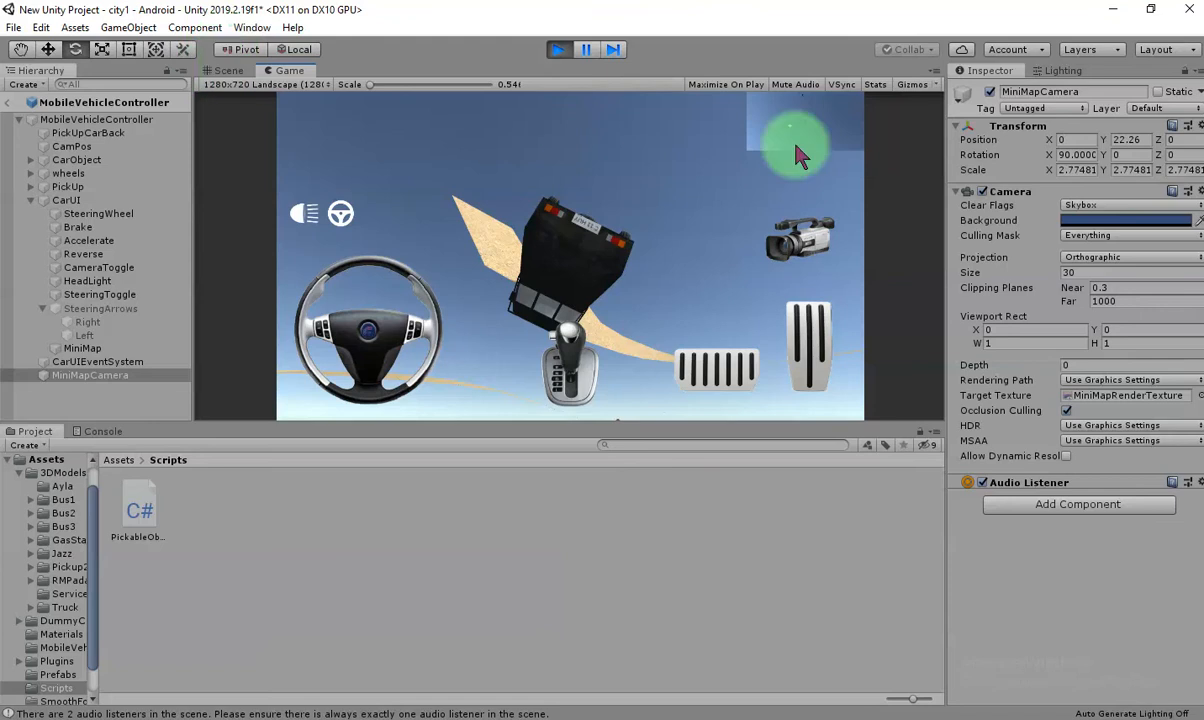
Inspect where MiniMapCamera sits in the running city1 scene outside the prefab, and stop play mode.
left_click(230, 71)
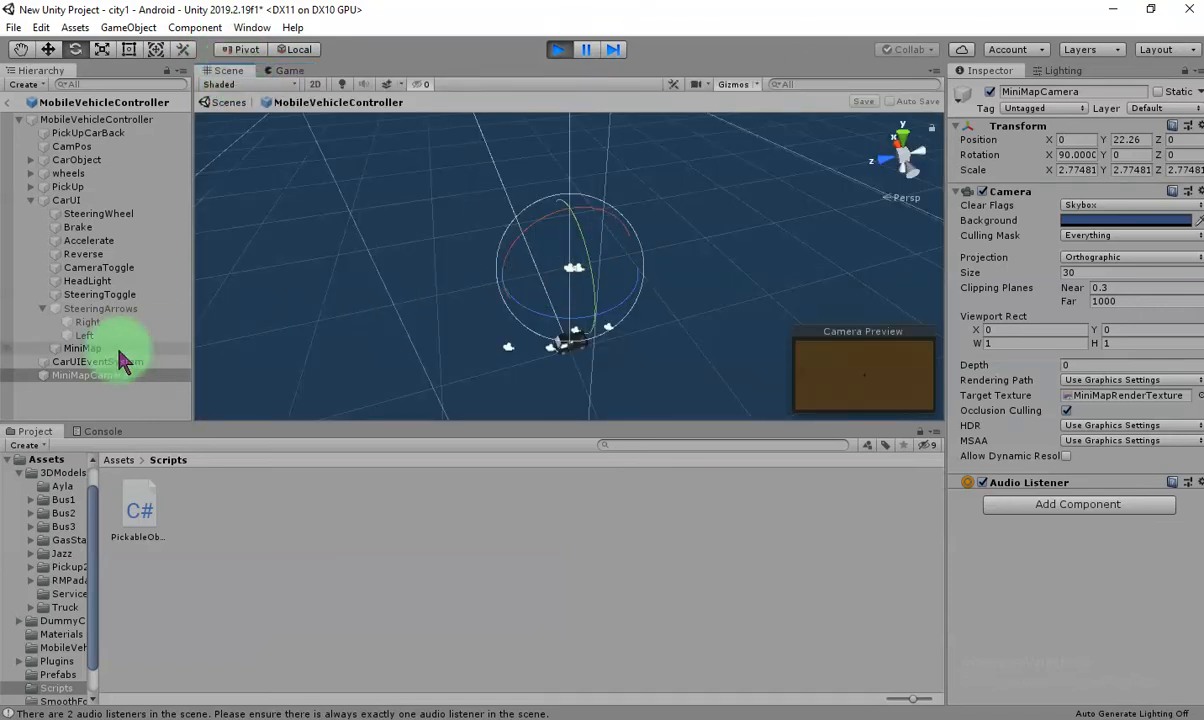
left_click(14, 103)
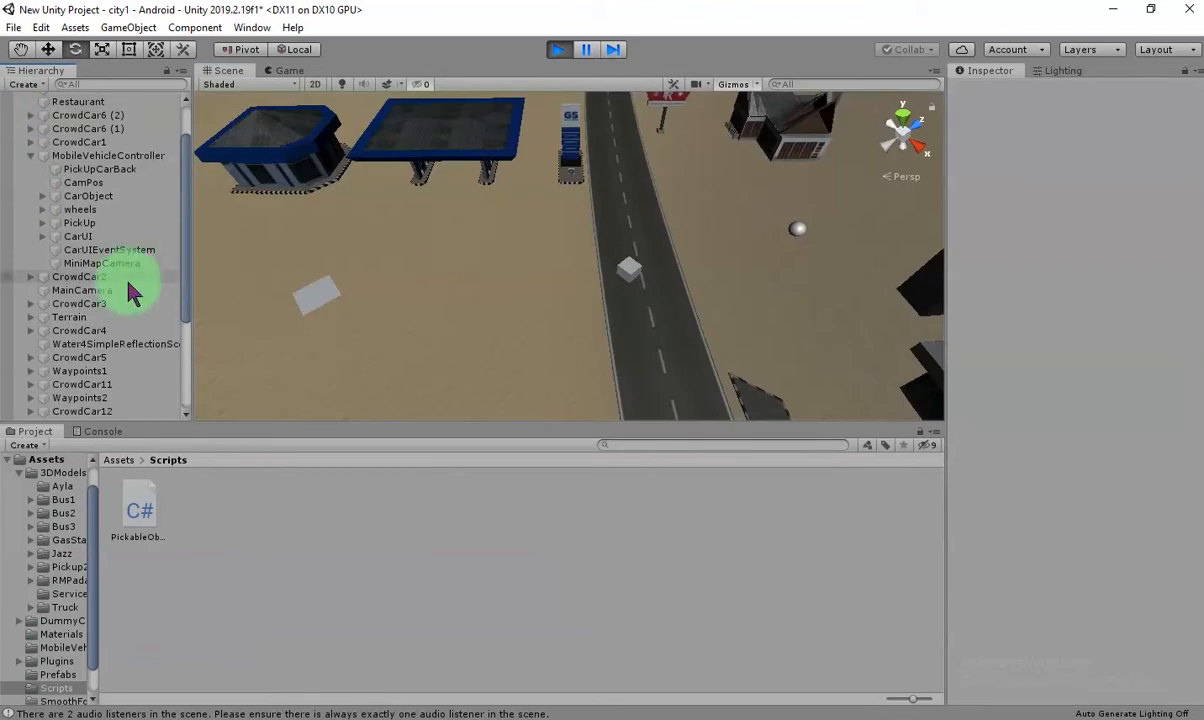
scroll(125, 210, "up", 2)
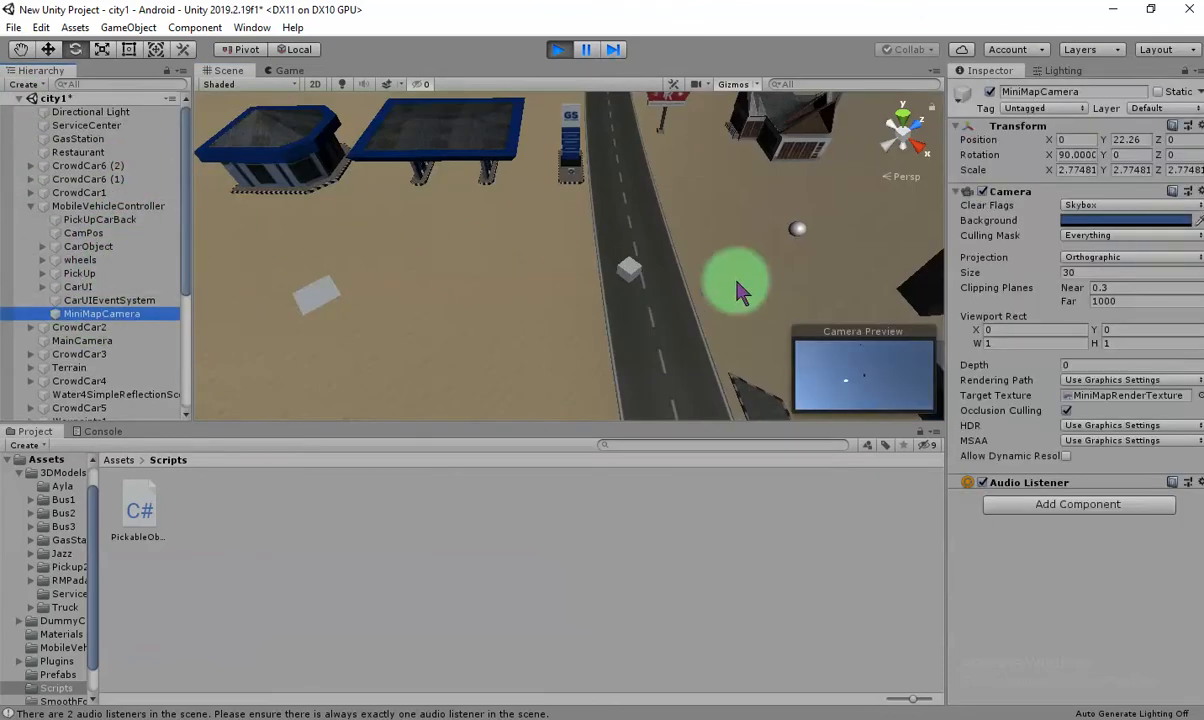
key("f")
scroll(600, 282, "down", 8)
left_click_drag(635, 318, 618, 382, "alt")
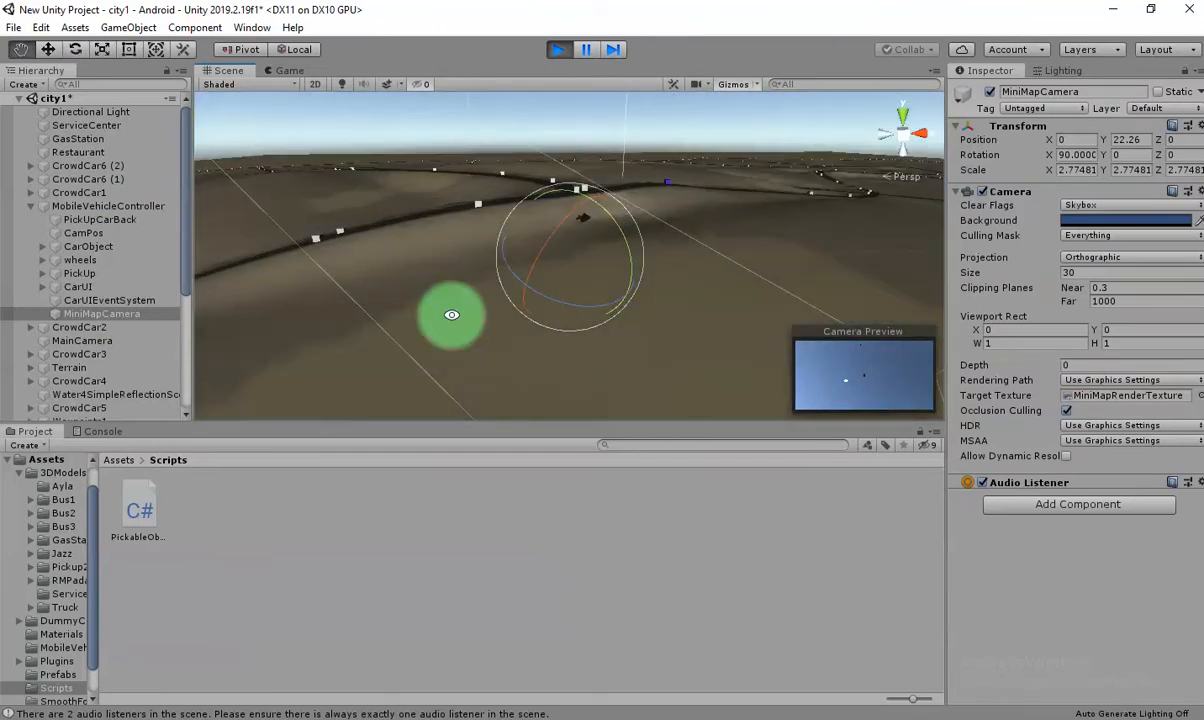
left_click_drag(599, 271, 806, 293, "alt")
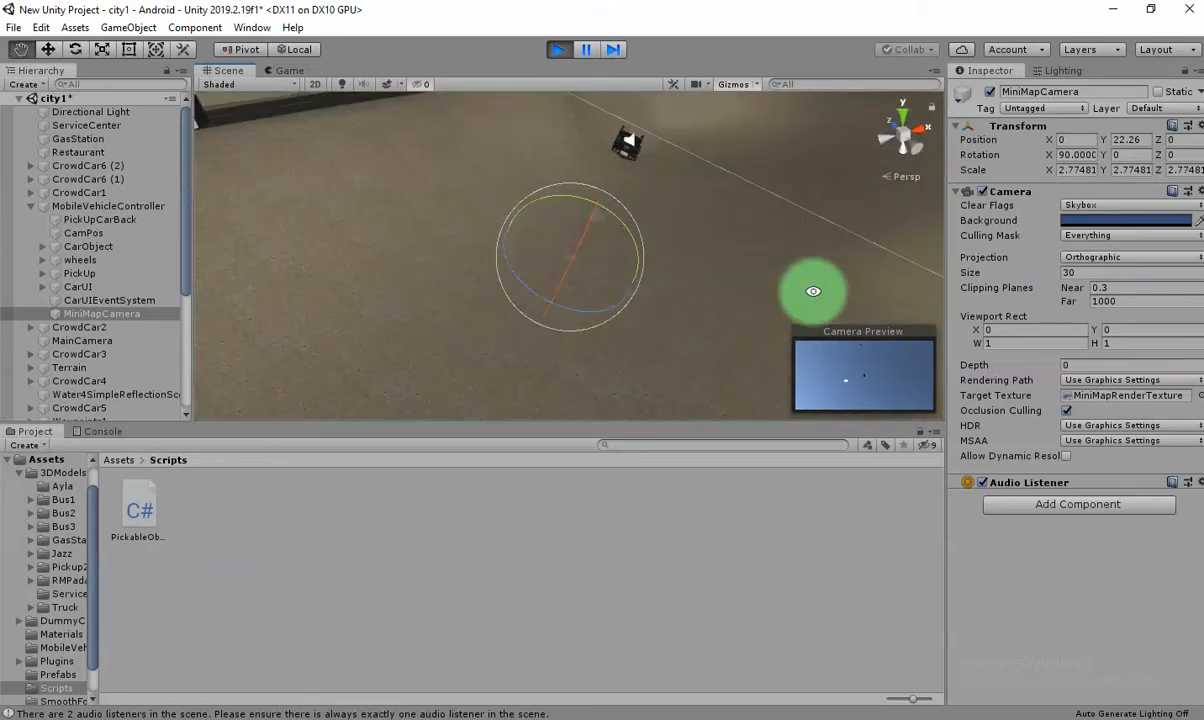
left_click(558, 50)
Copy MiniMapCamera inside the MobileVehicleController prefab and delete the original from the prefab.
left_click(170, 207)
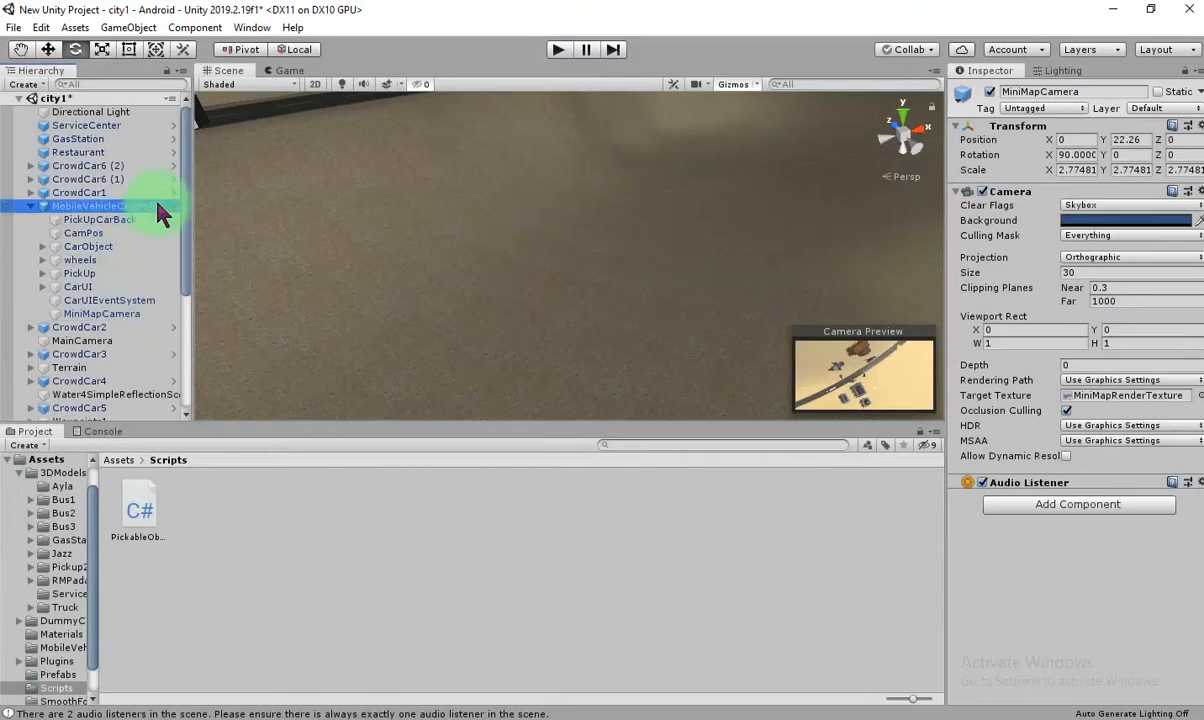
left_click(90, 377)
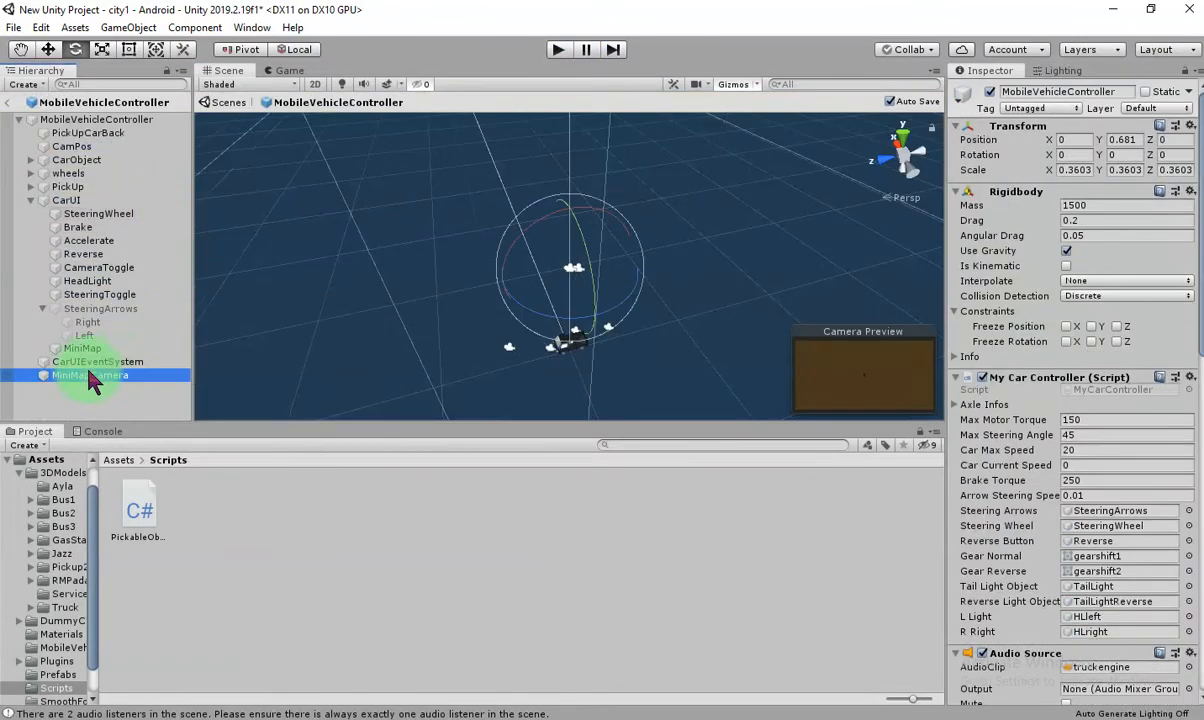
right_click(119, 376)
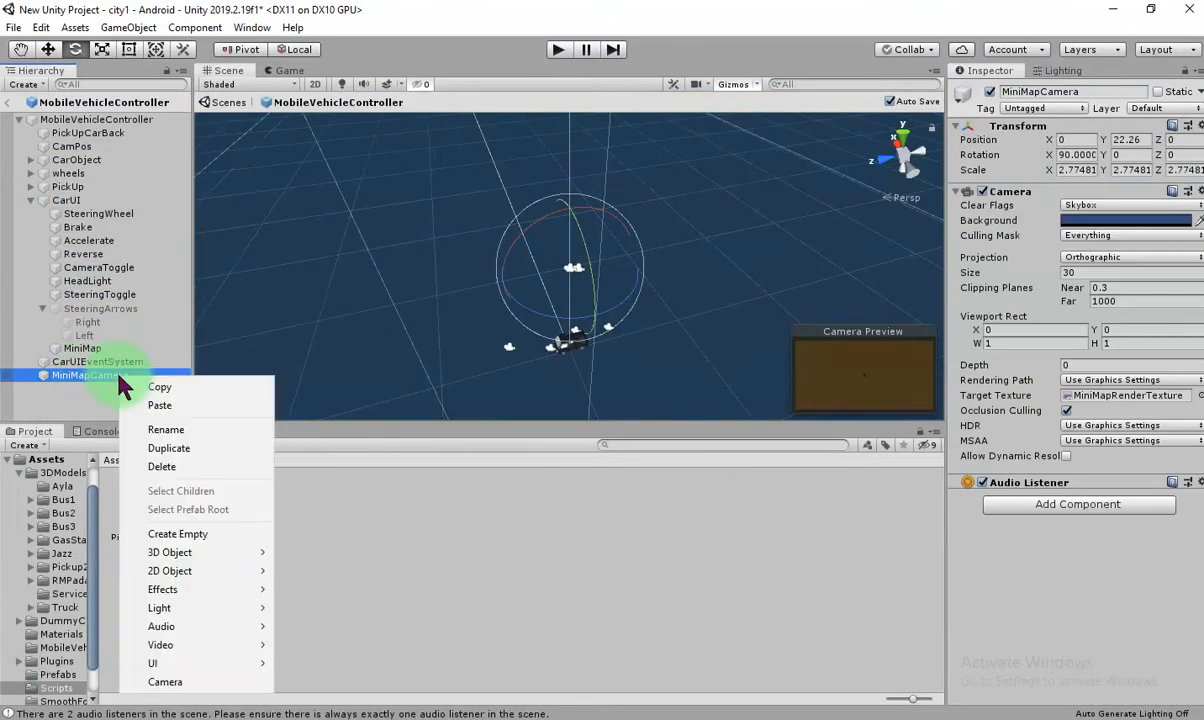
left_click(168, 389)
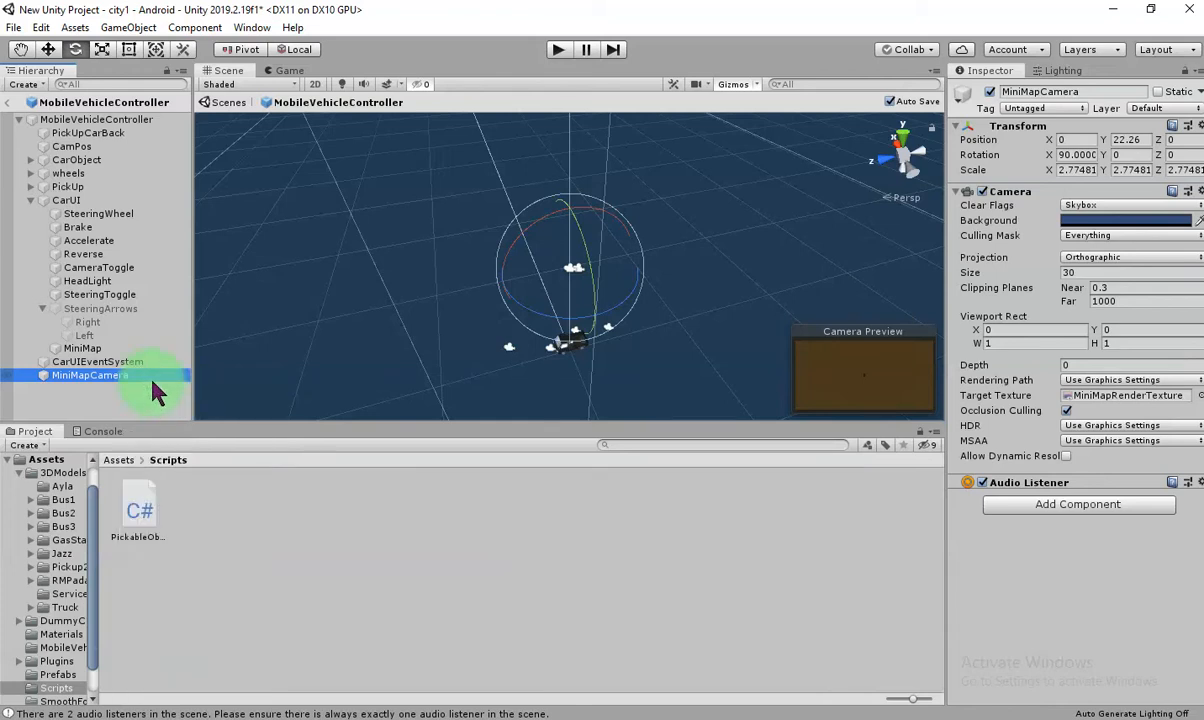
right_click(155, 392)
left_click(200, 470)
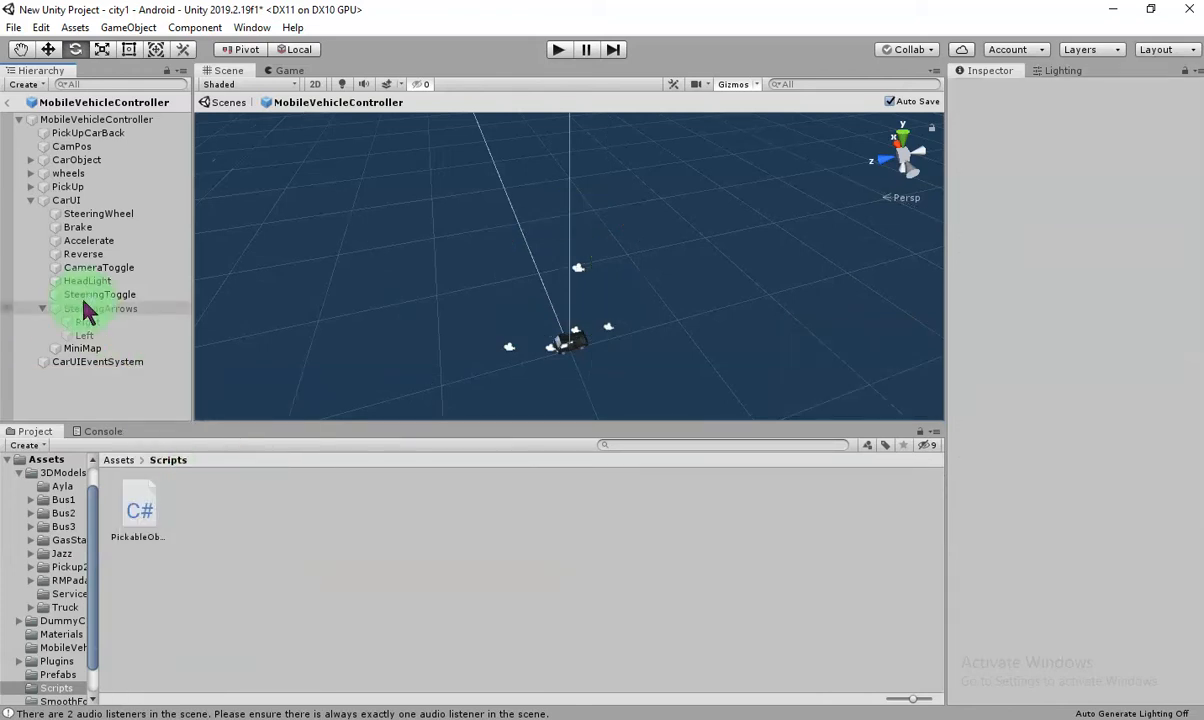
Paste MiniMapCamera into the city1 scene and place it as a root object directly above MobileVehicleController in the hierarchy.
left_click(9, 103)
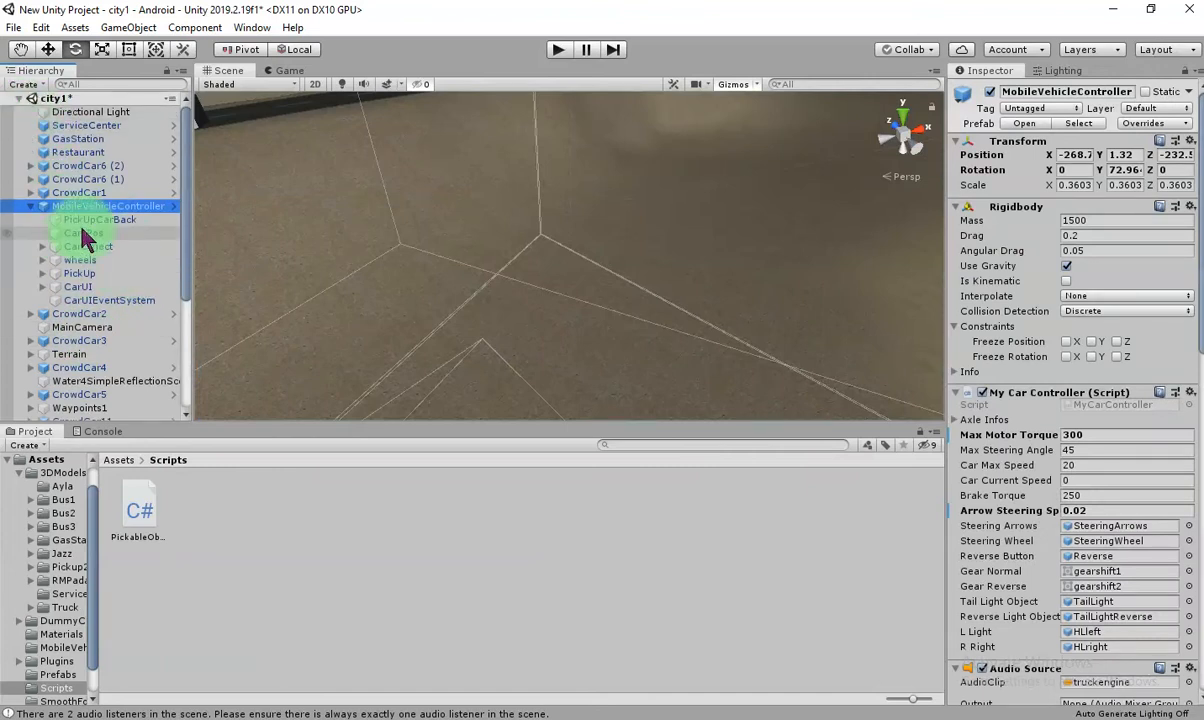
left_click(43, 28)
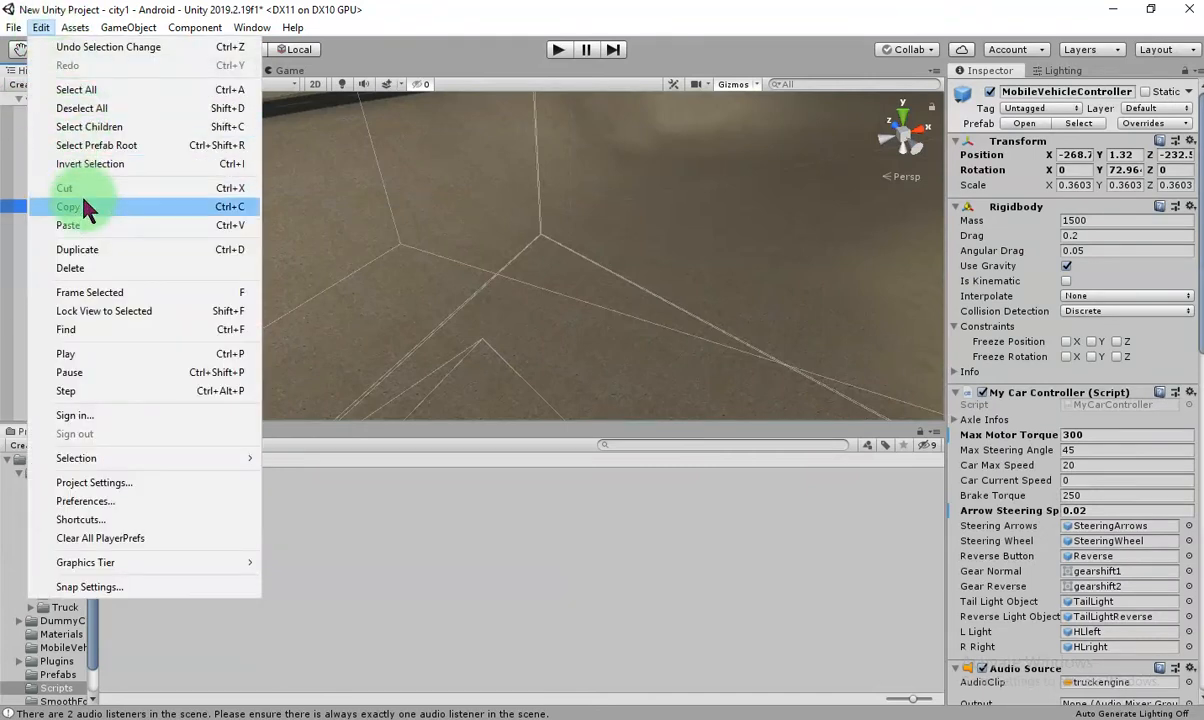
left_click(80, 220)
left_click_drag(107, 415, 115, 125)
left_click_drag(133, 191, 122, 168)
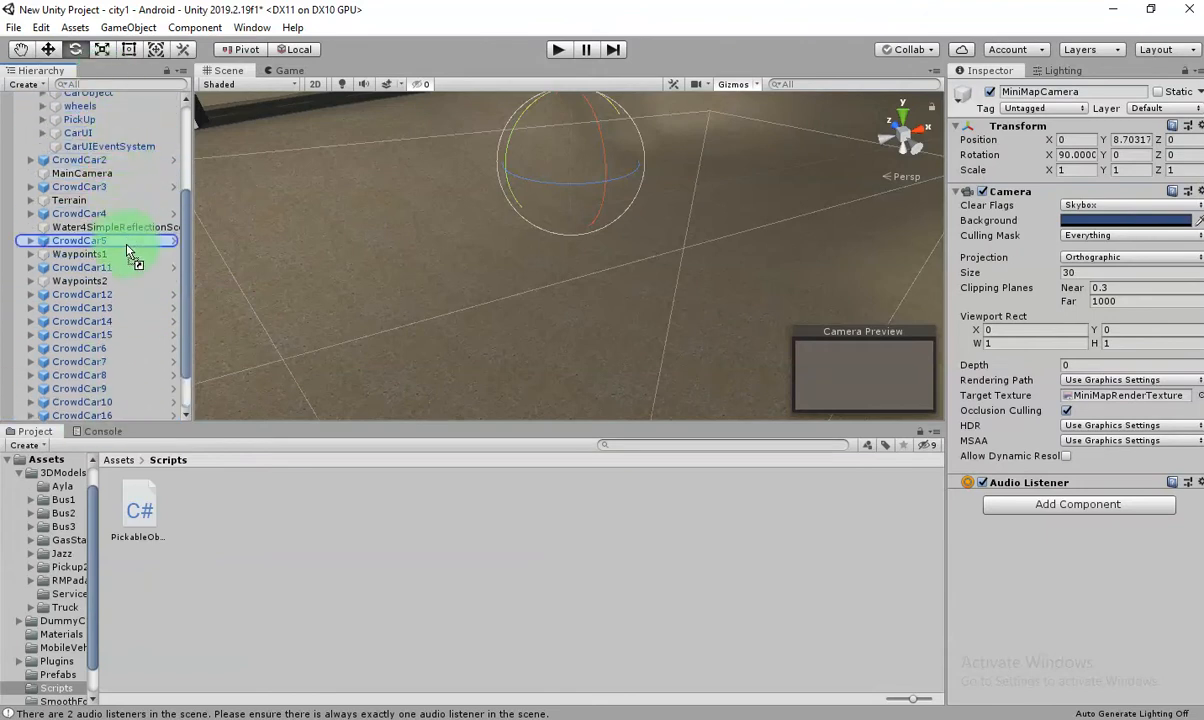
mouse_move(133, 110)
left_mouse_down()
mouse_move(135, 88)
mouse_move(137, 101)
left_mouse_up()
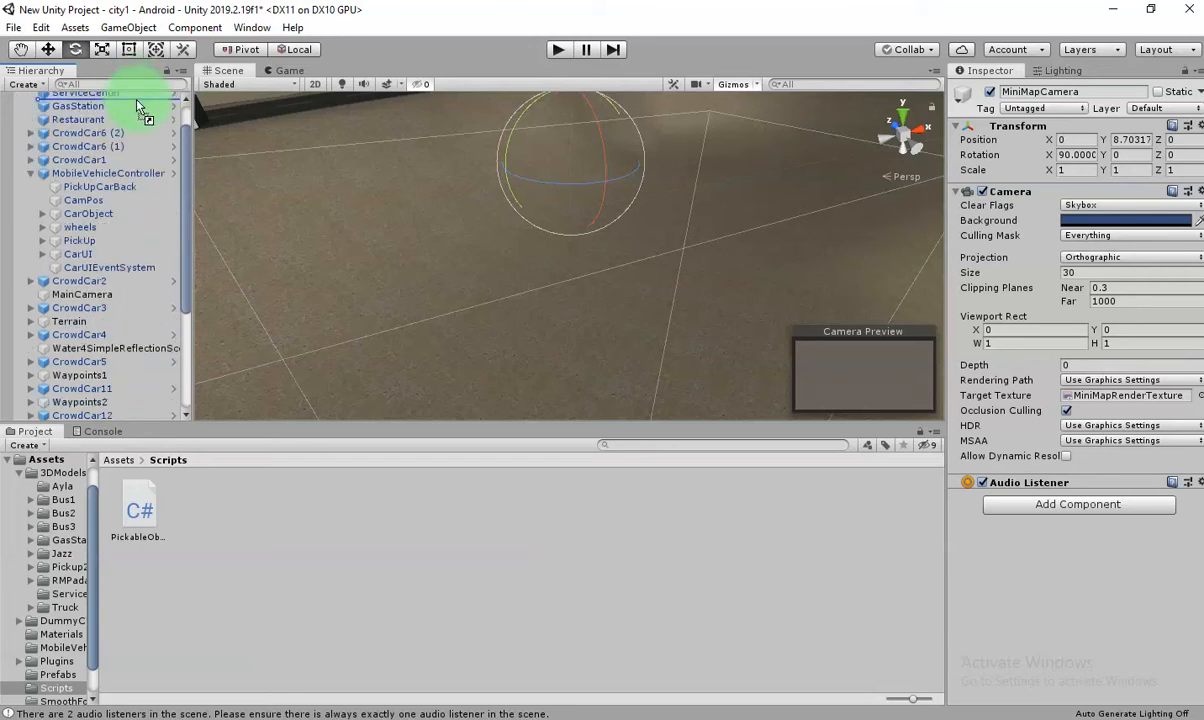
left_click_drag(125, 173, 126, 175)
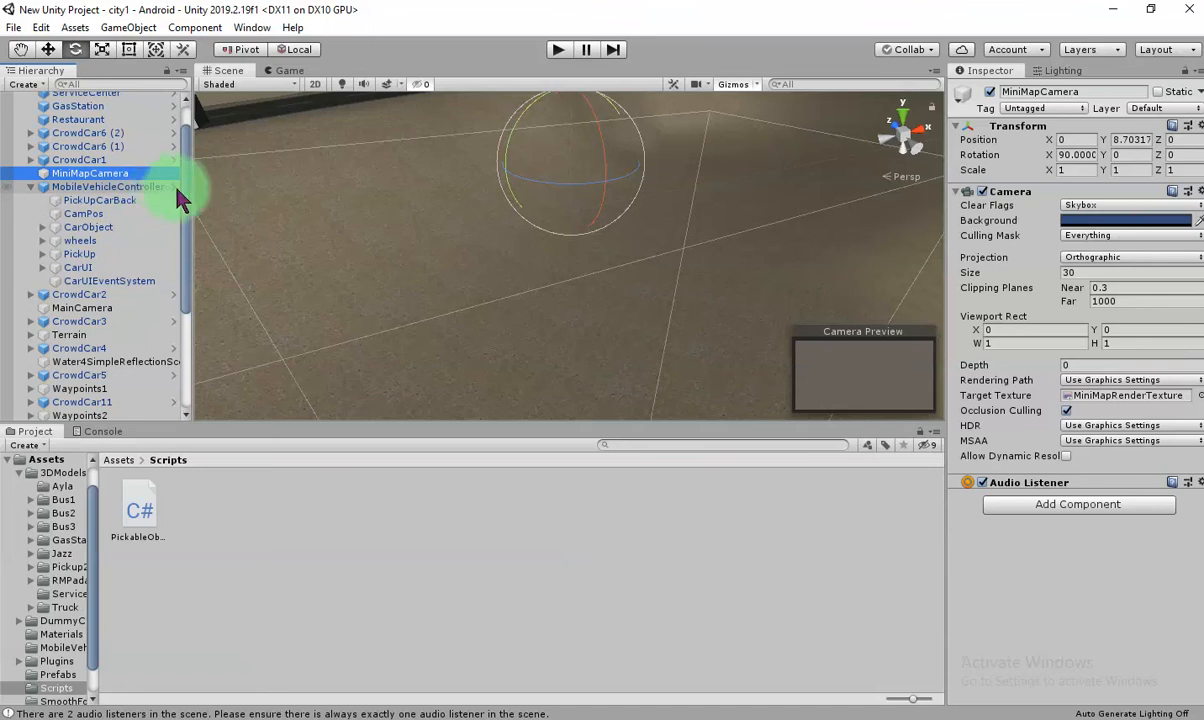
Copy the Transform component of MobileVehicleController and paste its values onto MiniMapCamera.
double_click(110, 187)
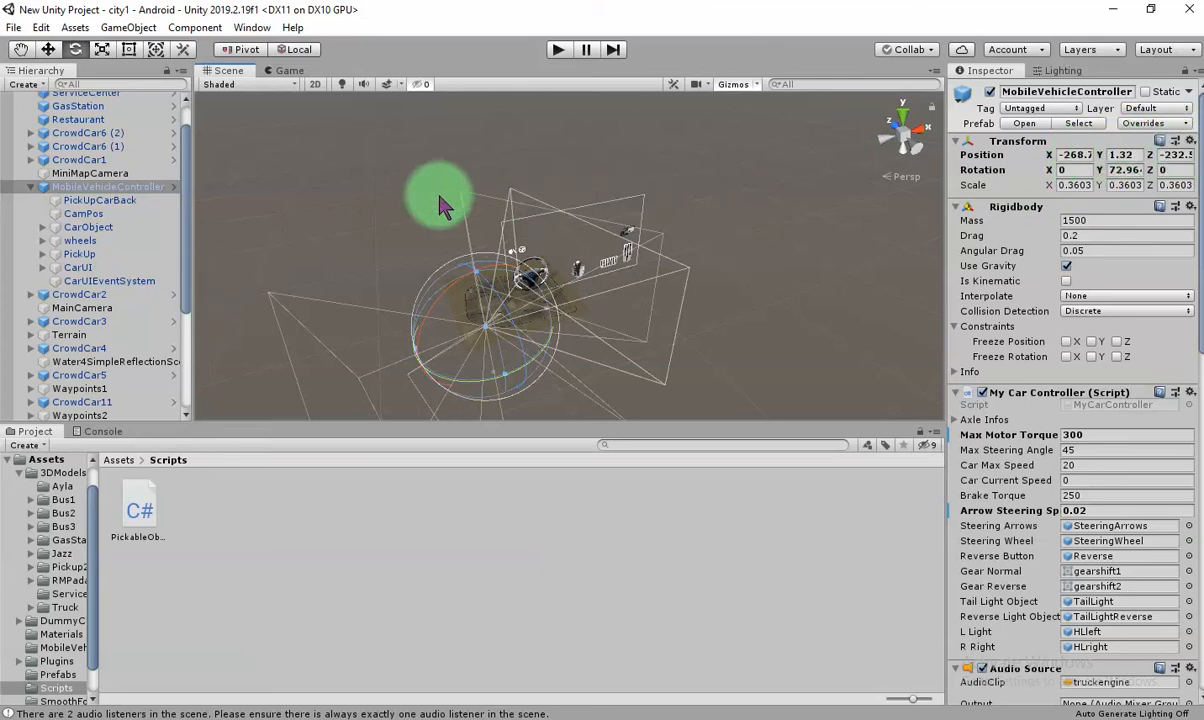
left_click(1177, 143)
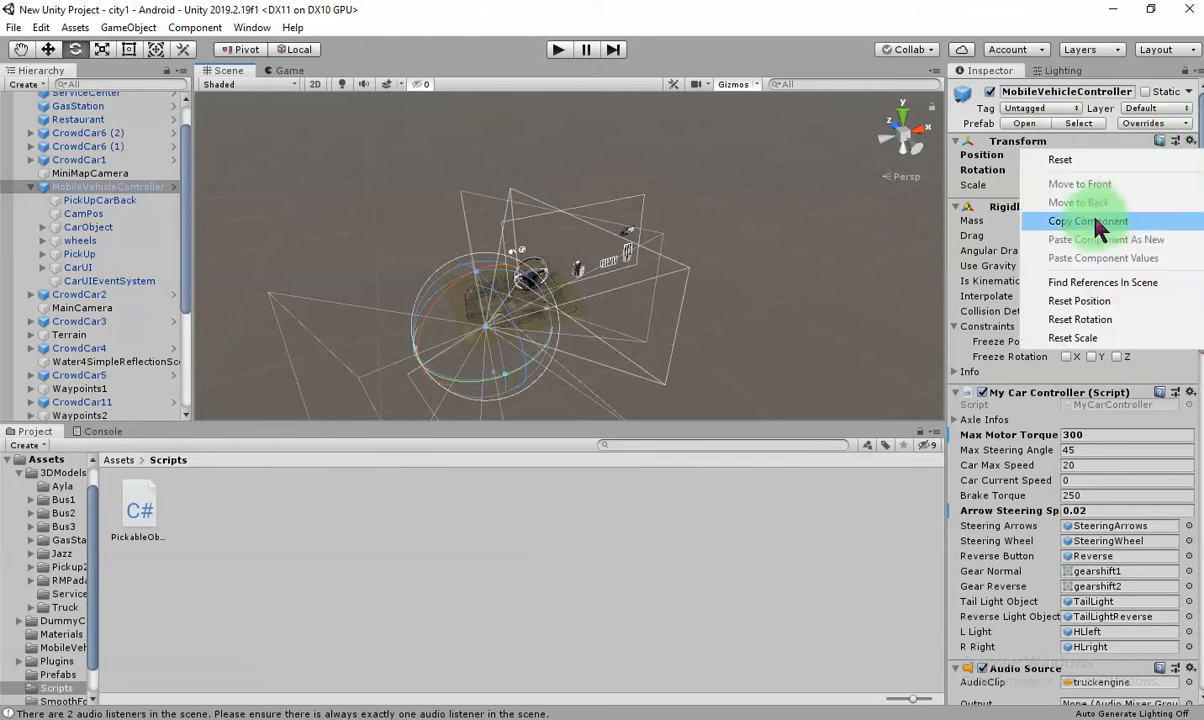
left_click(1028, 220)
left_click(111, 176)
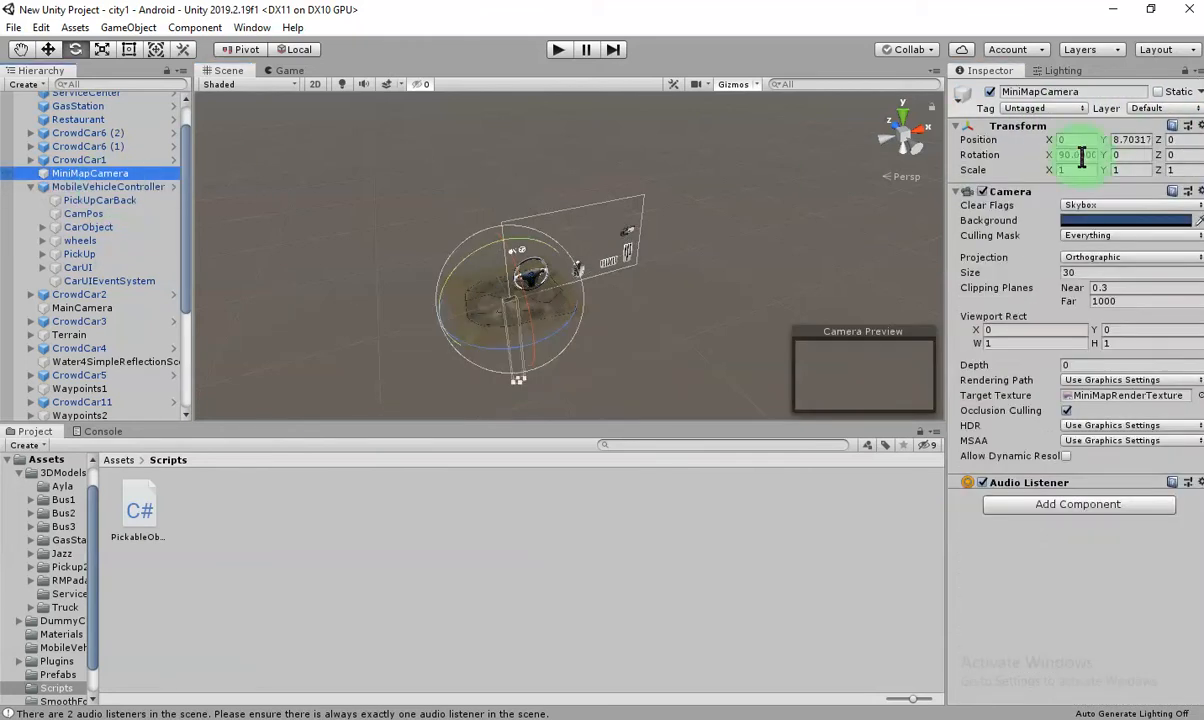
left_click(1199, 130)
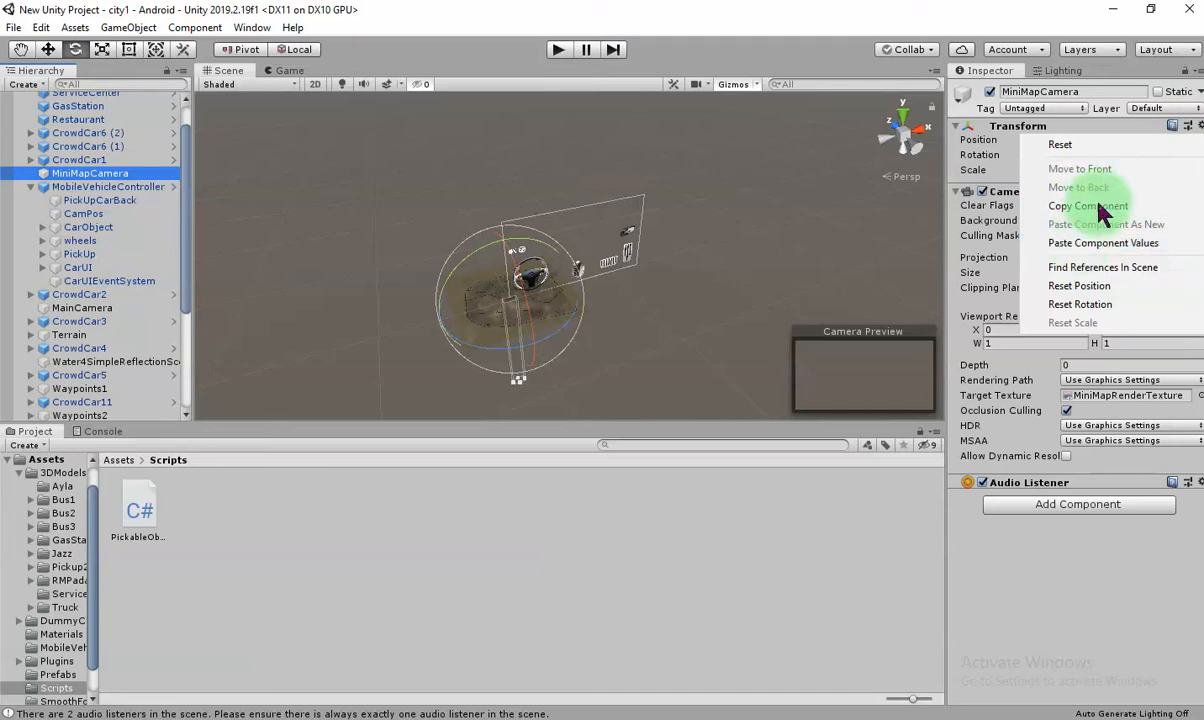
left_click(806, 60)
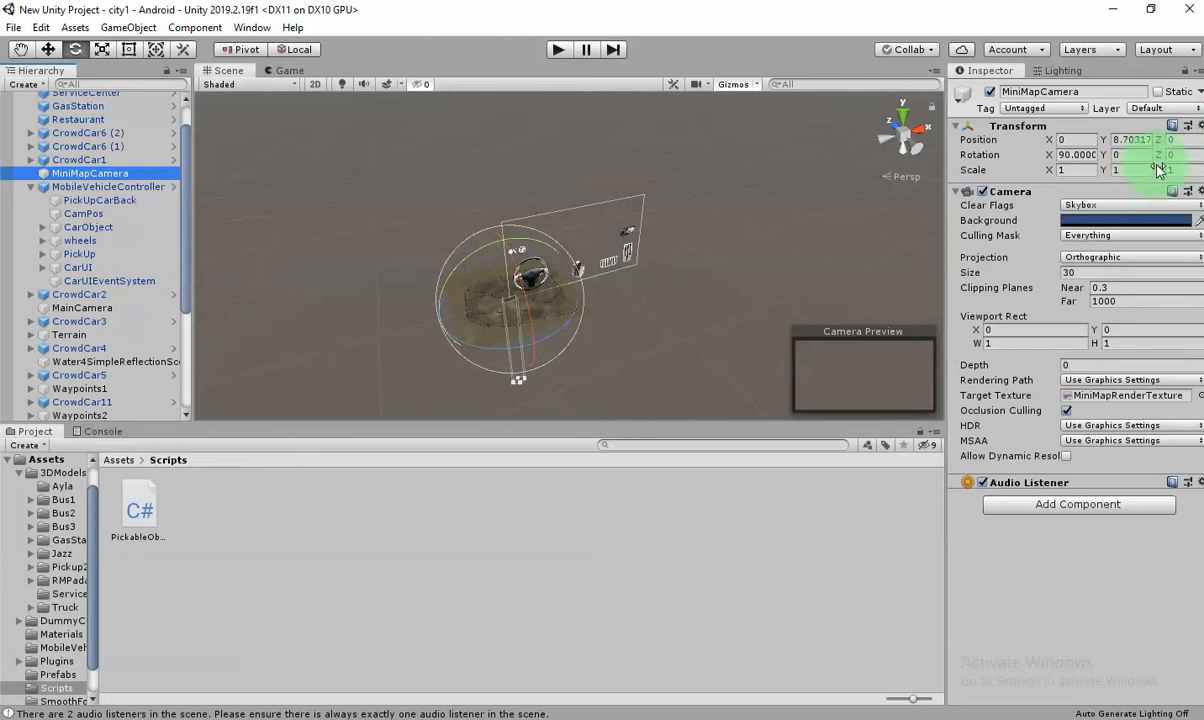
left_click(1199, 132)
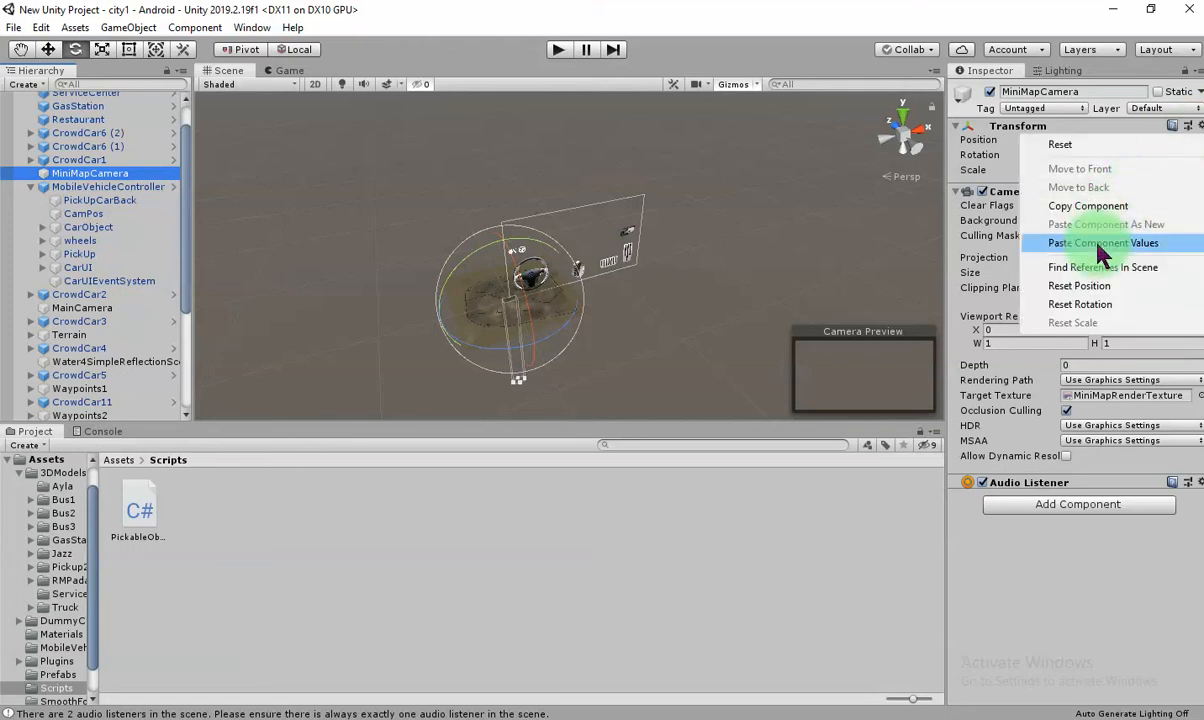
left_click(1097, 244)
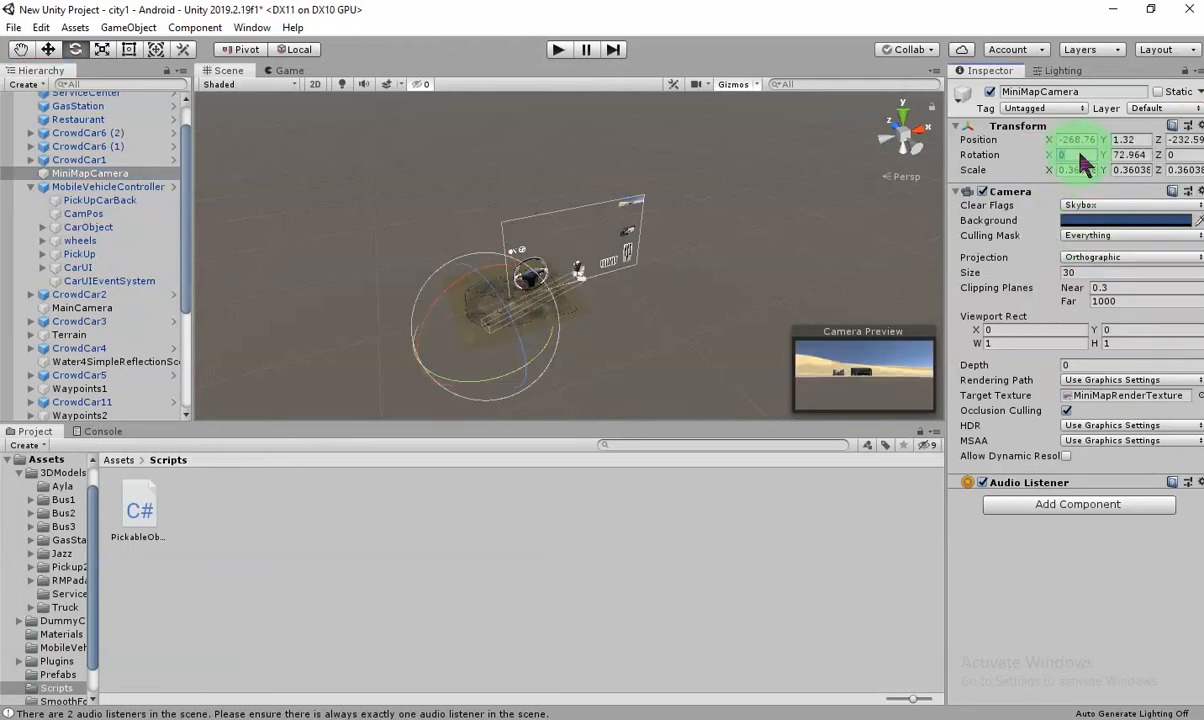
Set MiniMapCamera's rotation to X 90 and Y 0, and raise it above the vehicle to a Y position of about 12.
type("90")
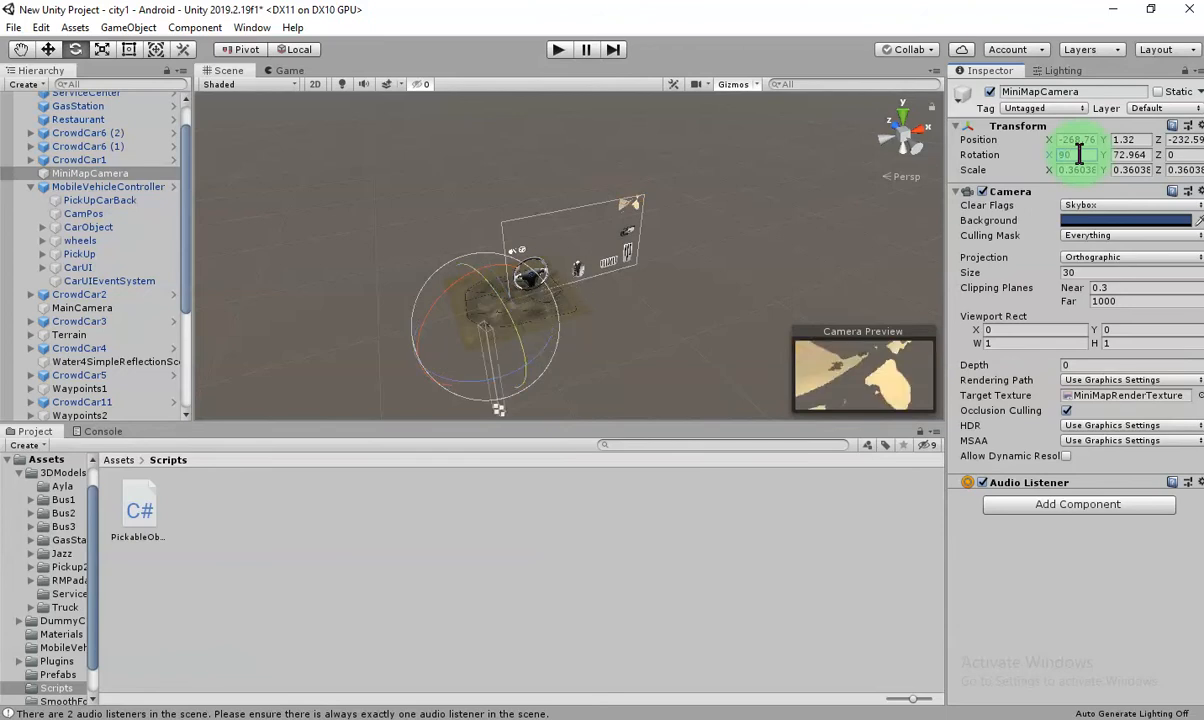
type("0")
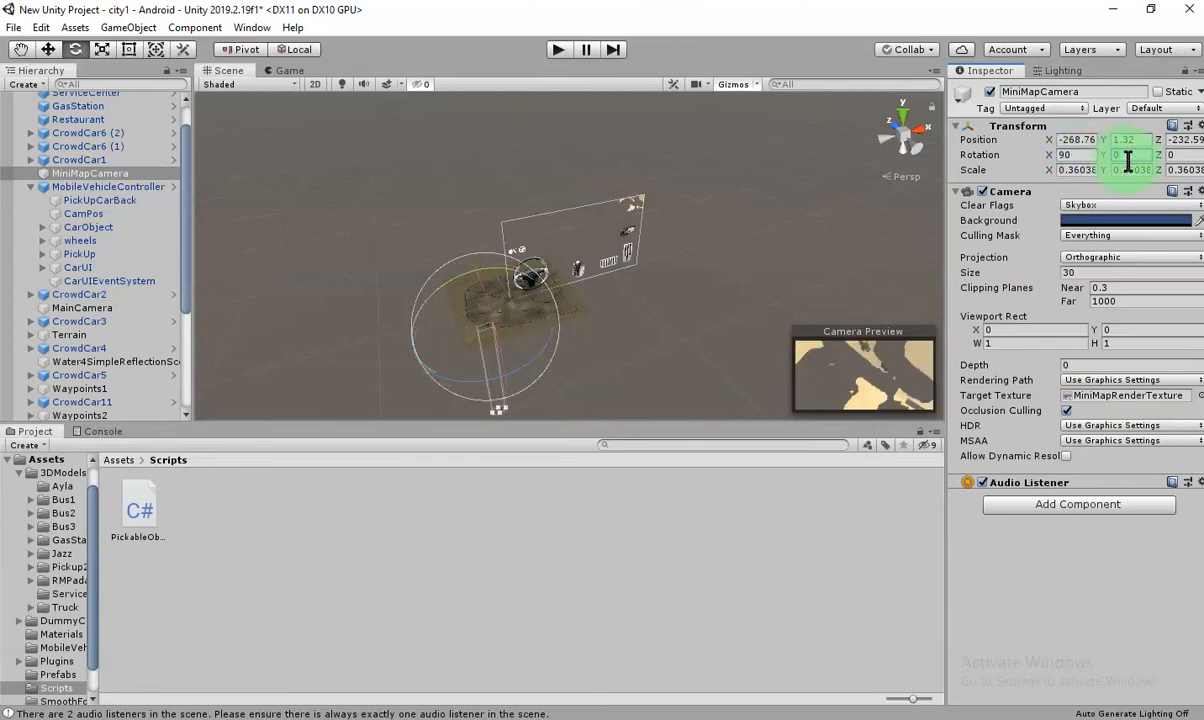
type("f")
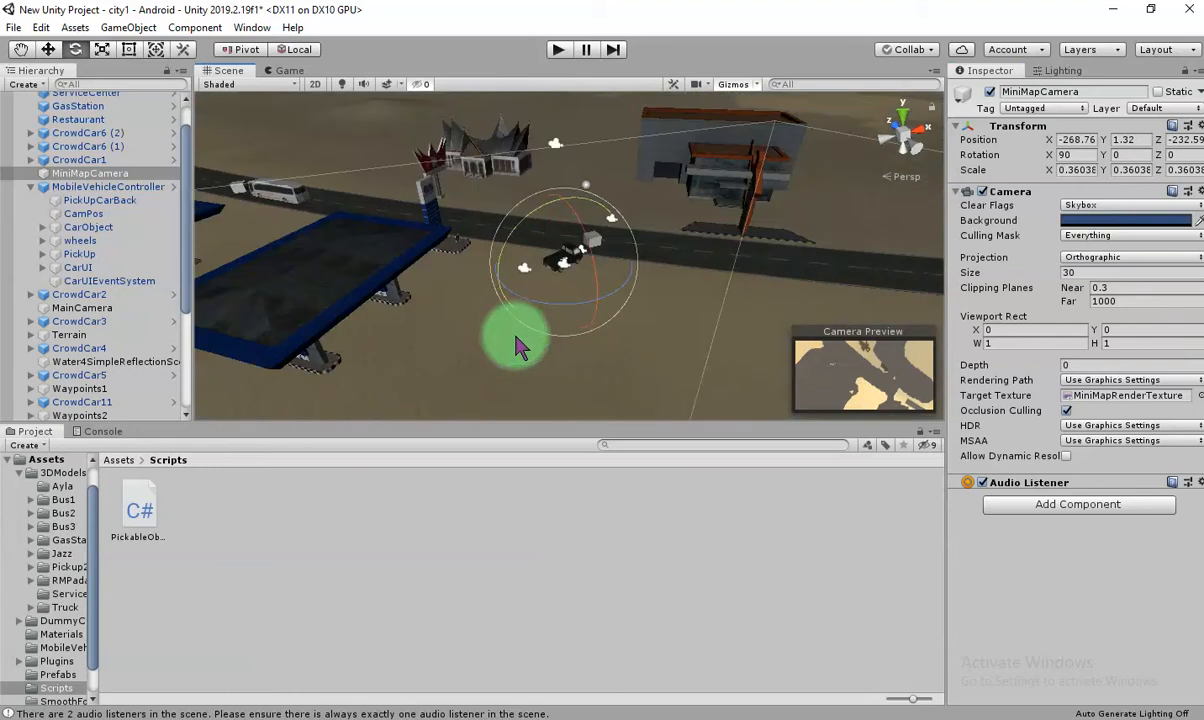
left_click(47, 49)
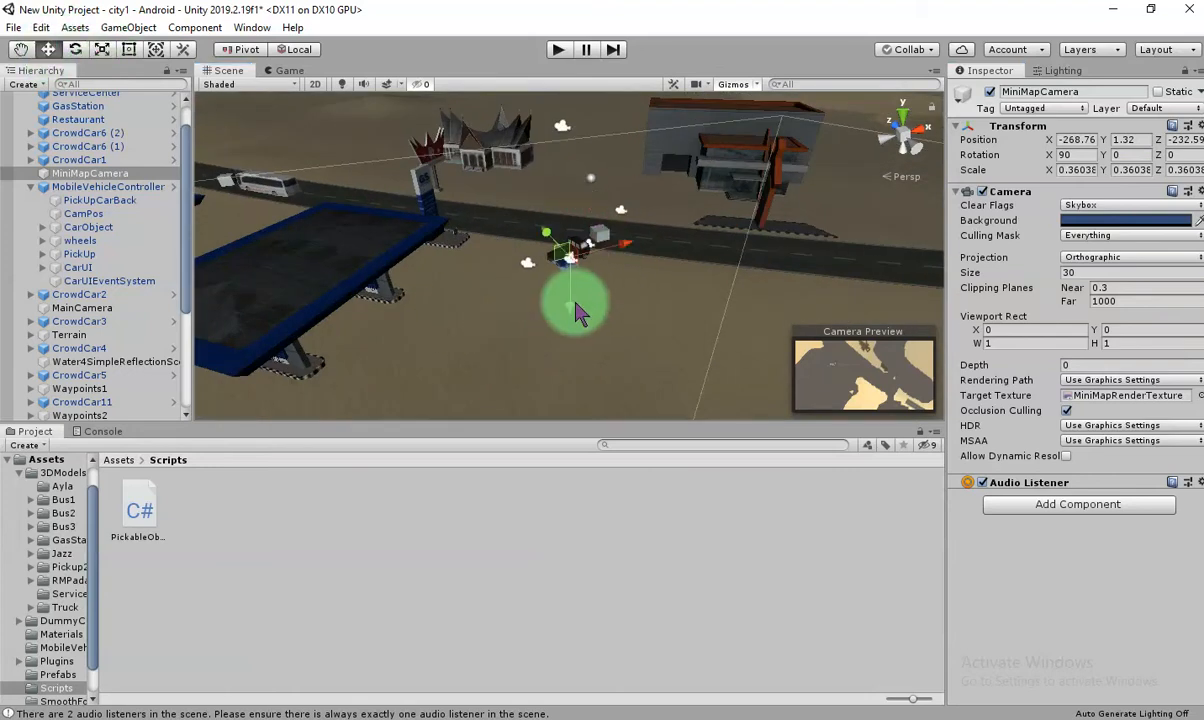
left_click_drag(575, 310, 546, 166)
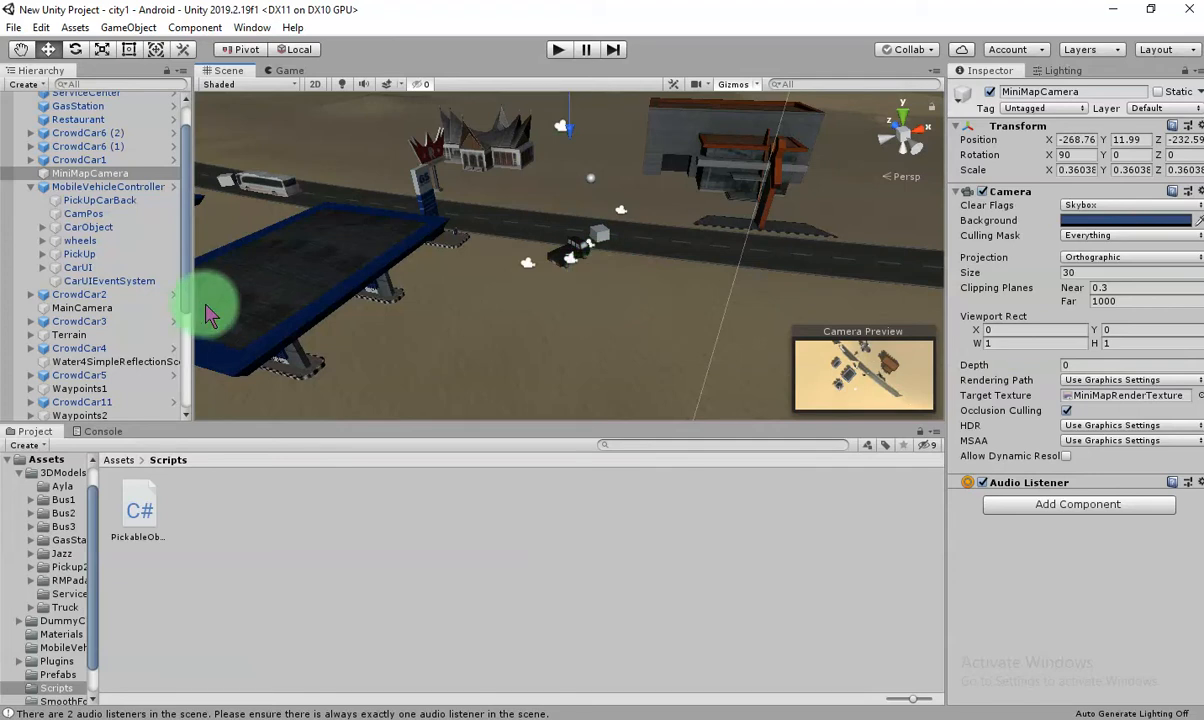
Run the game and frame MiniMapCamera in the scene view to check its position relative to the vehicle.
left_click(558, 49)
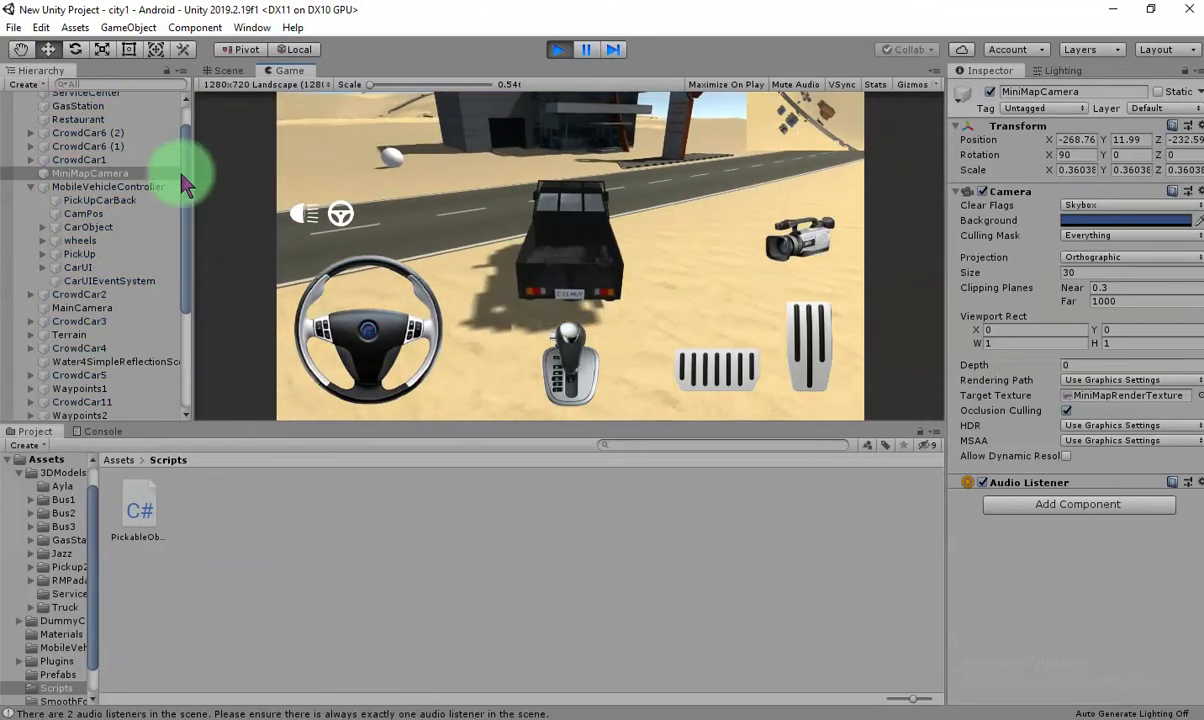
left_click(94, 173)
left_click(95, 161)
left_click(96, 173)
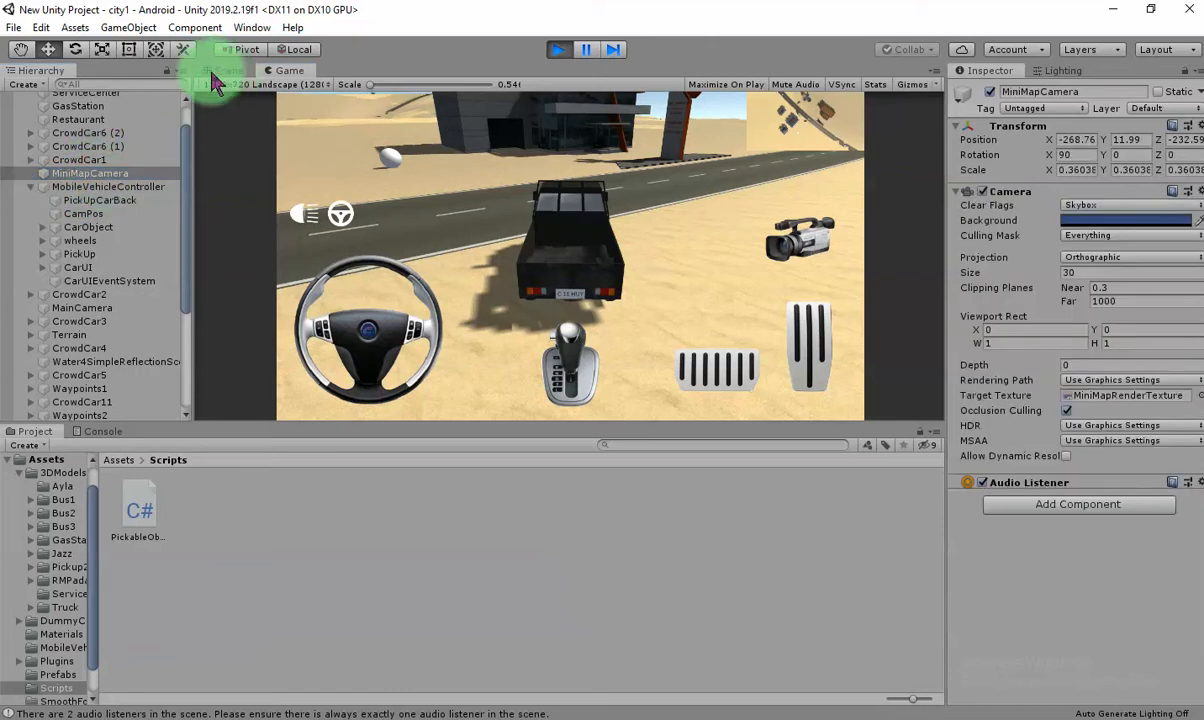
left_click(226, 71)
key("f")
scroll(575, 258, "down", 3)
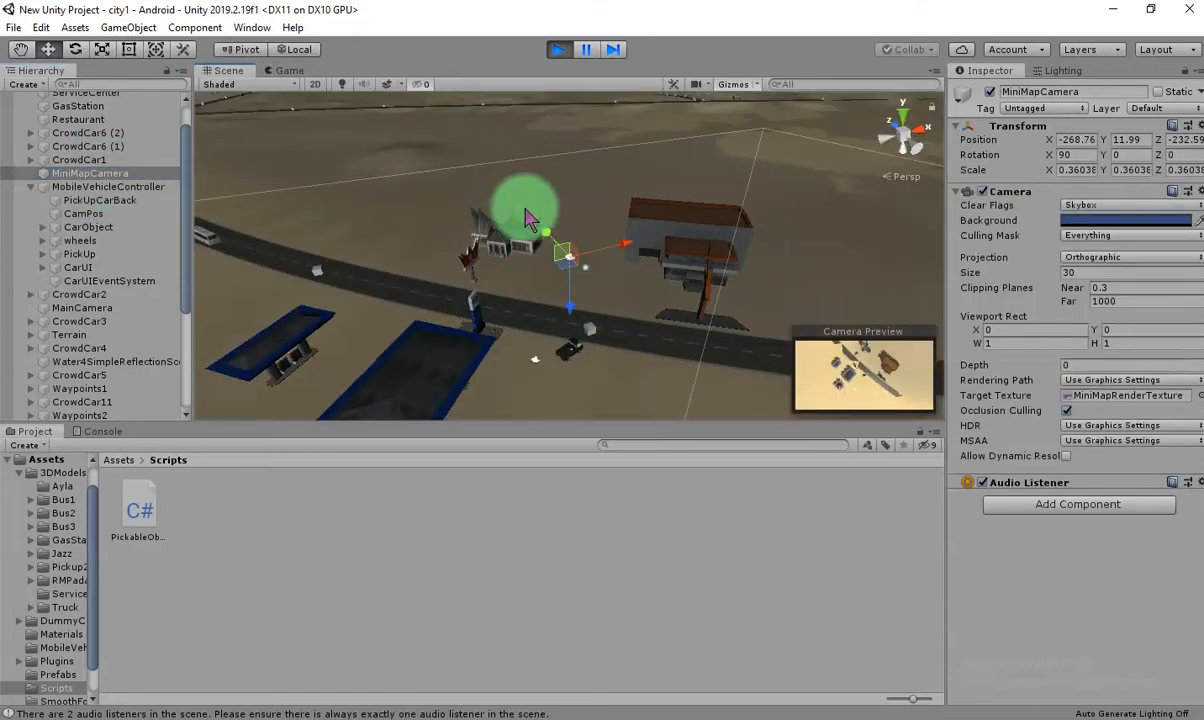
Drive and steer the truck in the game view to check whether the minimap follows it.
left_click(284, 71)
key("w")
key("a")
key("d")
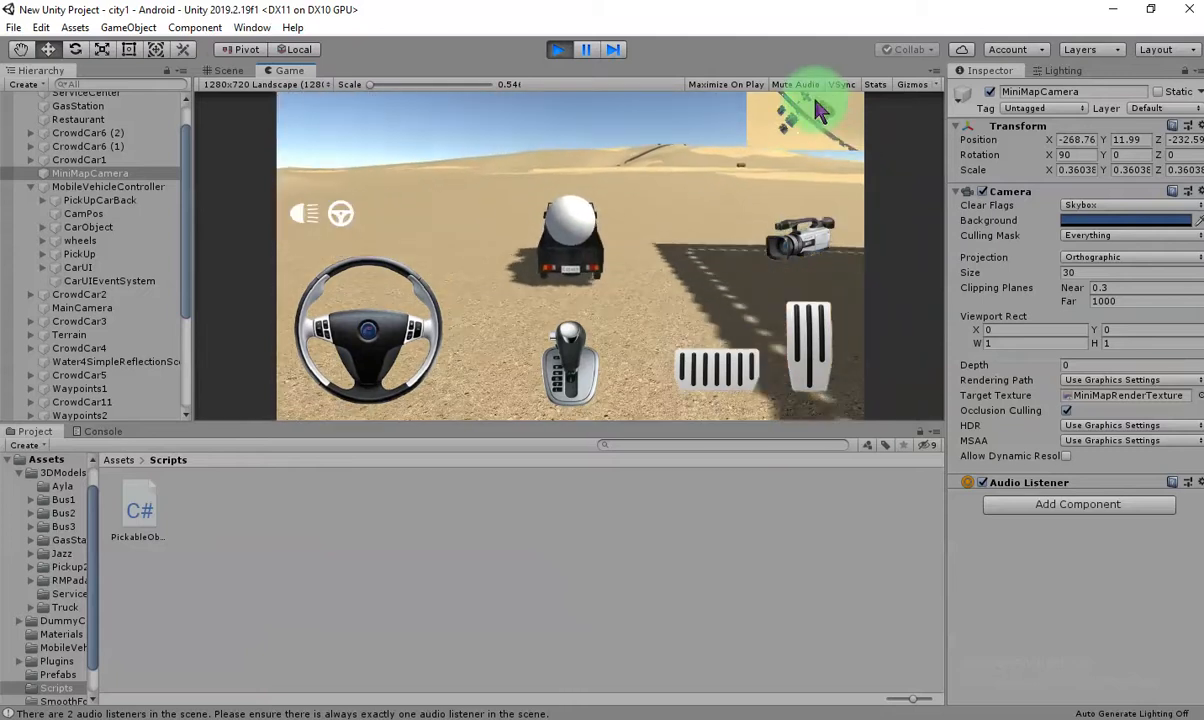
Move MiniMapCamera horizontally over the terrain during play to check how its preview changes, and stop play mode.
left_click(226, 71)
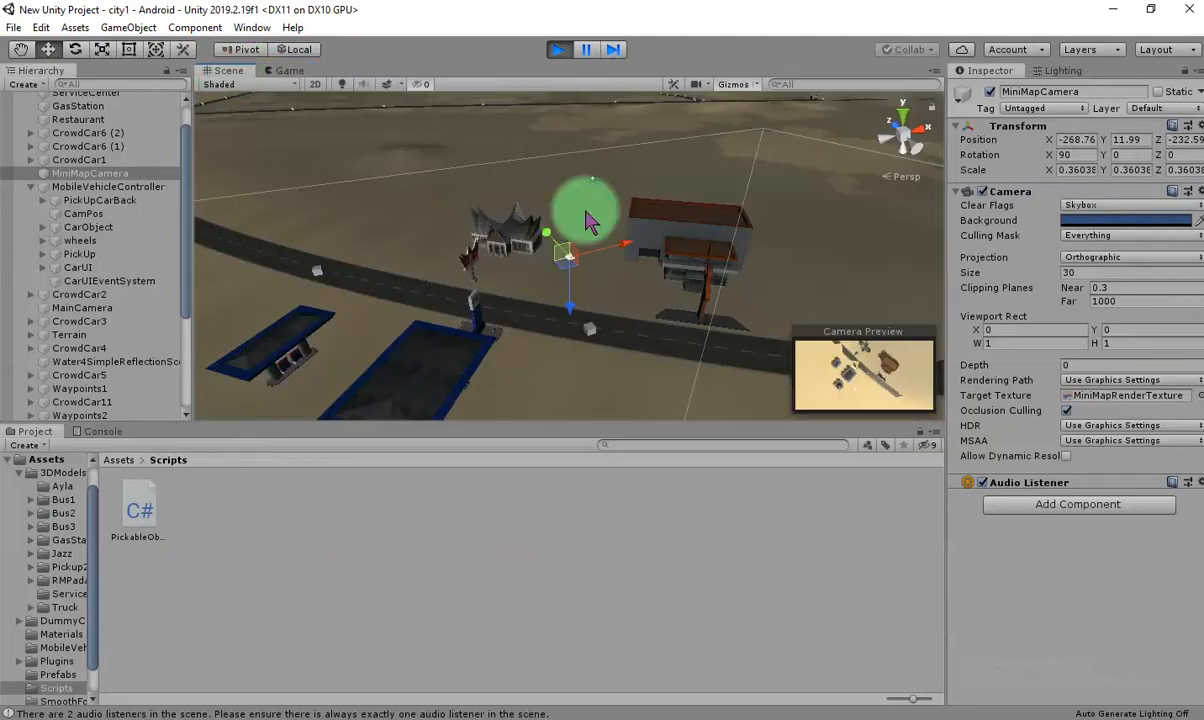
left_click(145, 174)
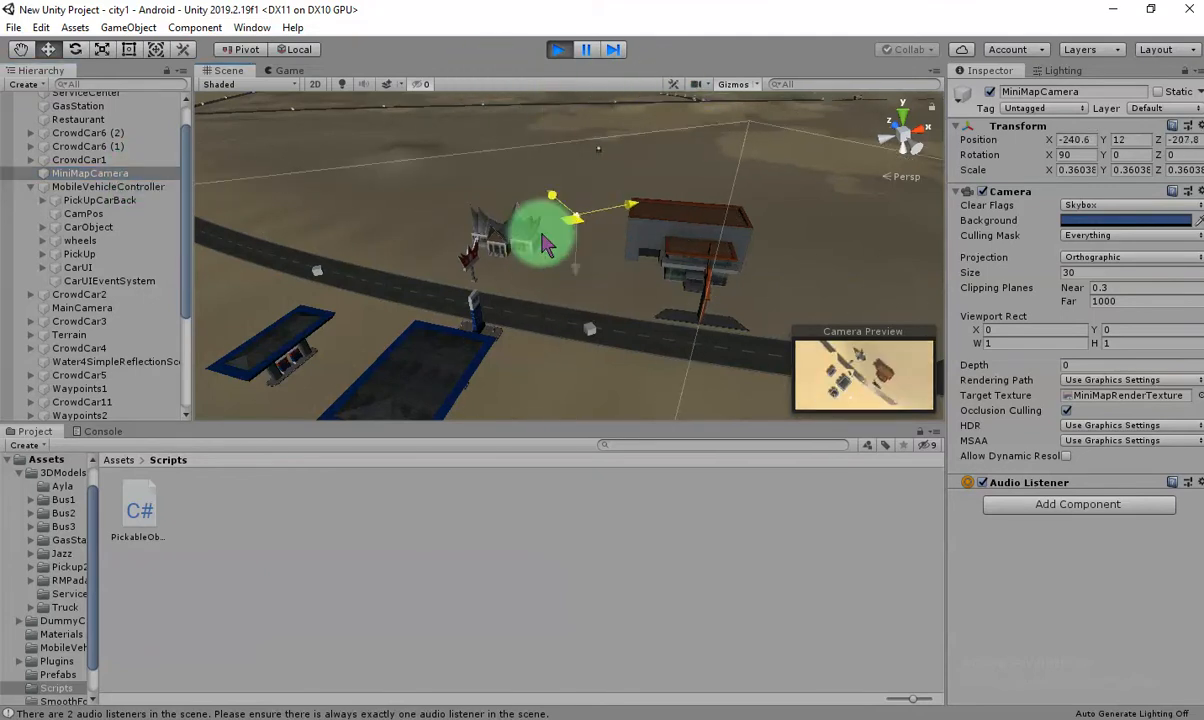
left_click_drag(633, 40, 479, 212)
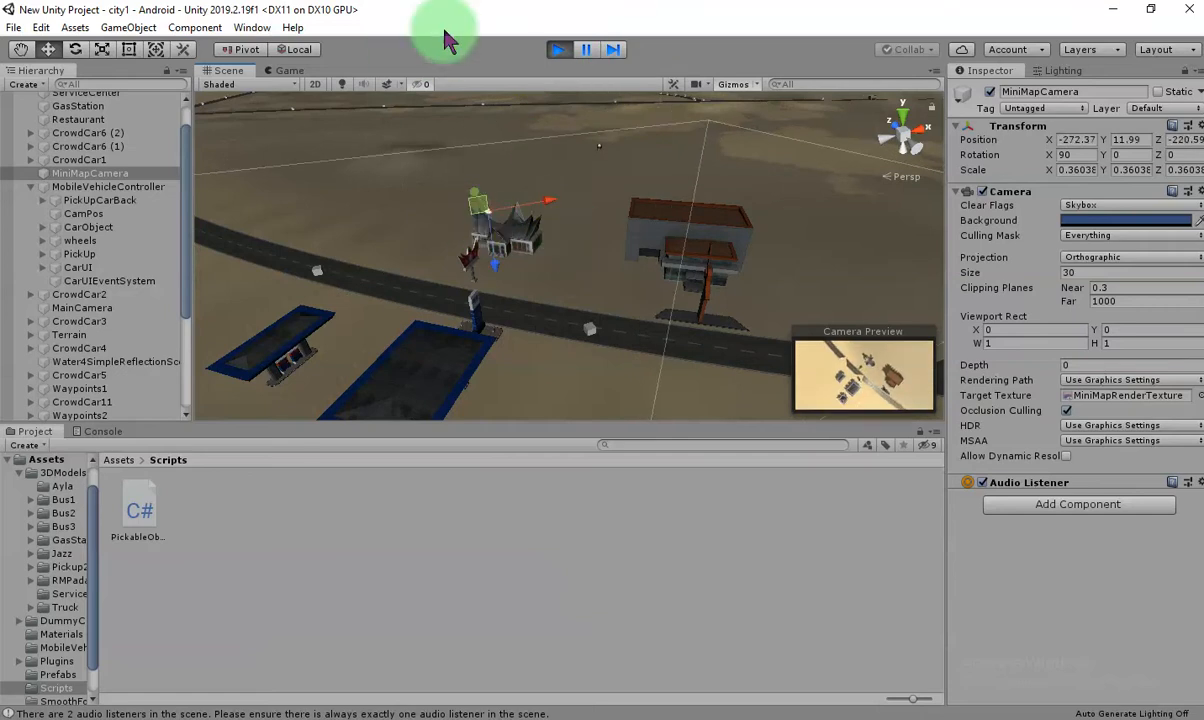
left_click(563, 50)
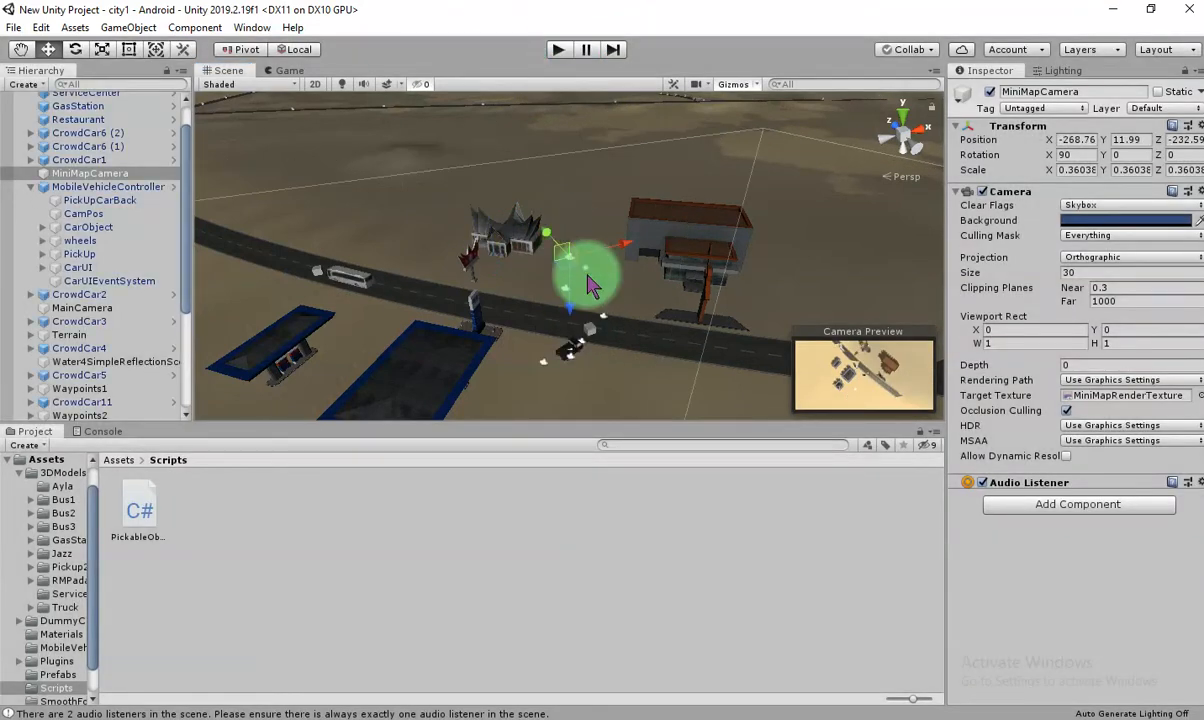
Switch to Chrome and view the title and web address of the article about the Unity script that follows an object's position and rotation.
left_click(203, 718)
left_click(296, 44)
triple_click(285, 169)
right_click(289, 171)
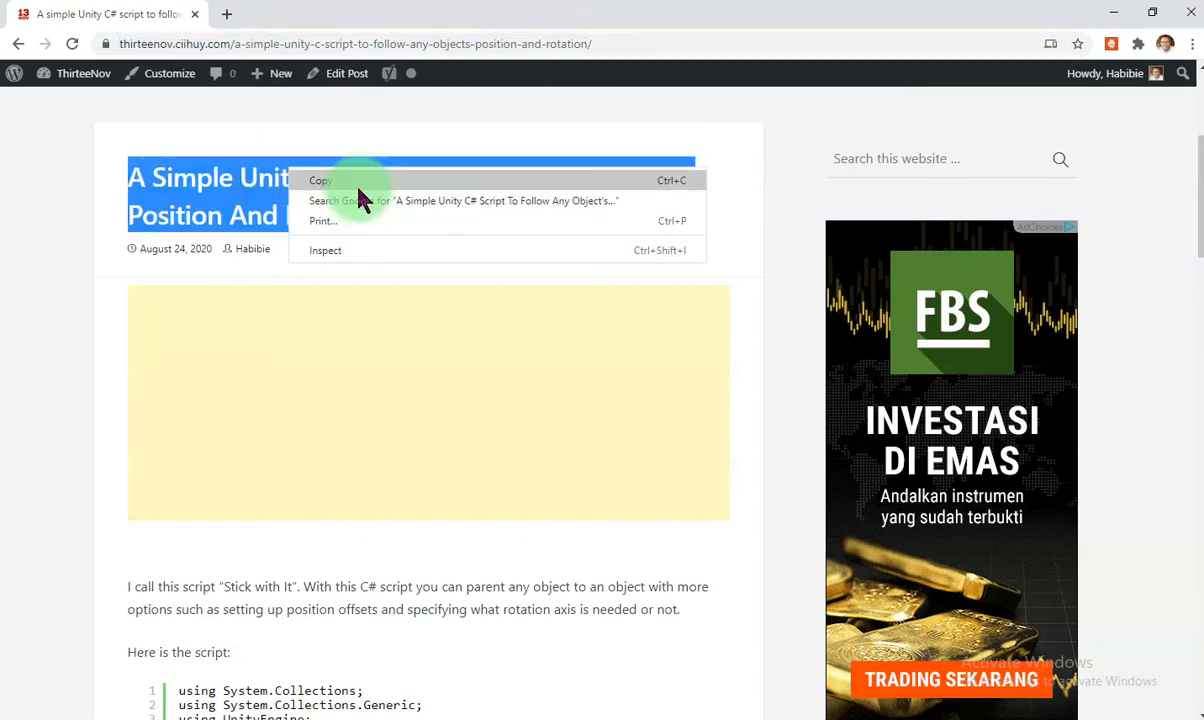
left_click(296, 44)
left_click(296, 44)
right_click(296, 47)
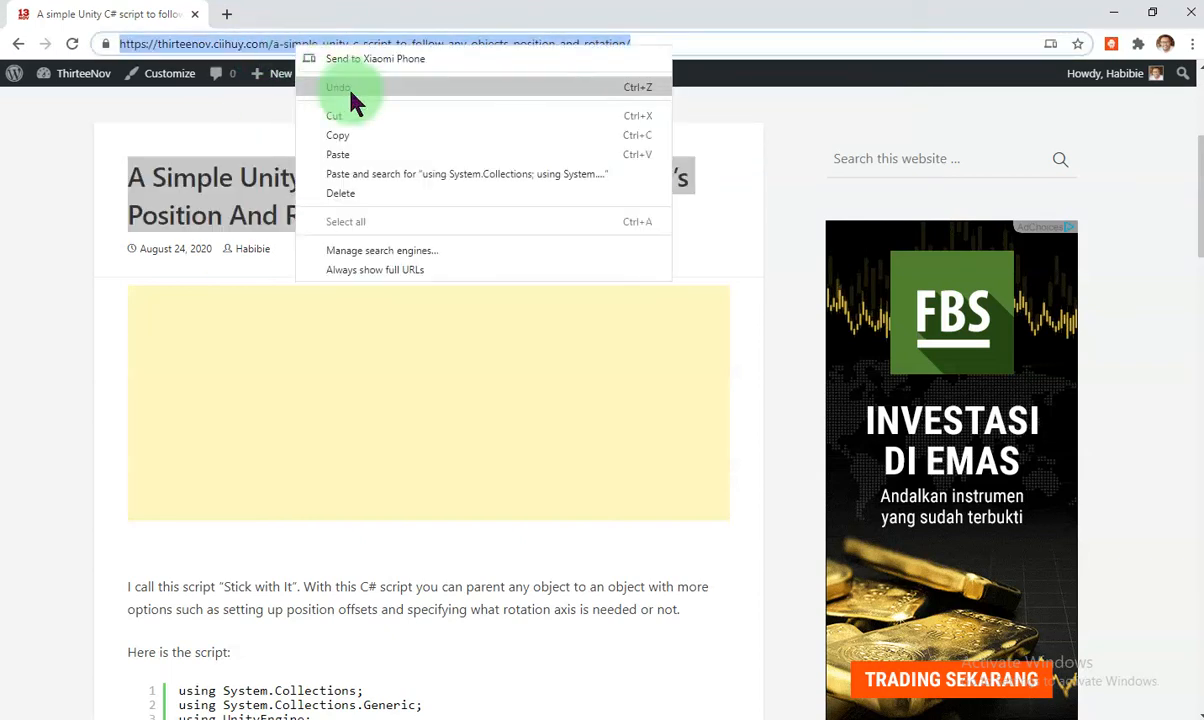
left_click(349, 137)
left_click(118, 424)
Copy the article's complete C# script code, from its first using line to the closing brace.
scroll(308, 441, "down", 3)
scroll(229, 290, "down", 2)
scroll(403, 382, "down", 3)
left_click_drag(178, 190, 403, 443)
scroll(365, 362, "up", 1)
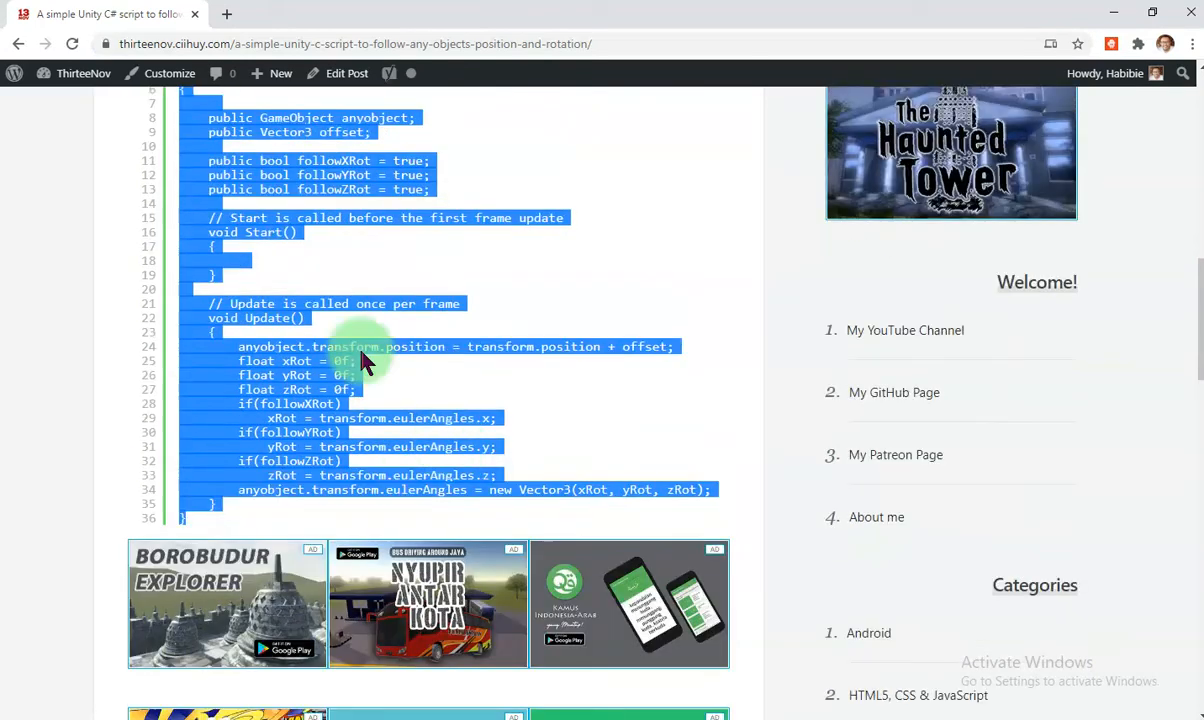
right_click(240, 178)
left_click(275, 199)
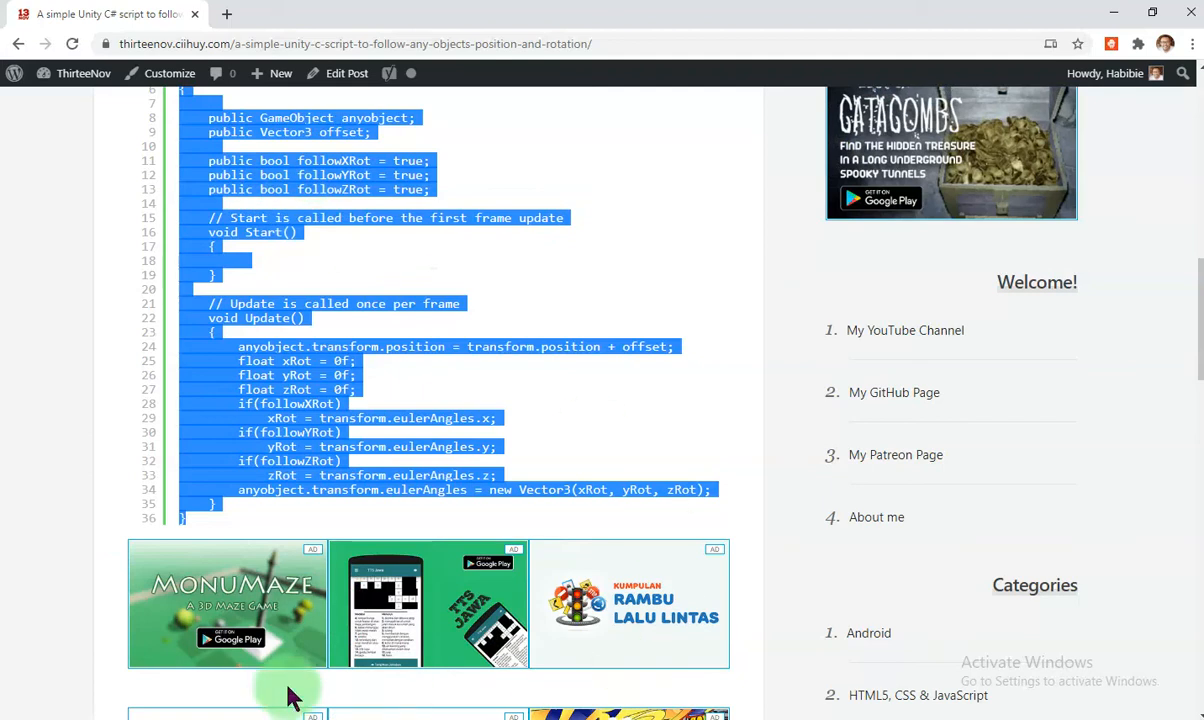
mouse_move(180, 718)
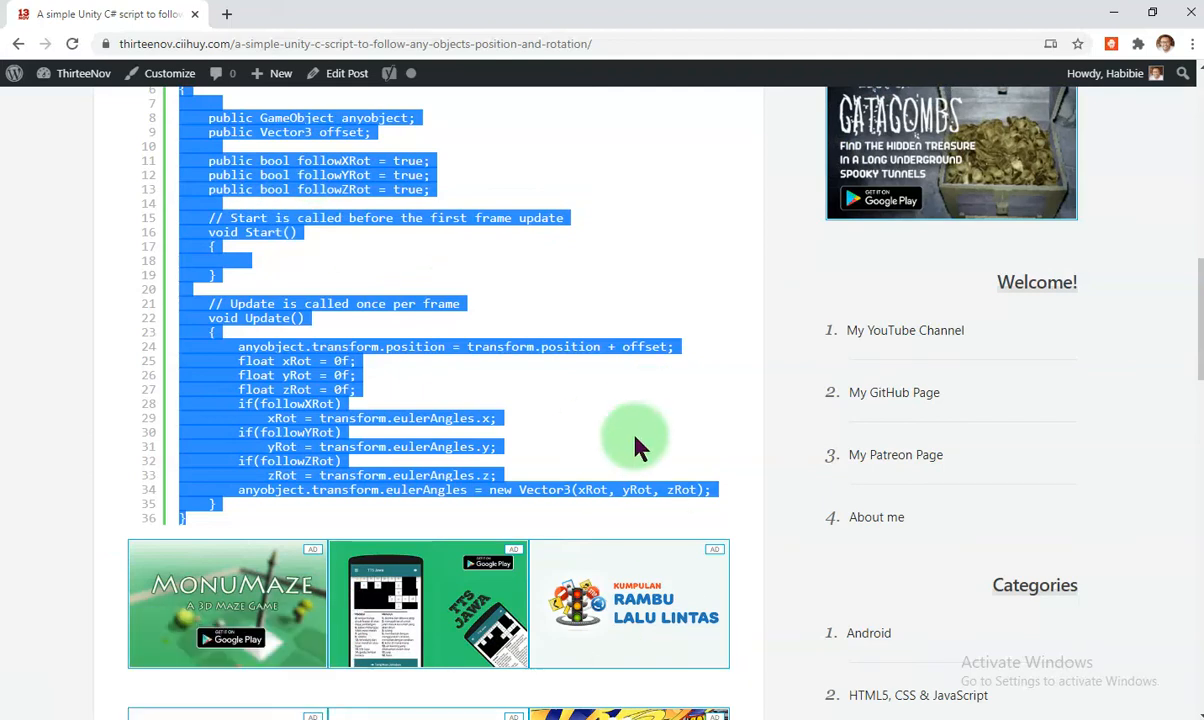
Switch to Unity and create a C# script named StickWithIt in the Scripts folder.
left_click(481, 712)
left_click(282, 532)
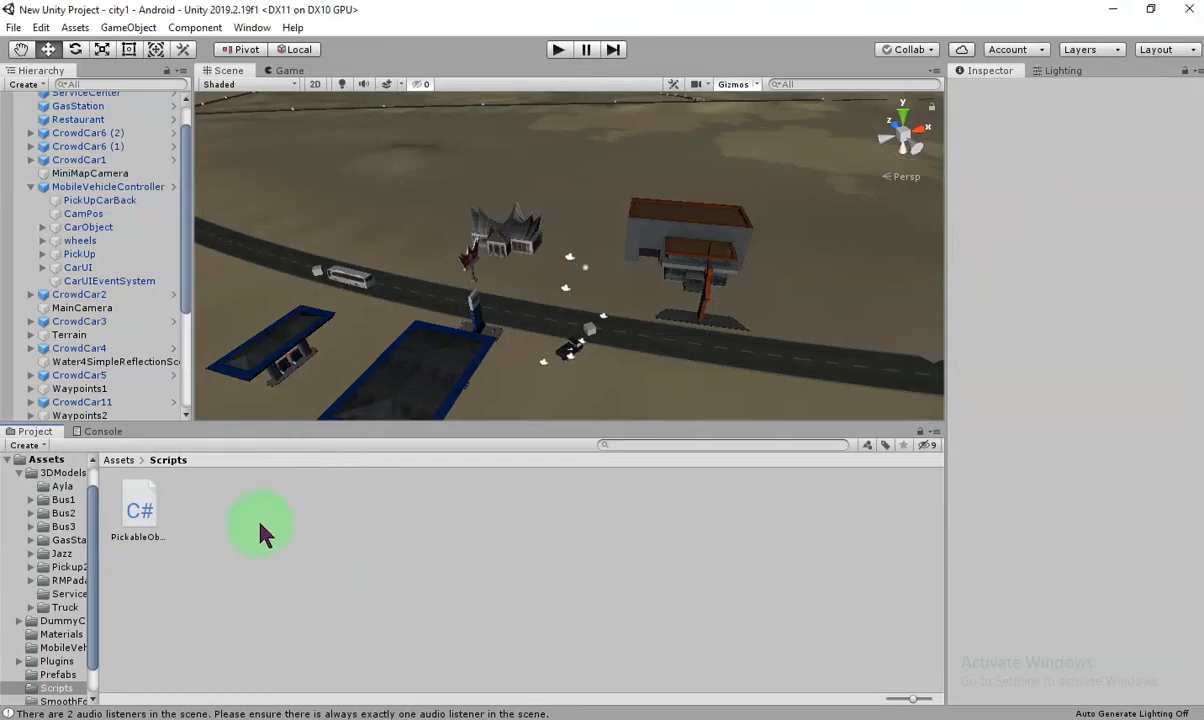
right_click(260, 521)
mouse_move(383, 131)
left_click(559, 134)
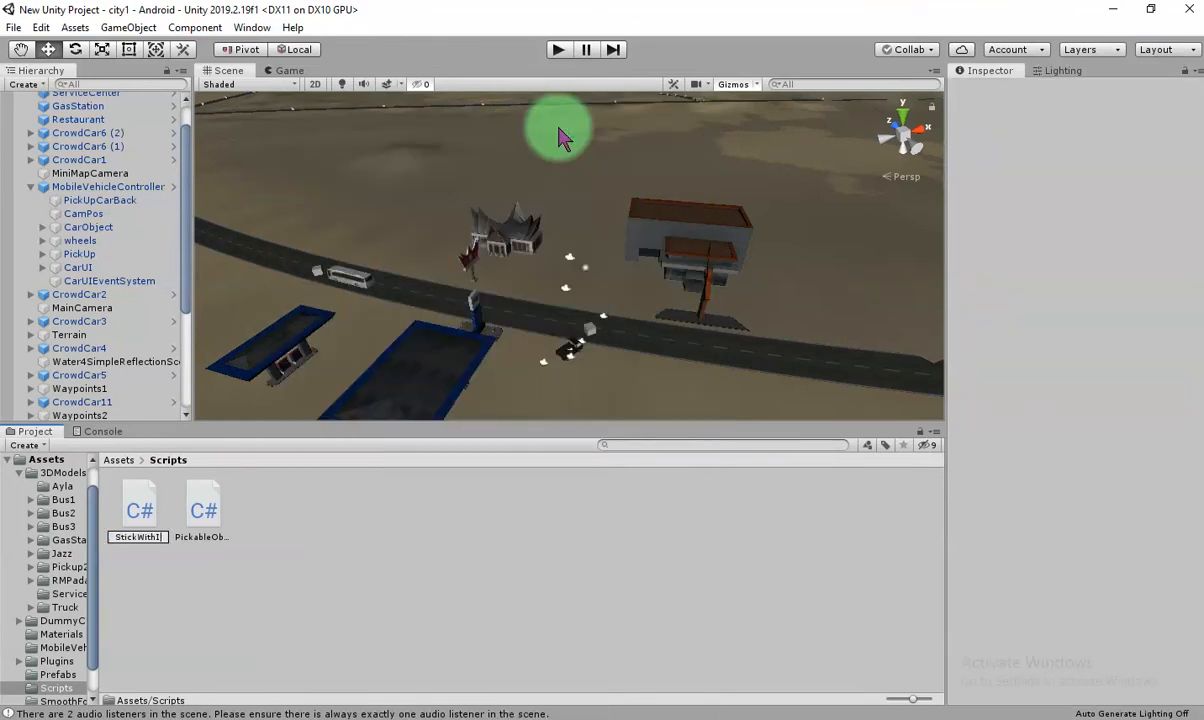
left_click(560, 138)
left_click(235, 522)
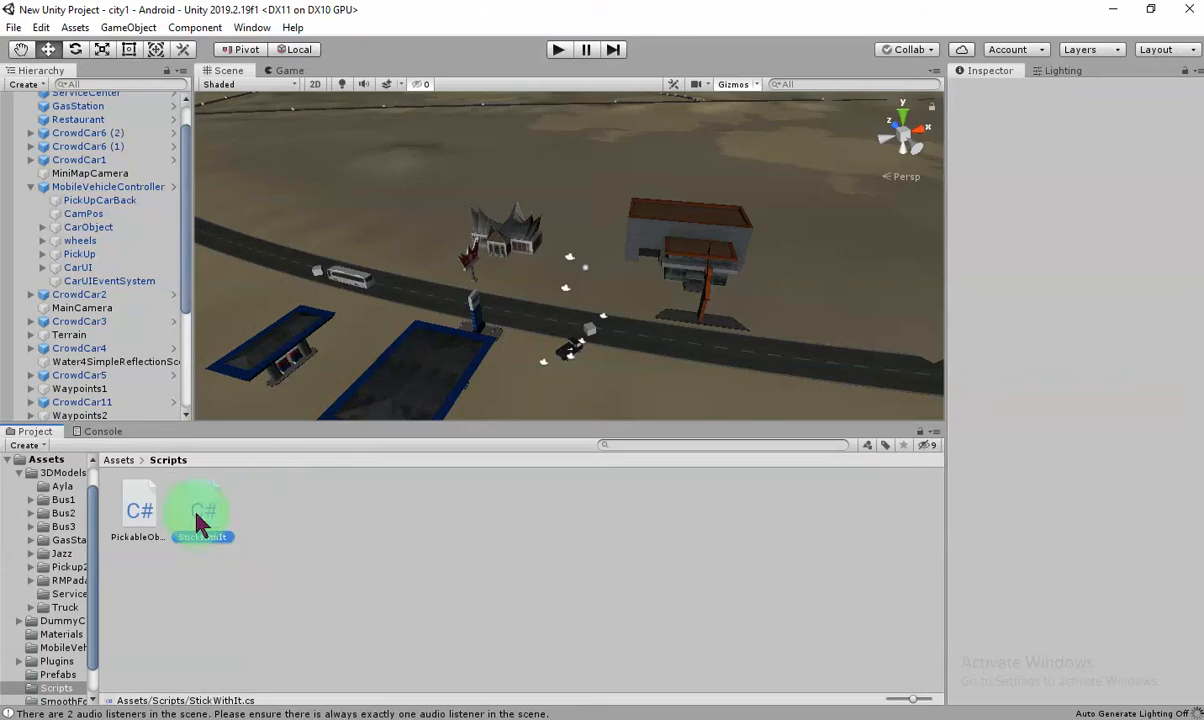
Open StickWithIt in Notepad++, replace its entire content with the copied code, save it and return to Unity.
double_click(198, 518)
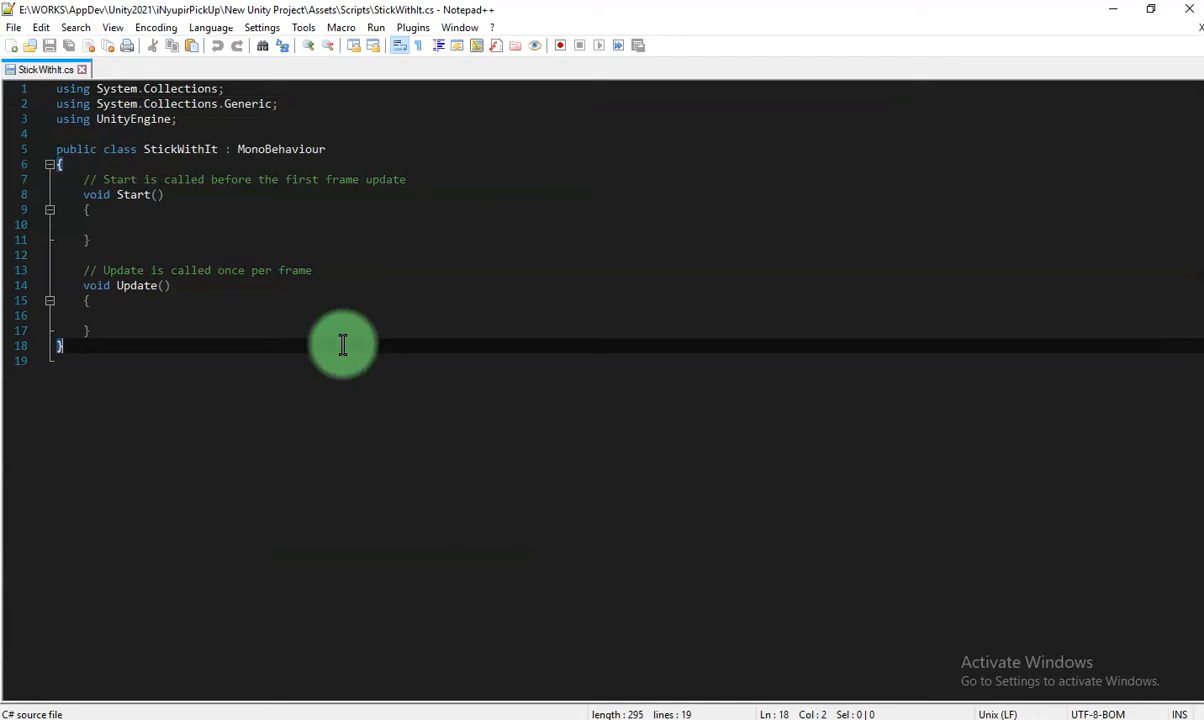
key("ctrl+a")
right_click(315, 292)
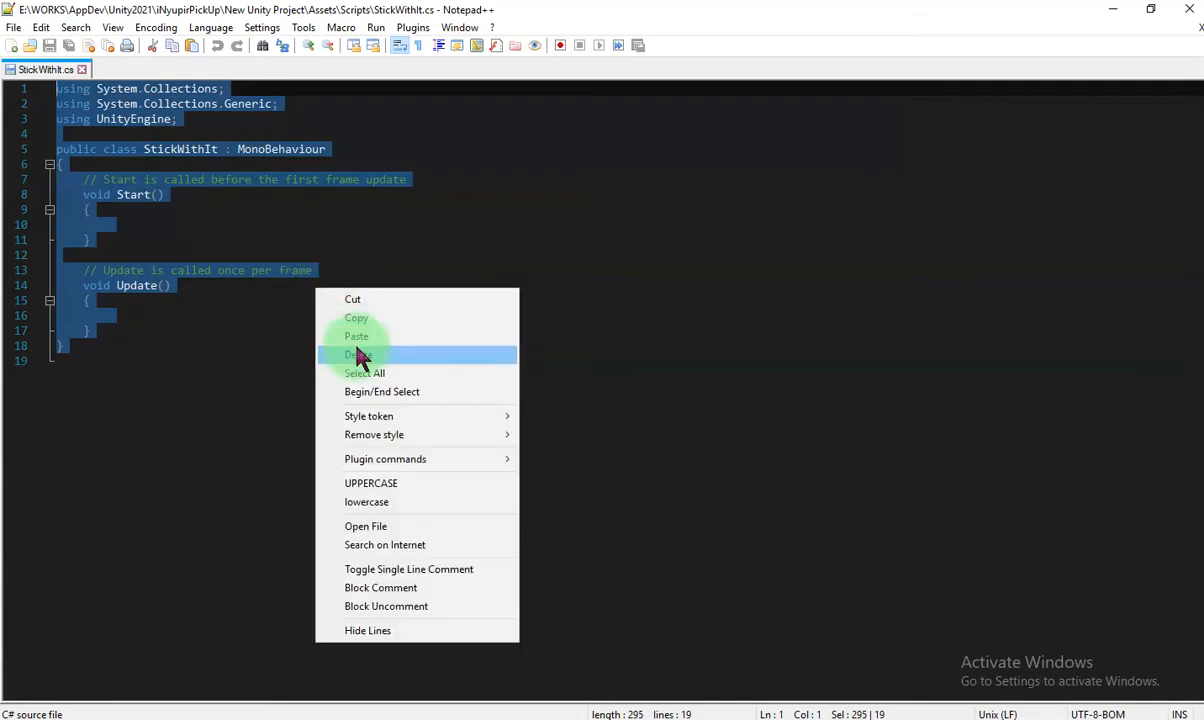
left_click(375, 339)
key("ctrl+s")
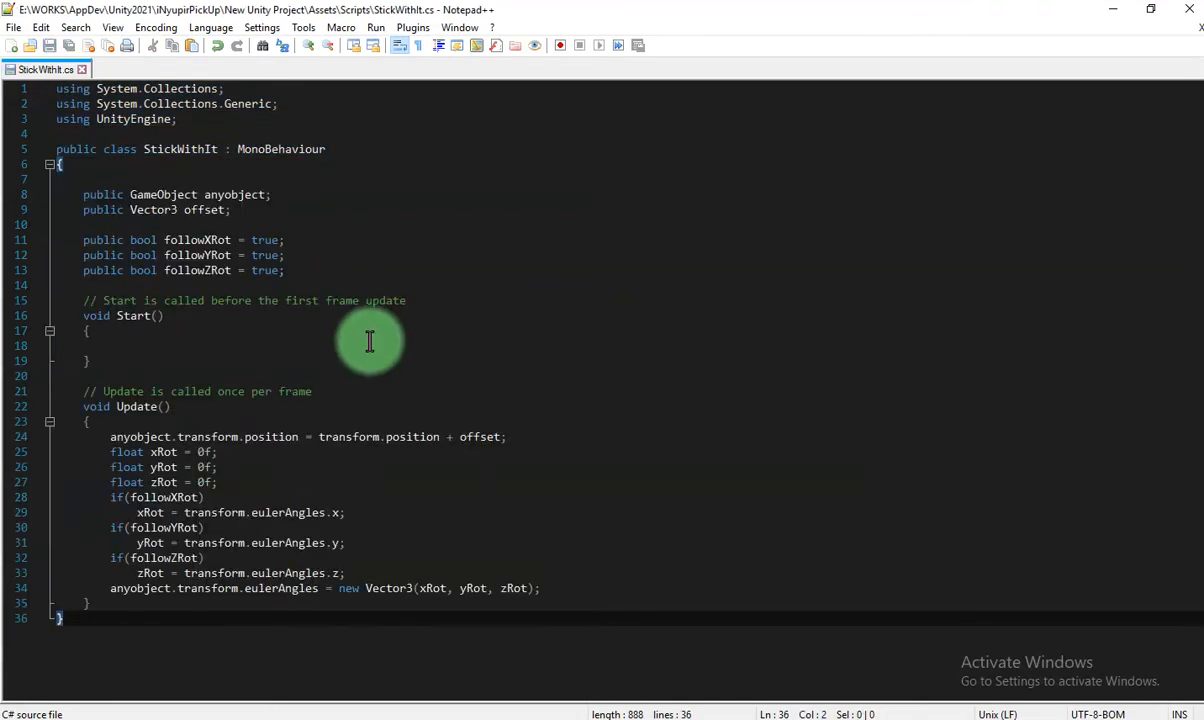
left_click(1112, 12)
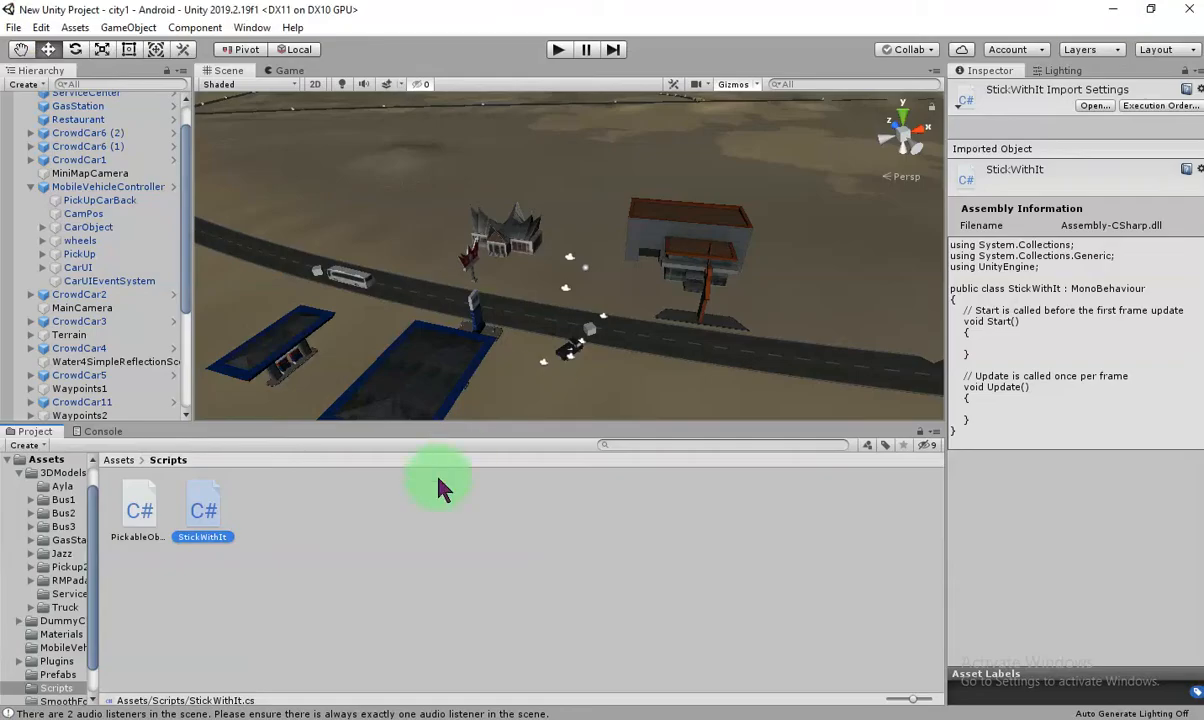
Attach the StickWithIt script to MobileVehicleController and apply the overrides to its prefab.
left_click(143, 193)
left_click_drag(203, 514, 103, 195)
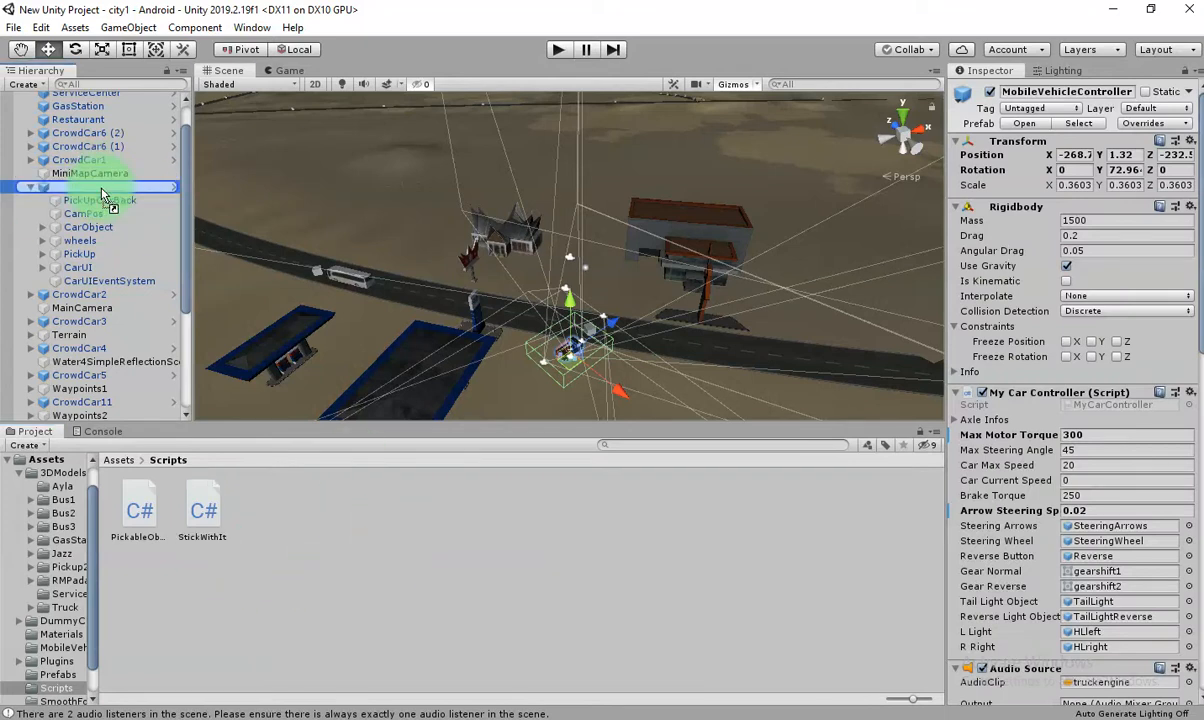
left_click(1178, 124)
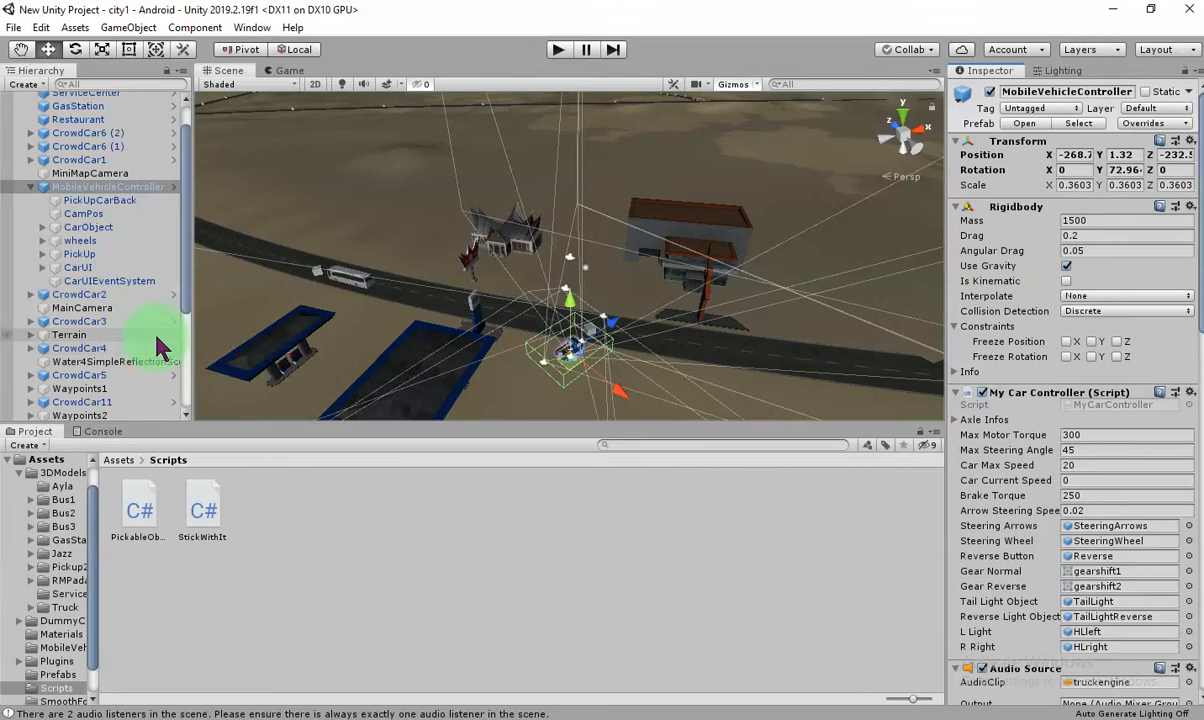
Assign MiniMapCamera as the Anyobject of MobileVehicleController's Stick With It component.
scroll(1020, 560, "down", 10)
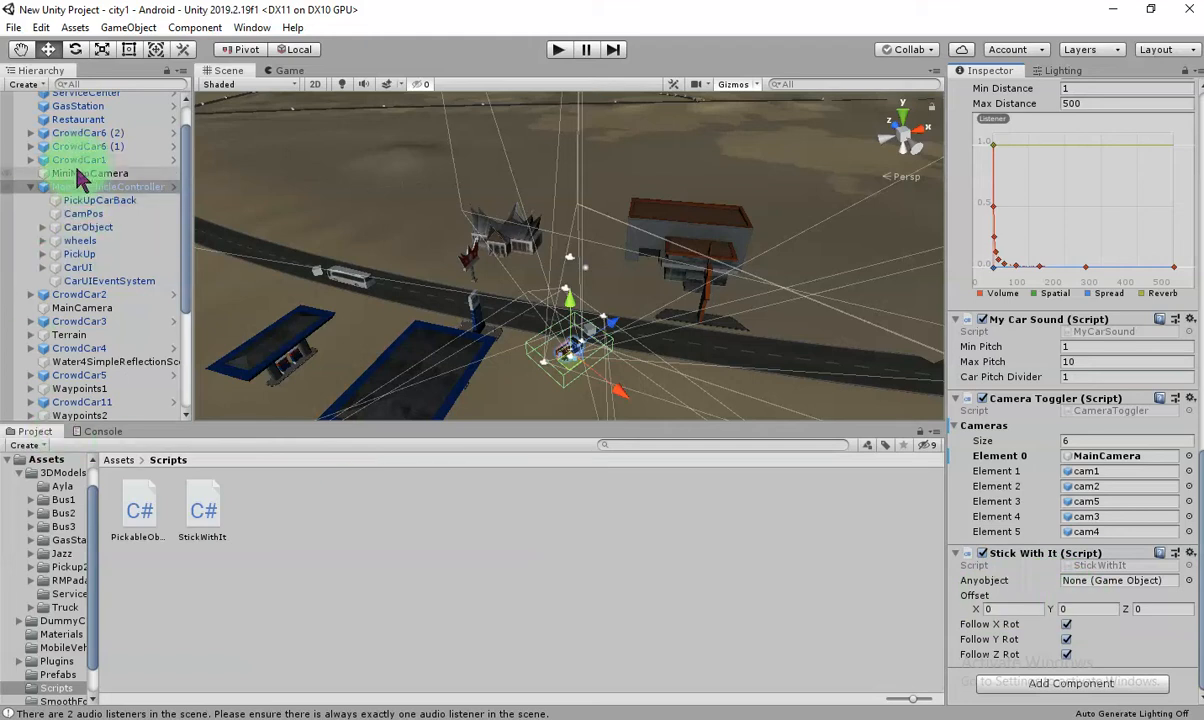
left_click_drag(90, 185, 1042, 580)
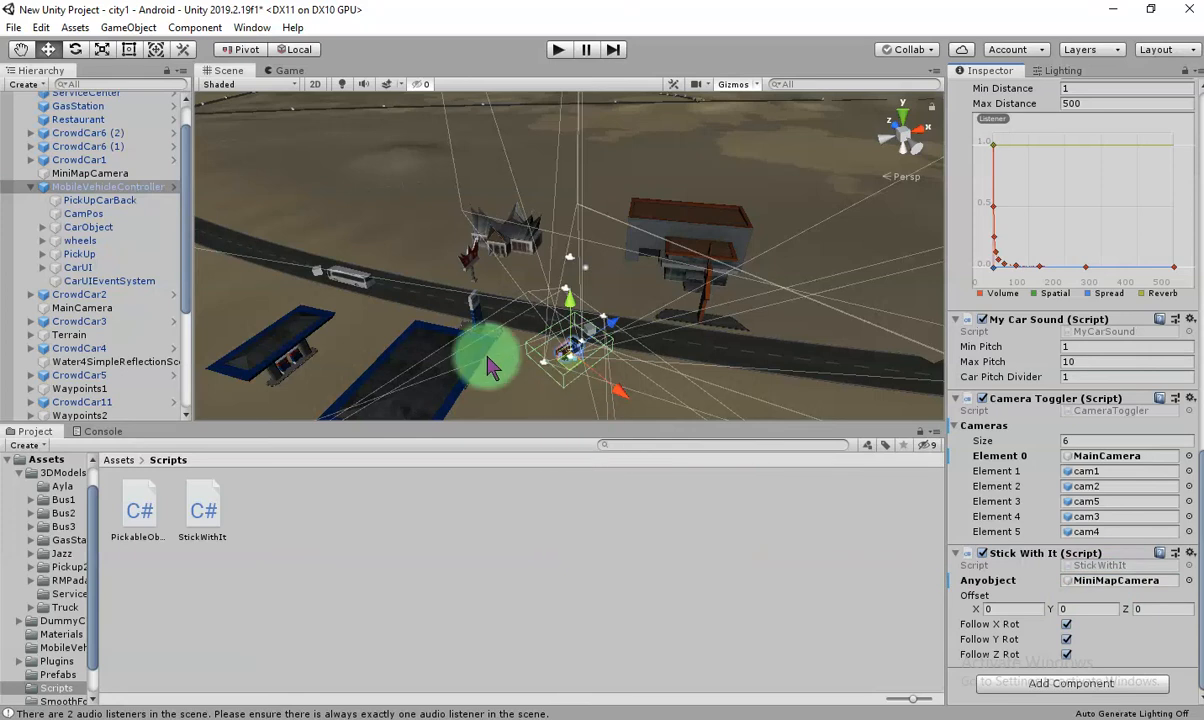
Run the game and drive the truck, switching off Follow X, Y and Z Rot during play to check the minimap, and stop play mode.
left_click(560, 57)
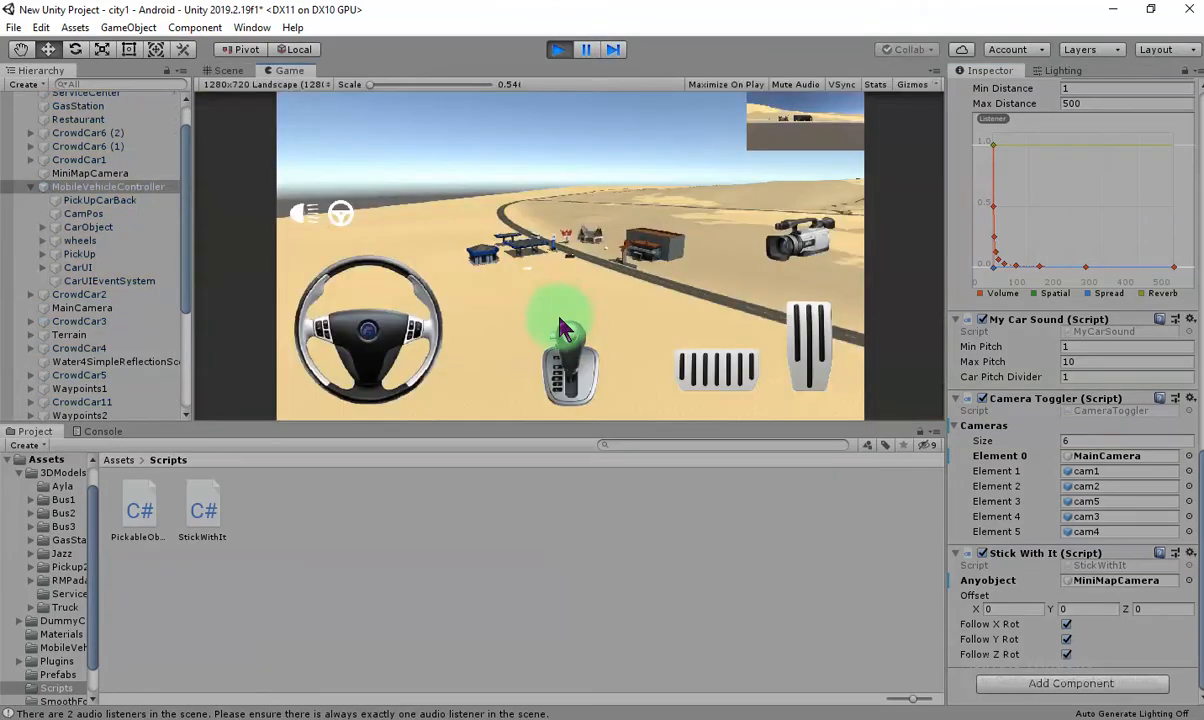
left_click_drag(580, 337, 613, 256)
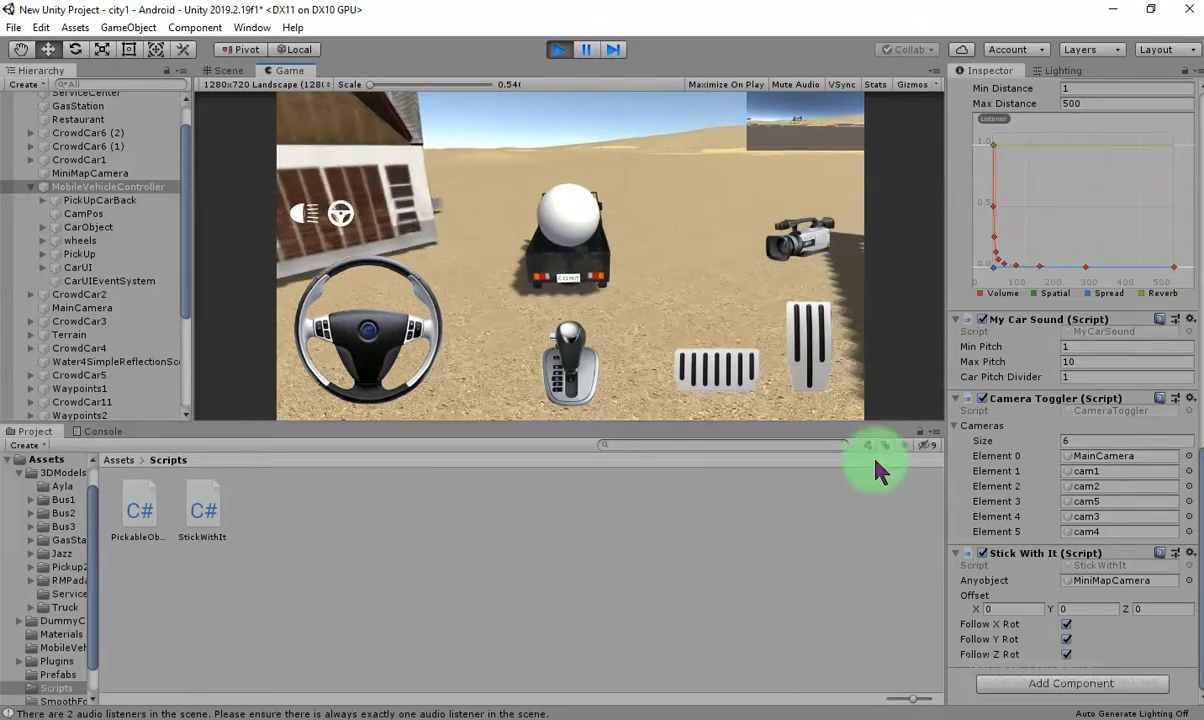
left_click(1067, 624)
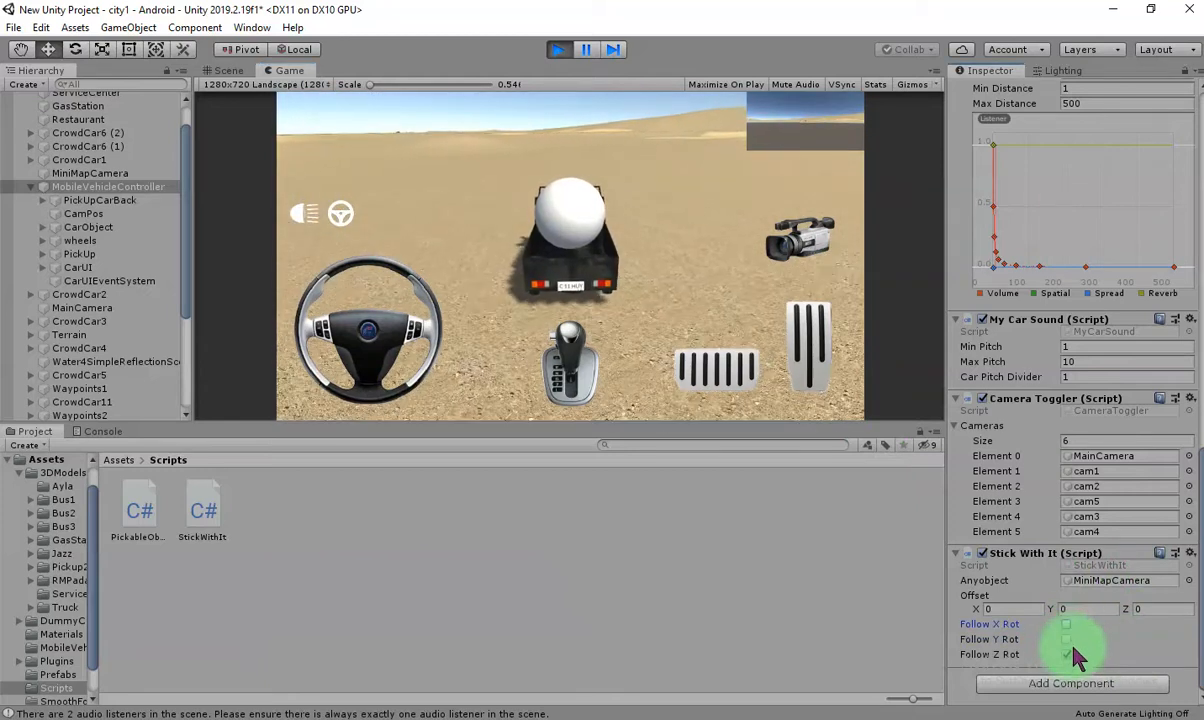
left_click(1066, 655)
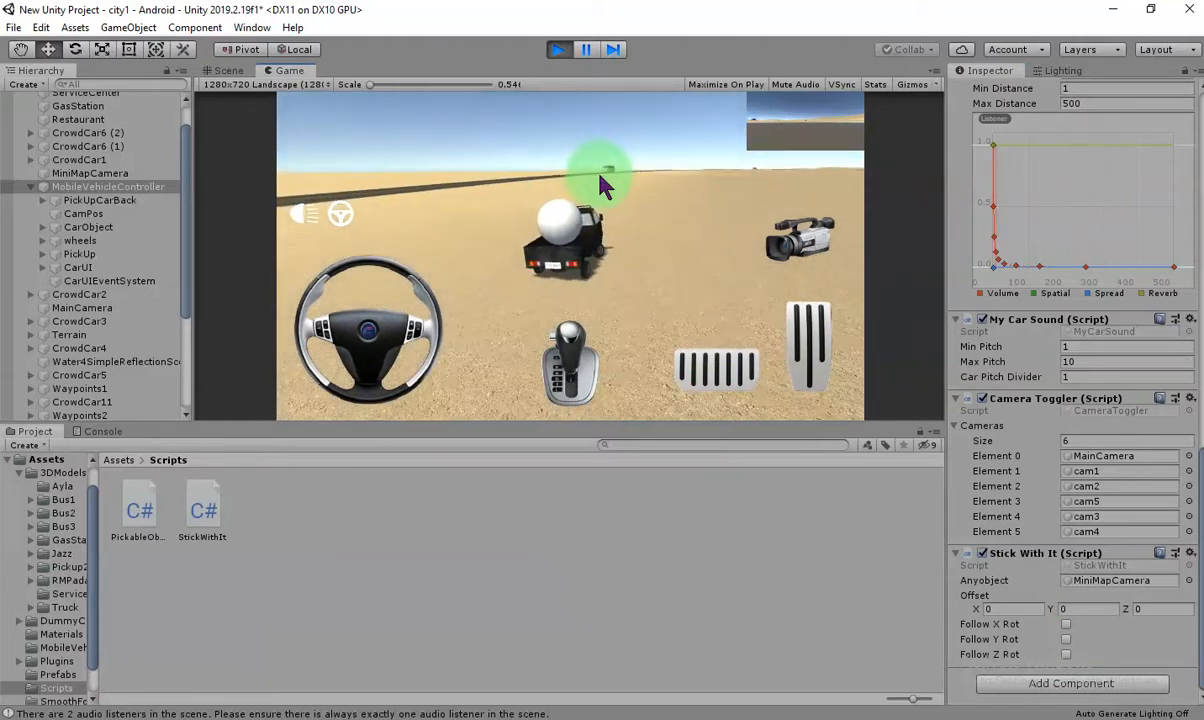
left_click(559, 51)
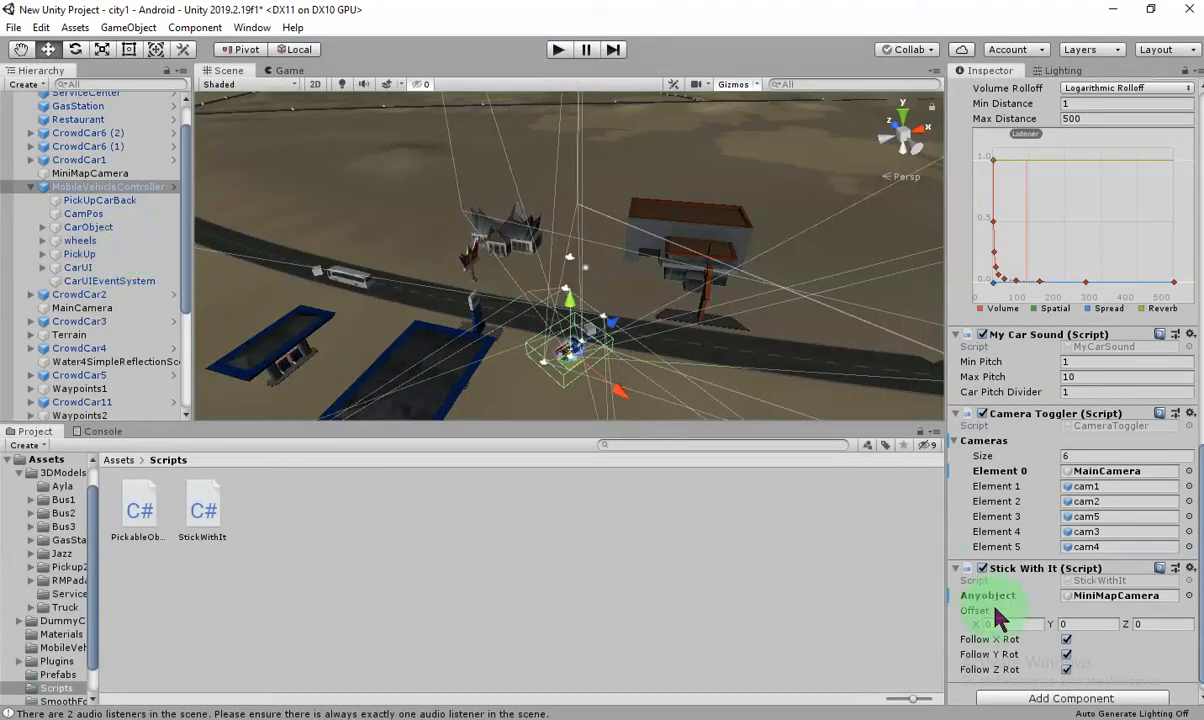
Turn off Follow X Rot, Follow Y Rot and Follow Z Rot in edit mode and test the minimap in play mode.
left_click(1066, 669)
left_click(559, 51)
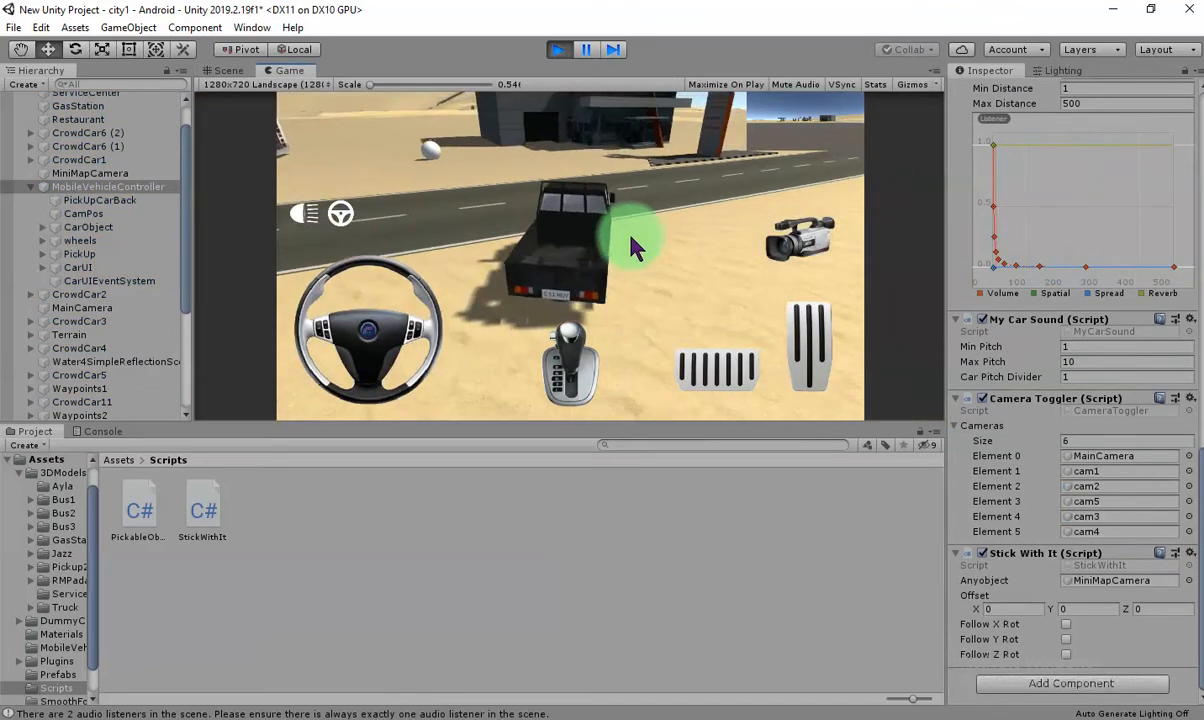
left_click(560, 50)
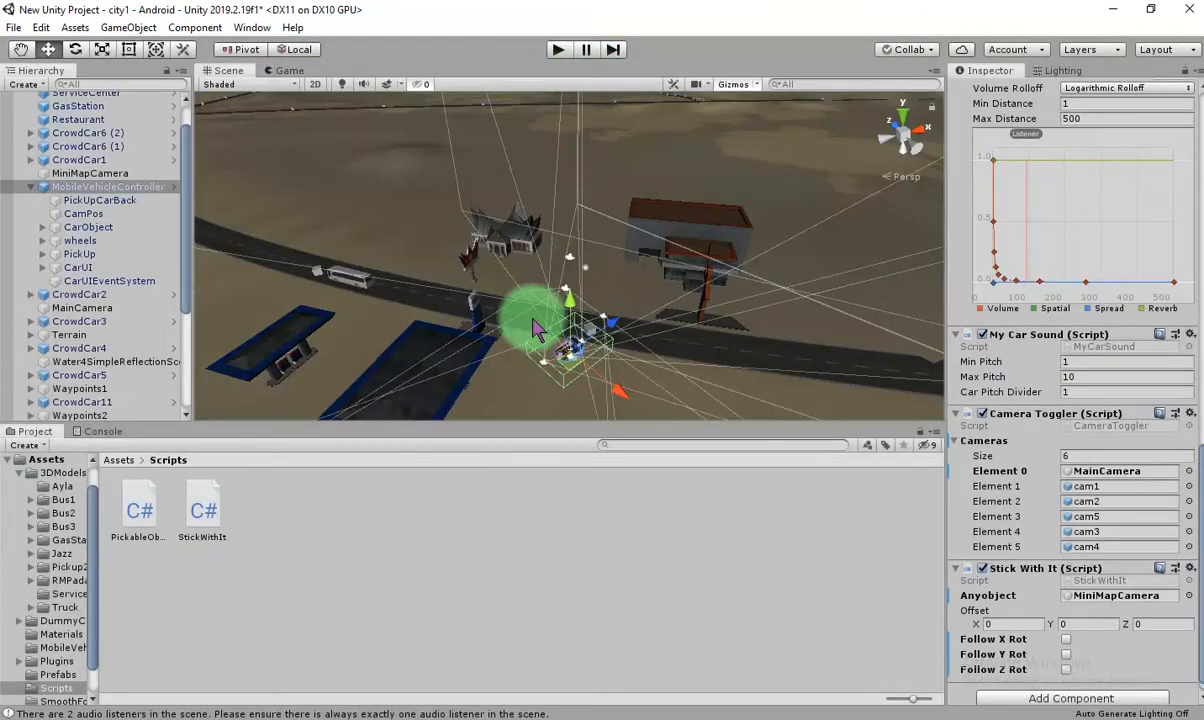
Turn on Follow Y Rot in MobileVehicleController's Stick With It component and test the minimap in play mode.
left_click(92, 174)
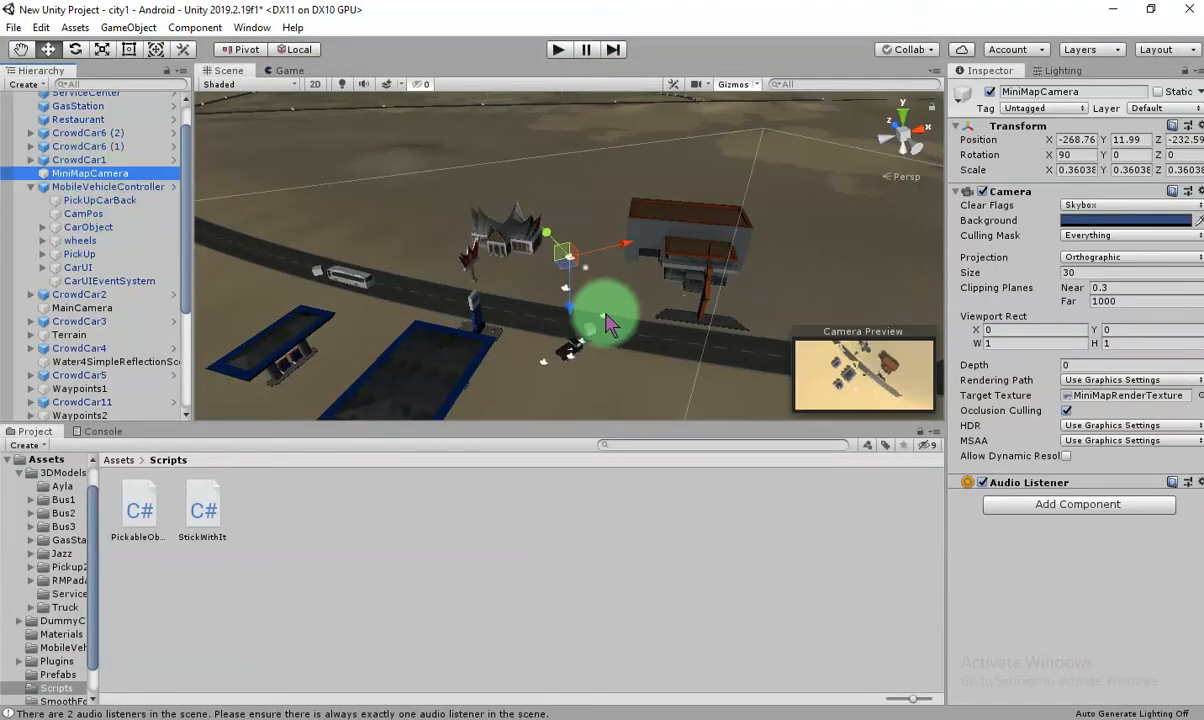
left_click_drag(612, 295, 618, 382, "alt")
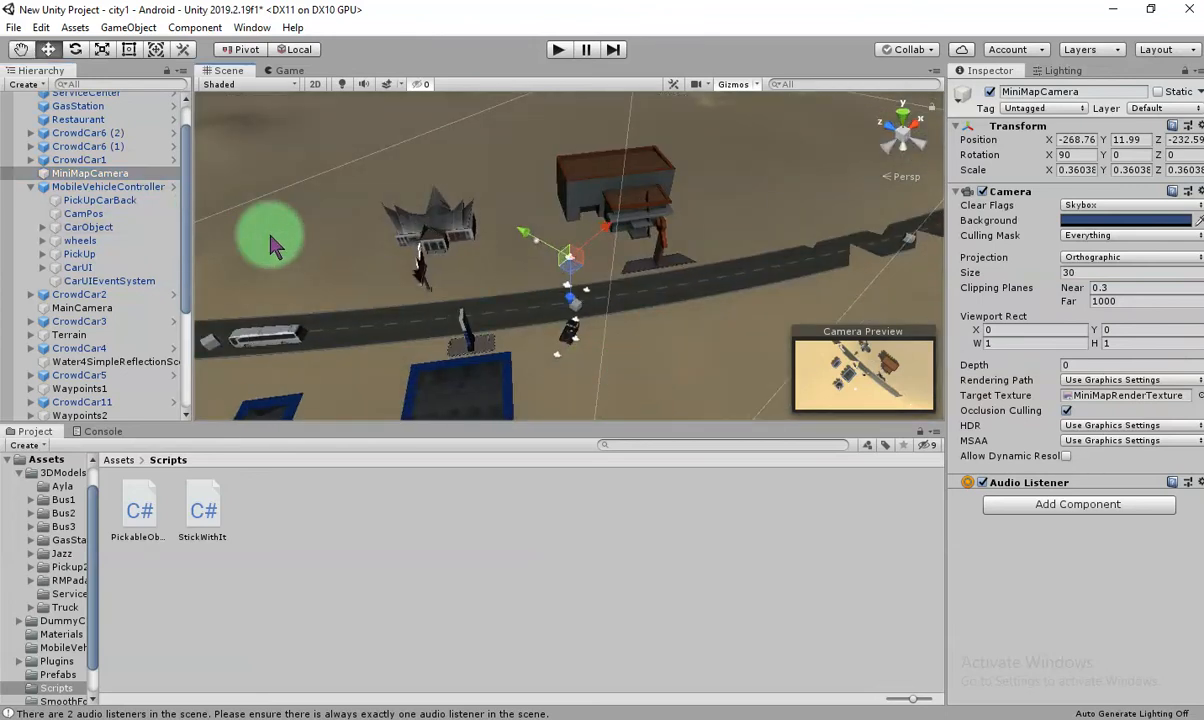
left_click(128, 189)
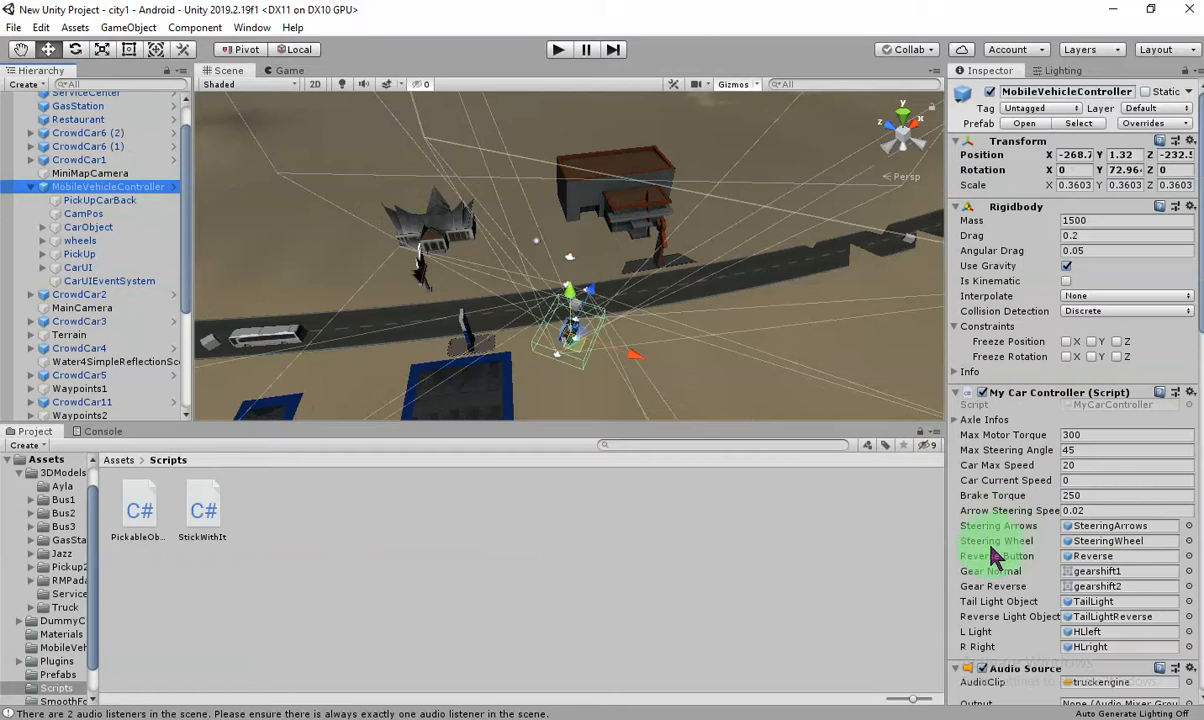
scroll(1000, 600, "down", 10)
scroll(1019, 630, "down", 3)
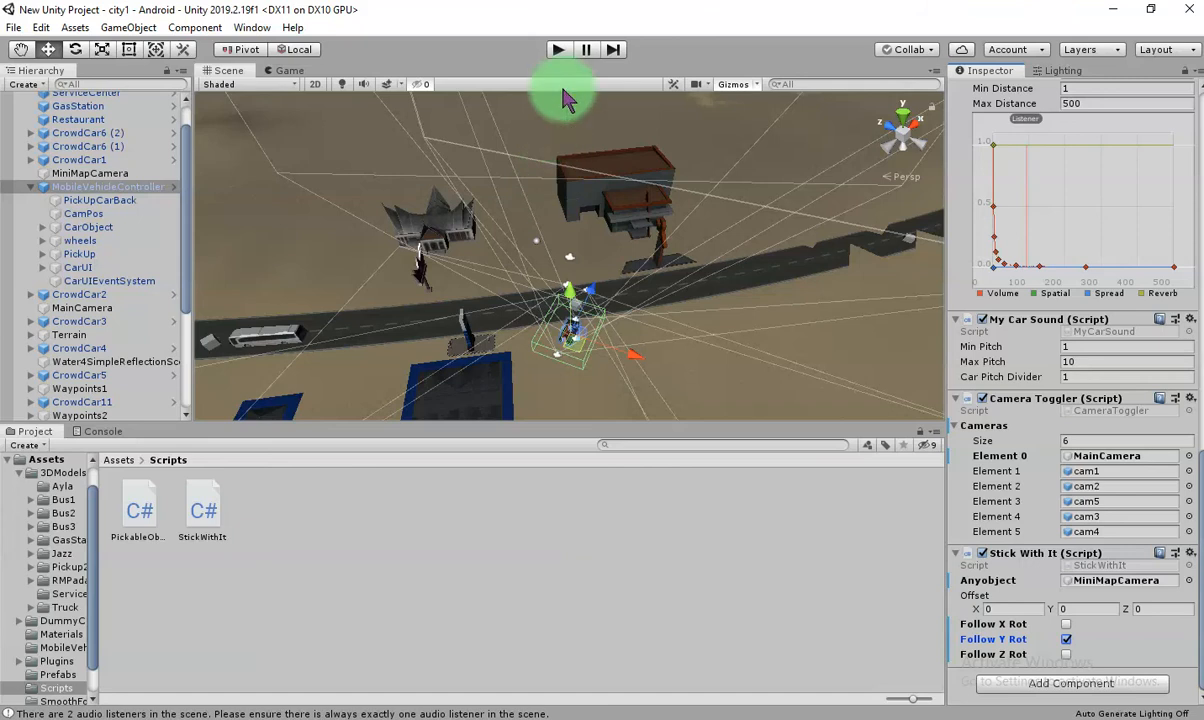
left_click(558, 49)
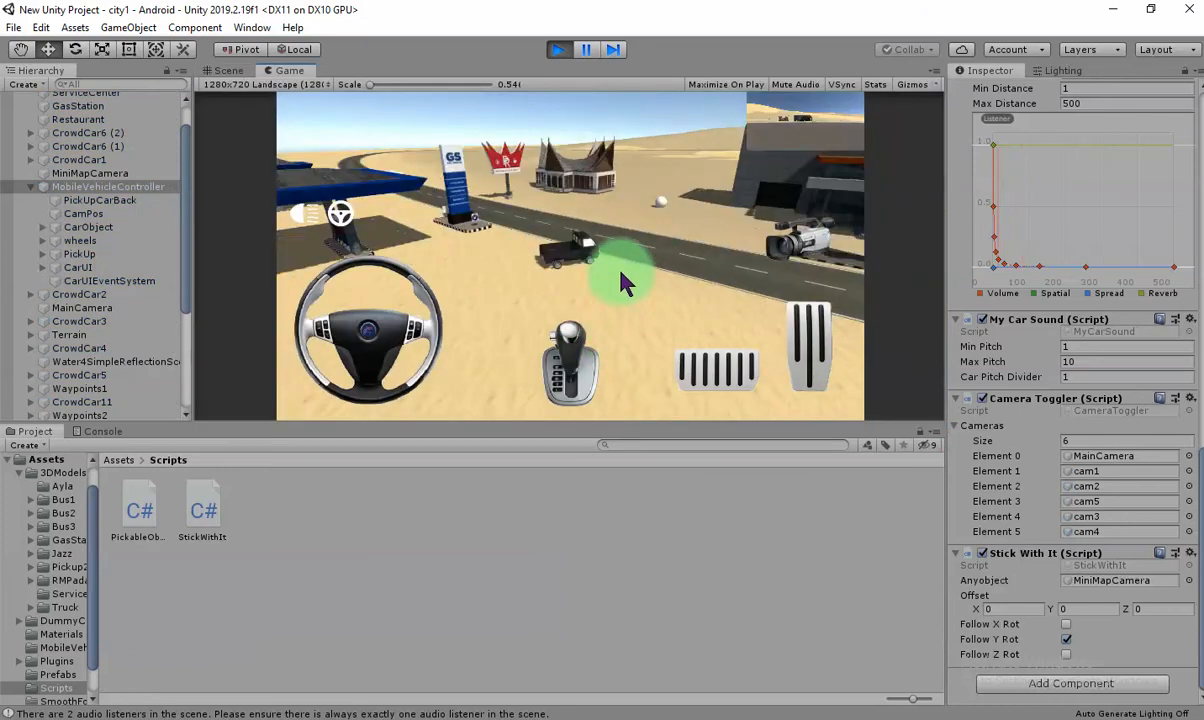
left_click(557, 49)
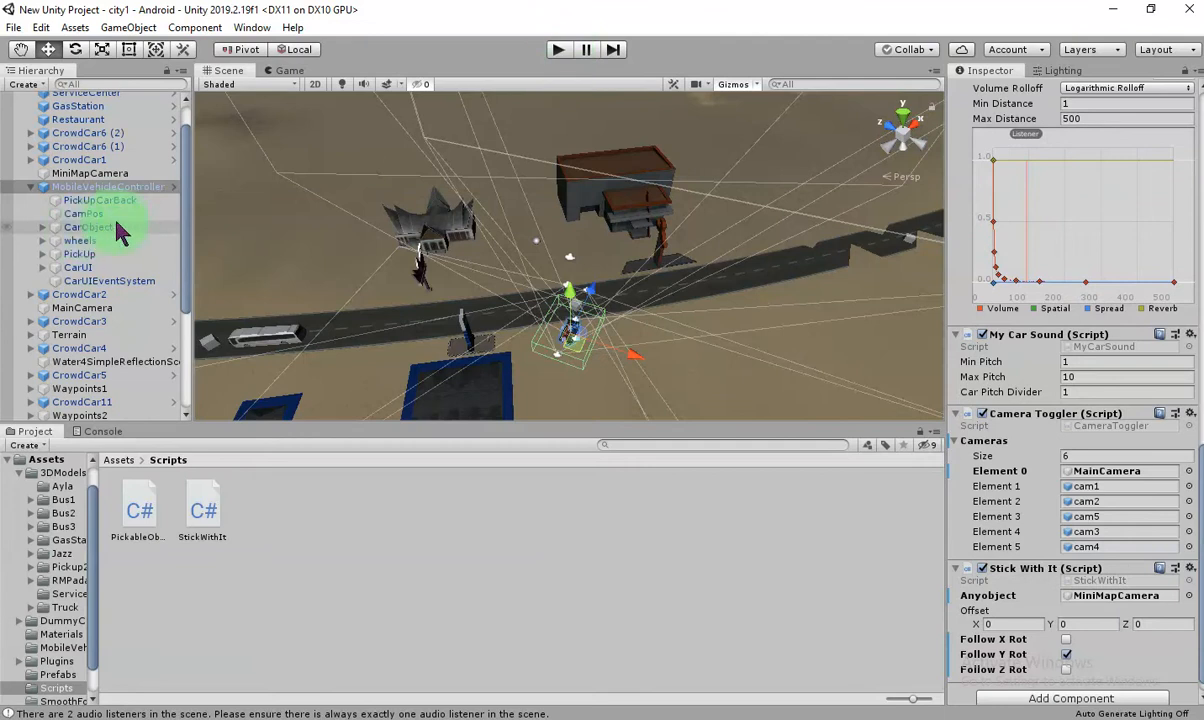
Rename MiniMapCamera as MiniMapCameraRig.
left_click(90, 175)
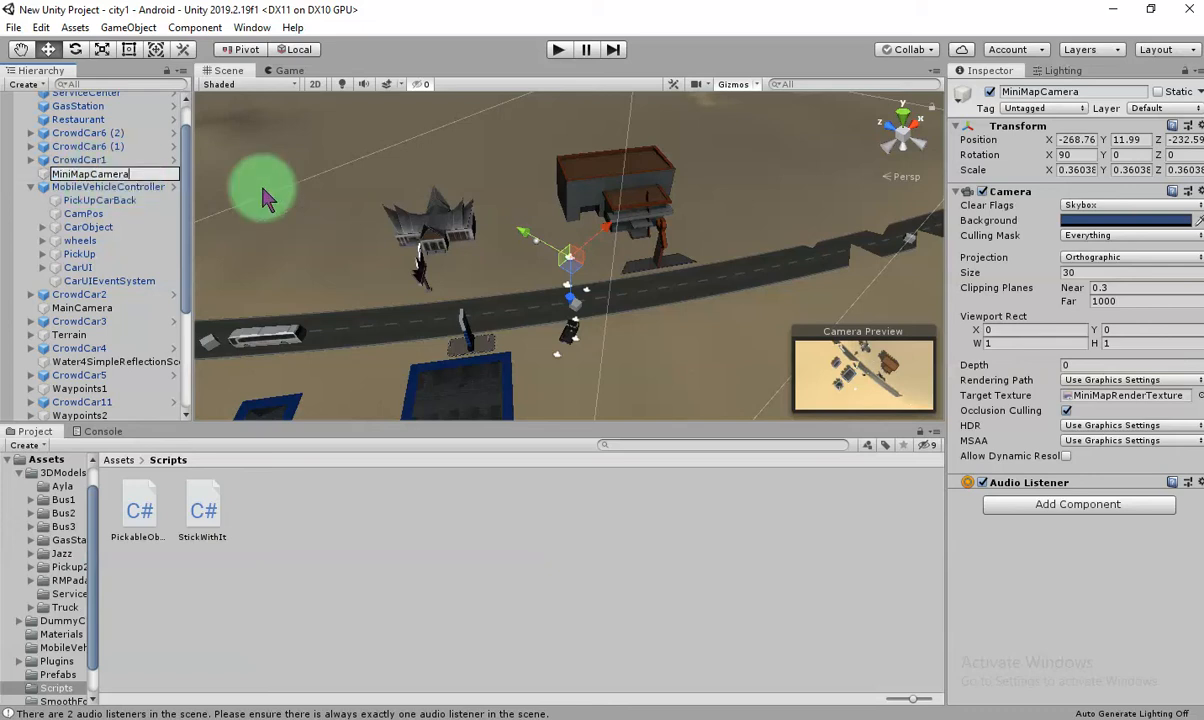
type("Rig")
key("Return")
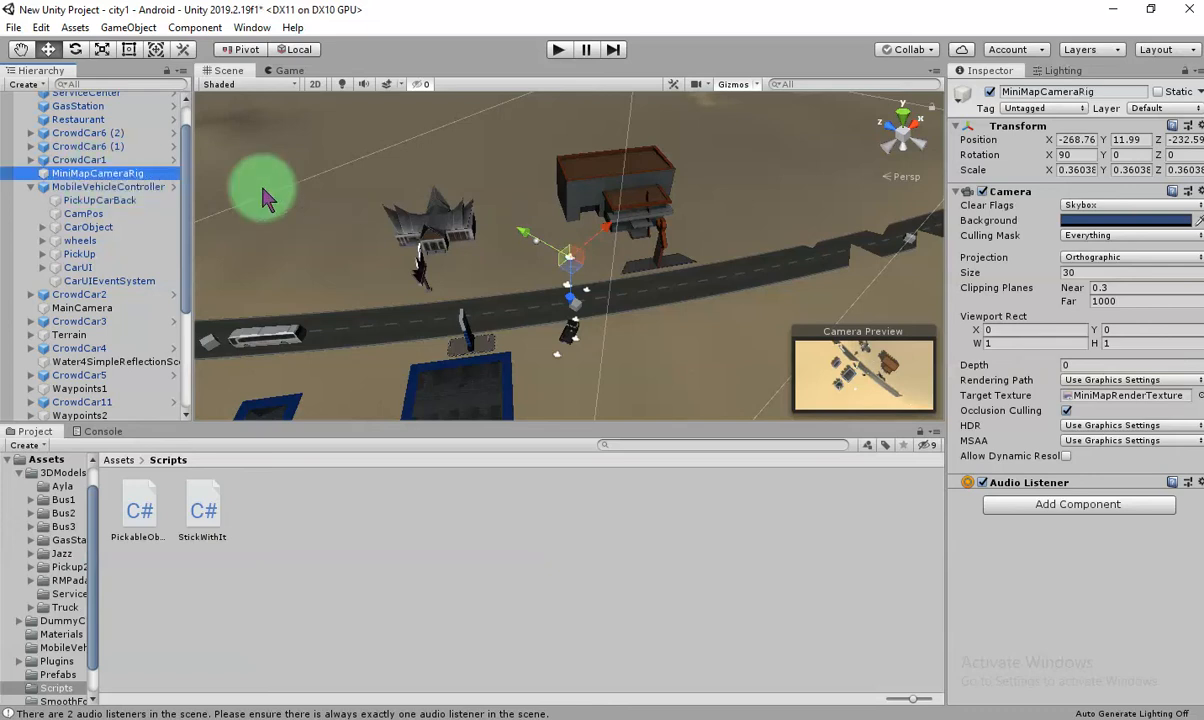
Remove the Camera and Audio Listener components from MiniMapCameraRig and set its scale to 1 on all axes.
left_click(1199, 193)
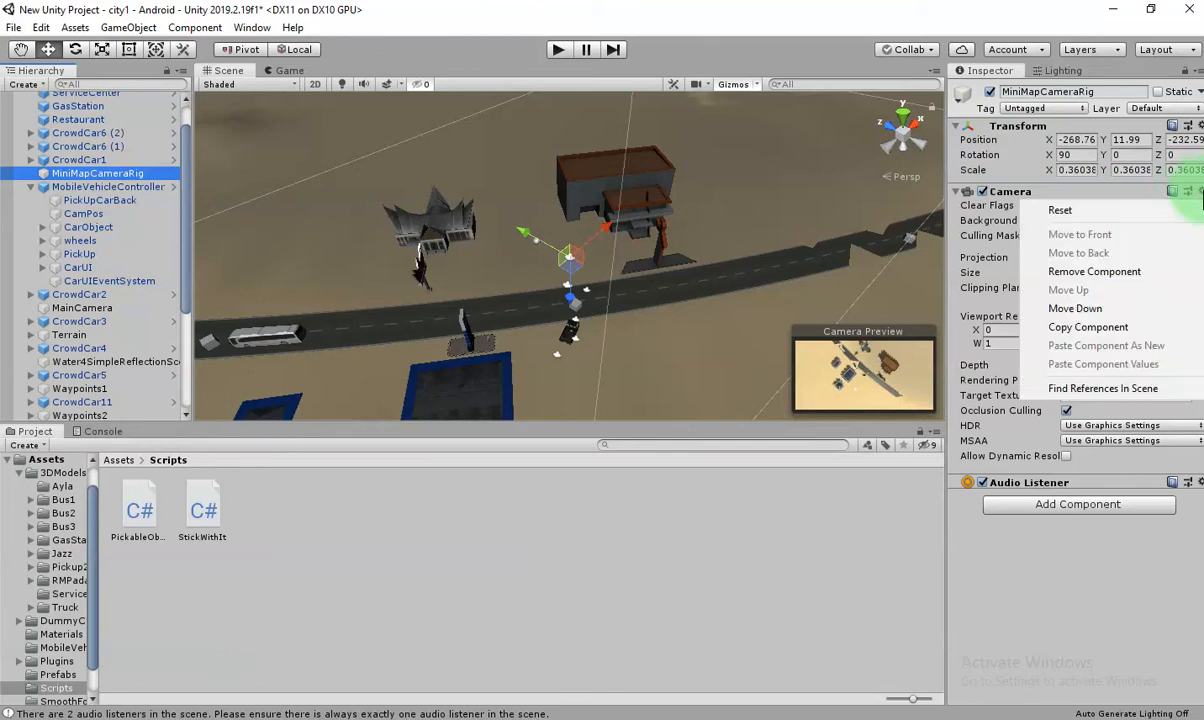
left_click(1100, 274)
left_click(1190, 191)
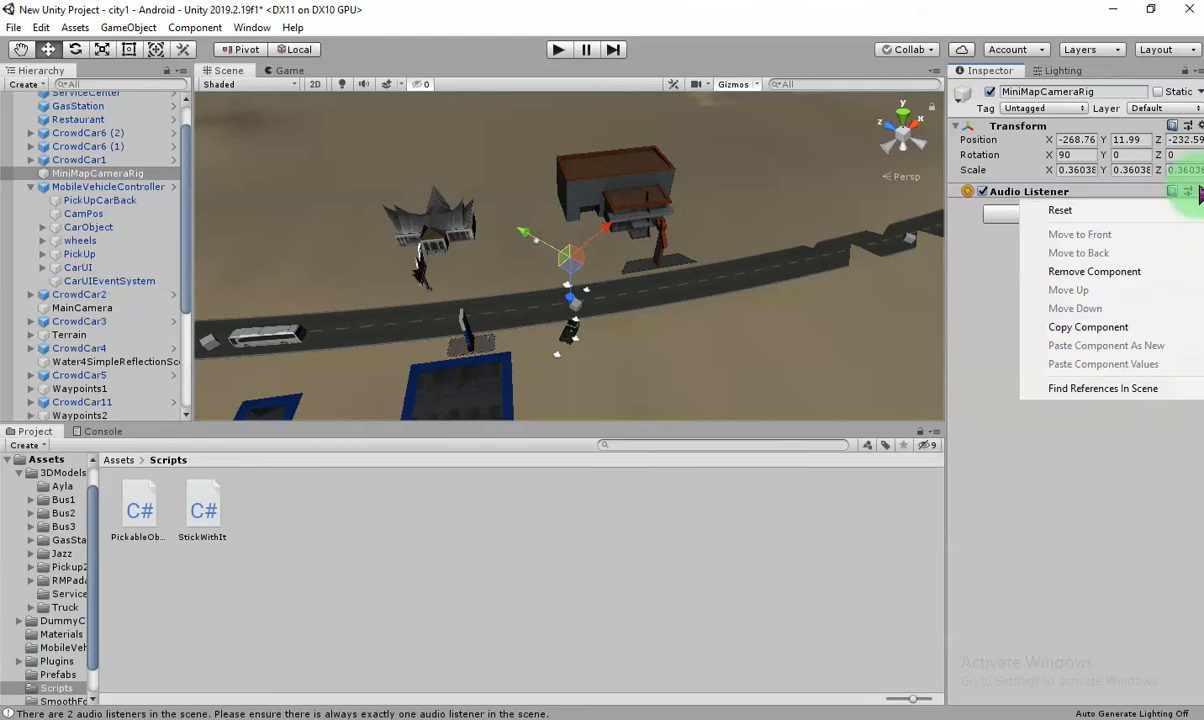
left_click(1098, 274)
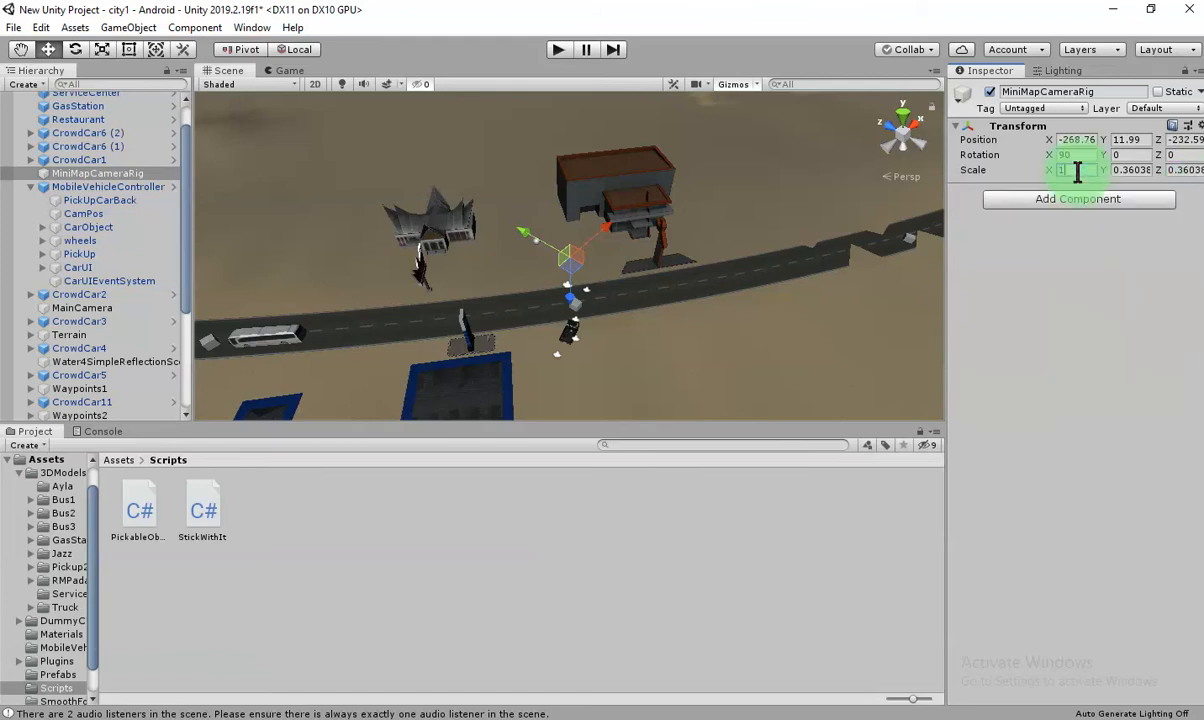
Add a Camera as a child of MiniMapCameraRig and run the scene briefly in play mode.
right_click(102, 175)
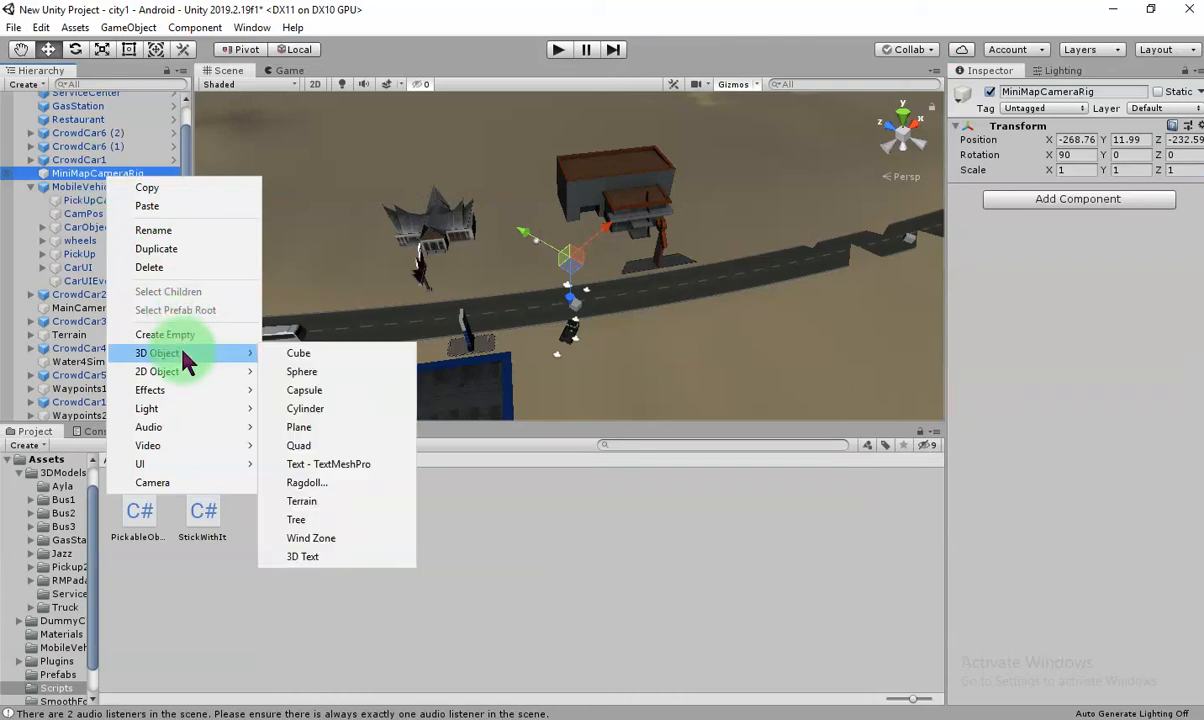
left_click(160, 483)
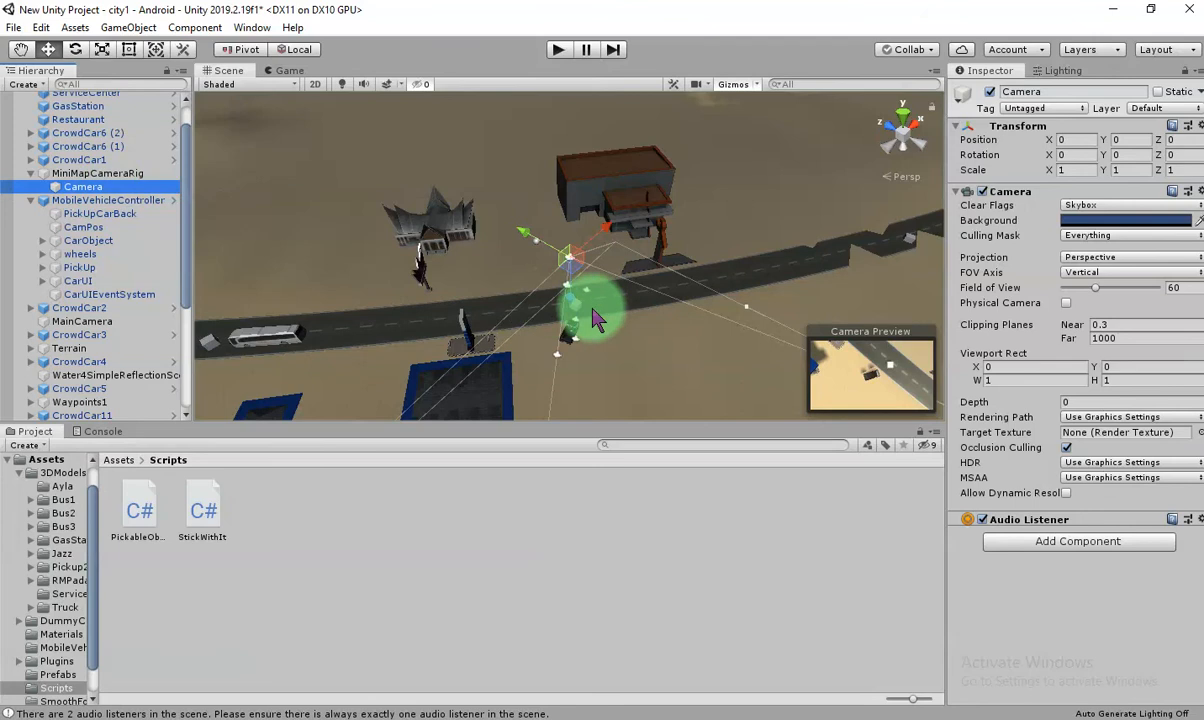
left_click_drag(597, 321, 642, 301, "alt")
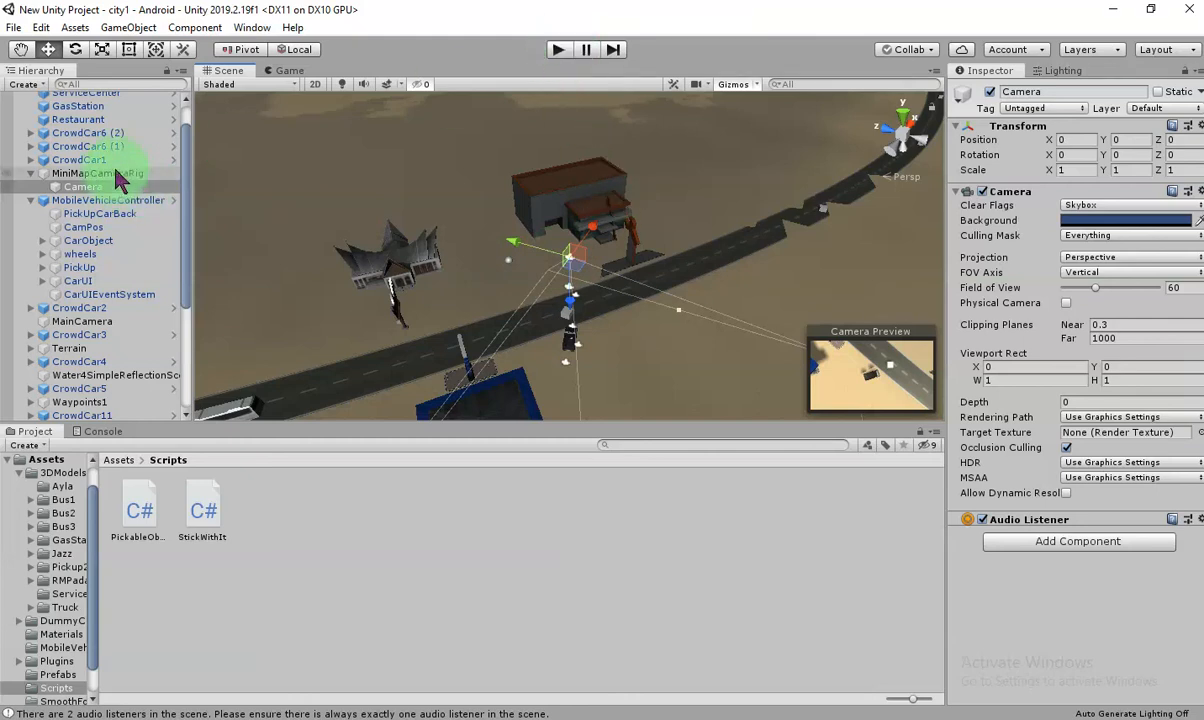
left_click(557, 49)
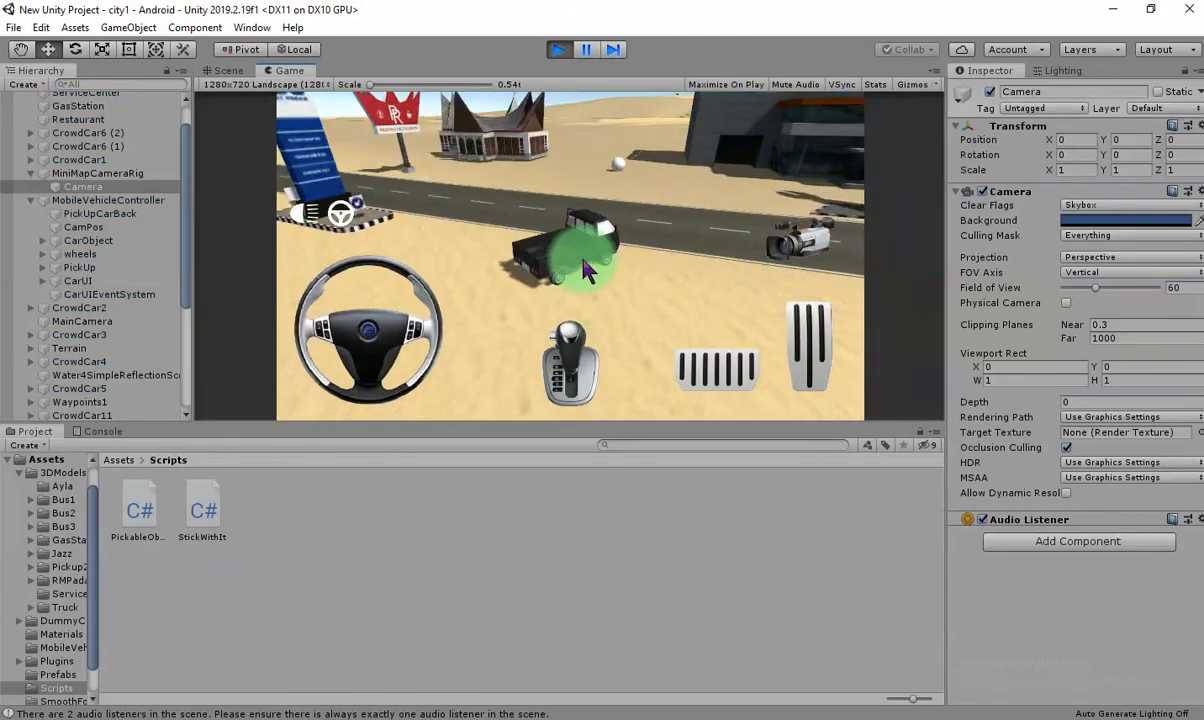
left_click(559, 50)
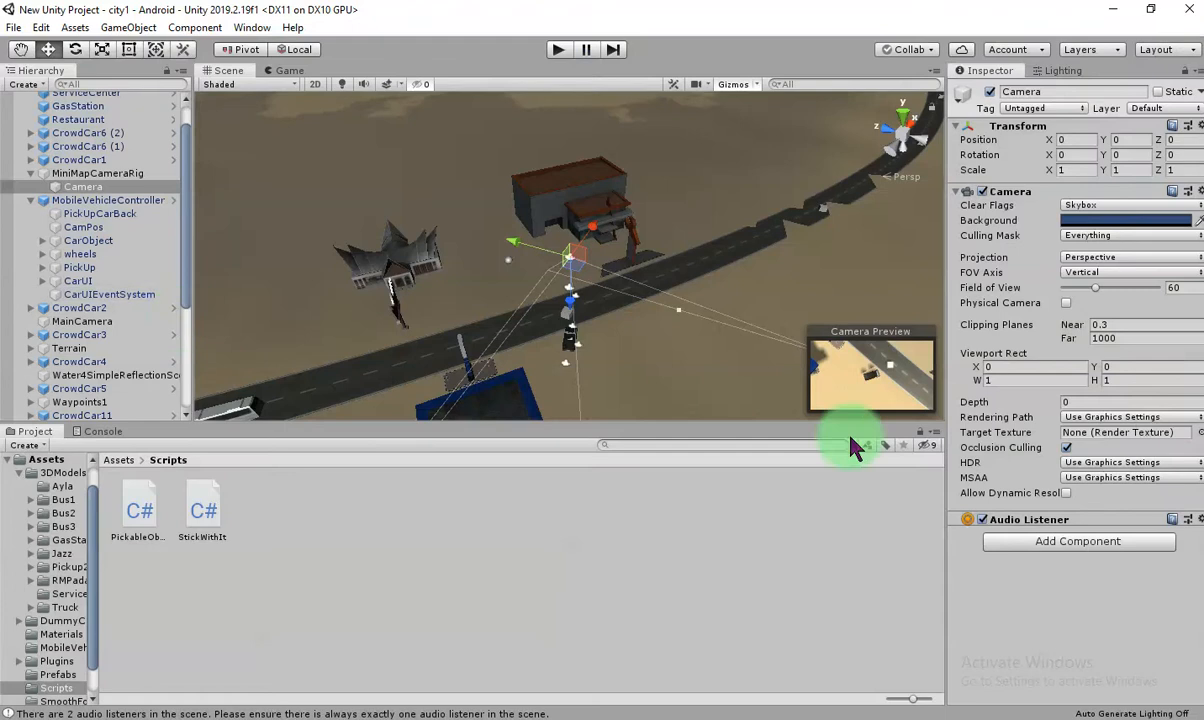
Assign MiniMapRenderTexture as the child Camera's Target Texture and test-drive the vehicle in play mode.
left_click(119, 461)
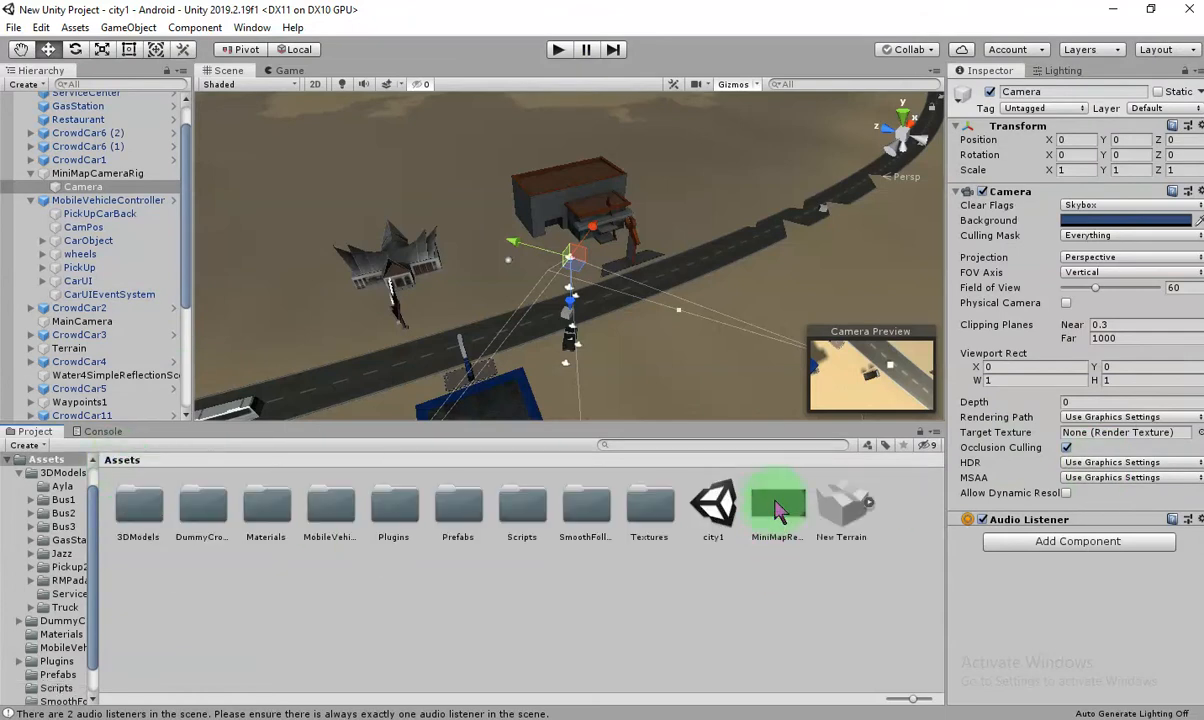
left_click_drag(1125, 443, 1125, 440)
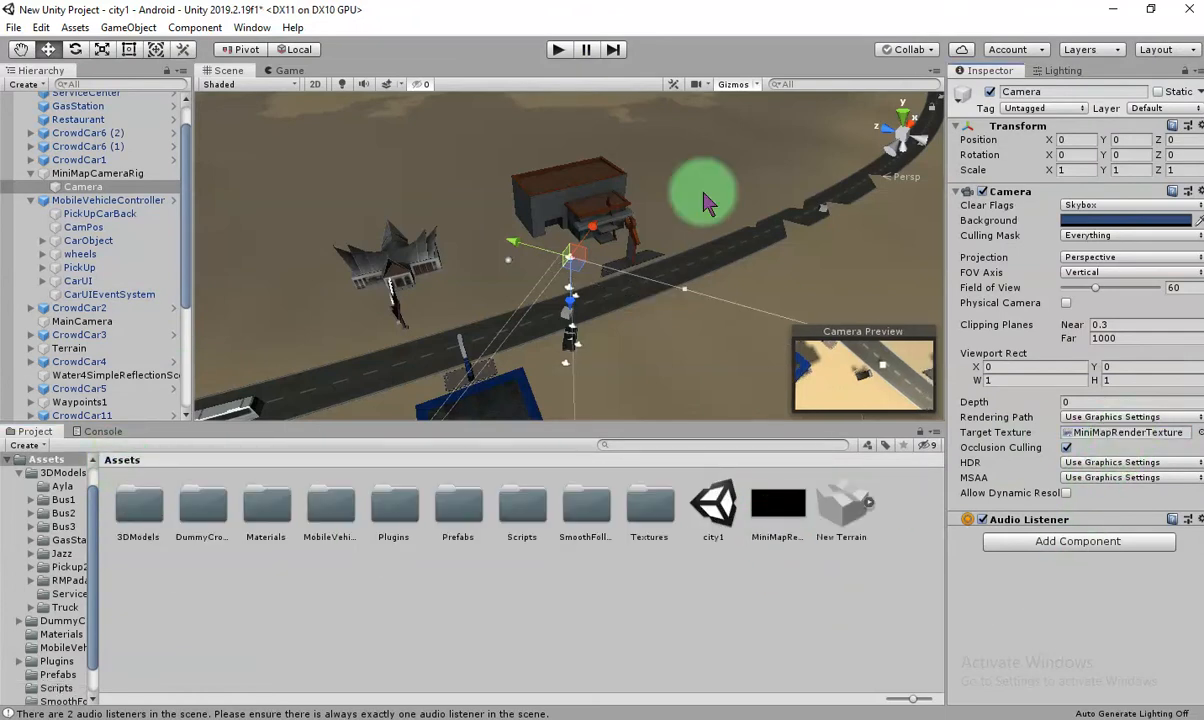
left_click(558, 50)
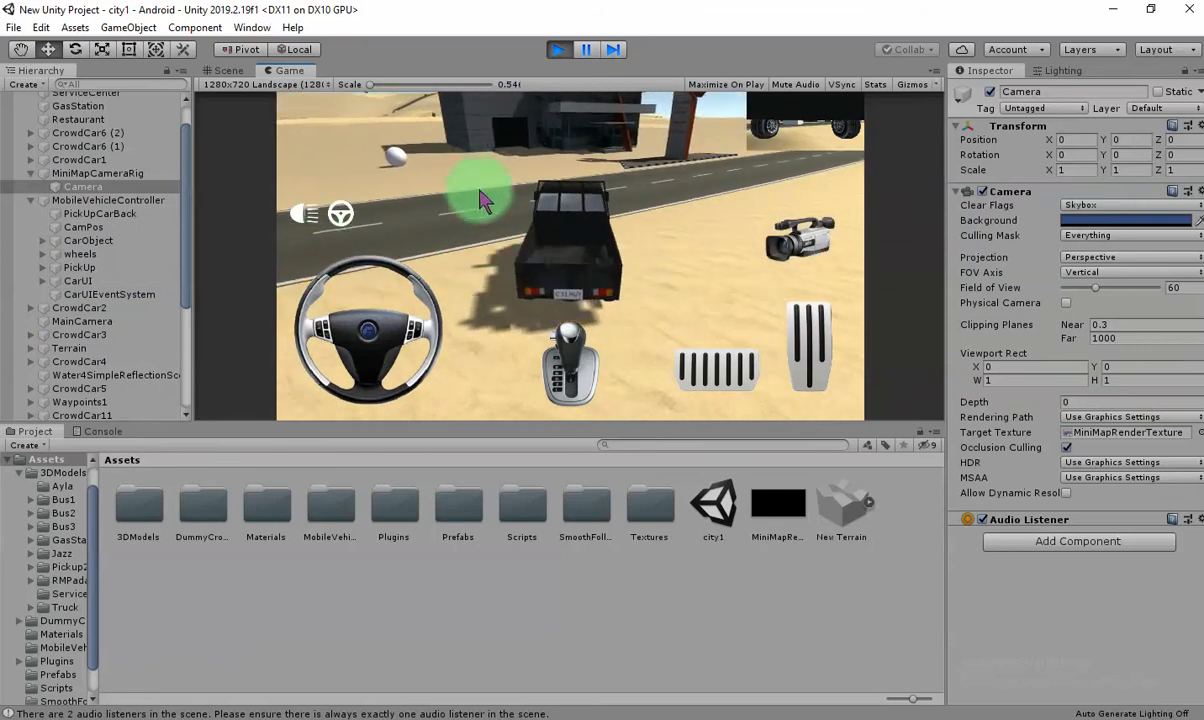
key("Up")
key("Left")
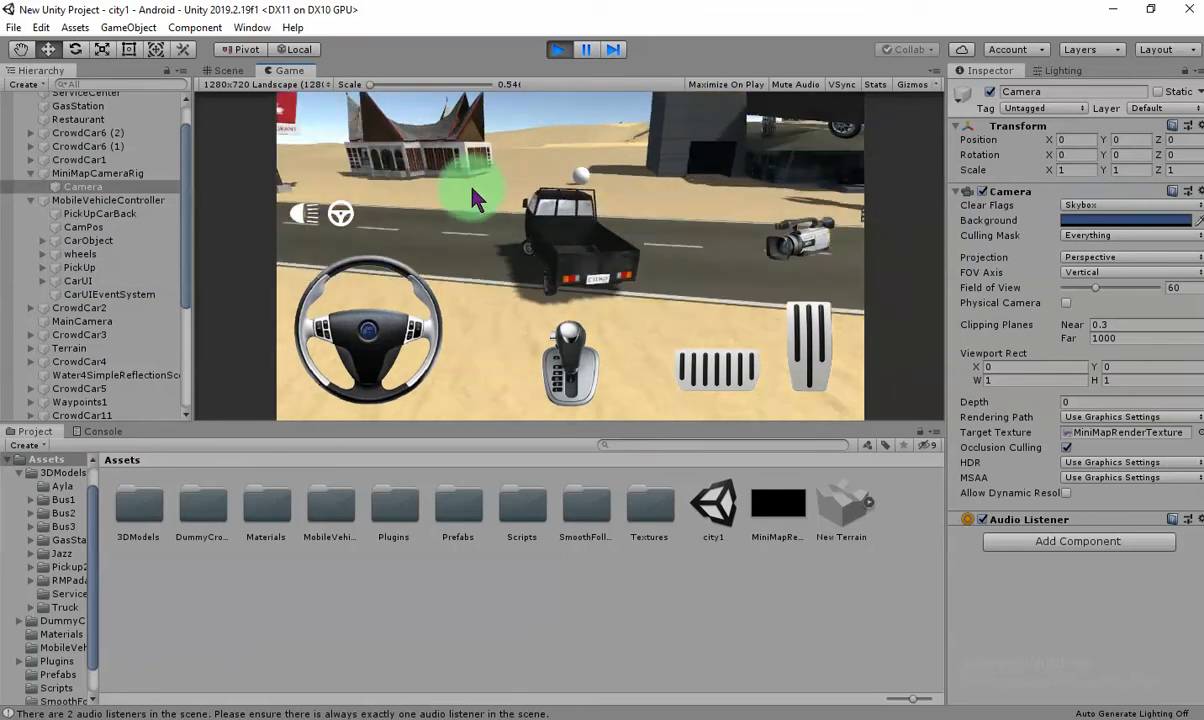
Inspect MiniMapCameraRig and its child Camera in the Scene view during play mode, then stop playing.
left_click(228, 70)
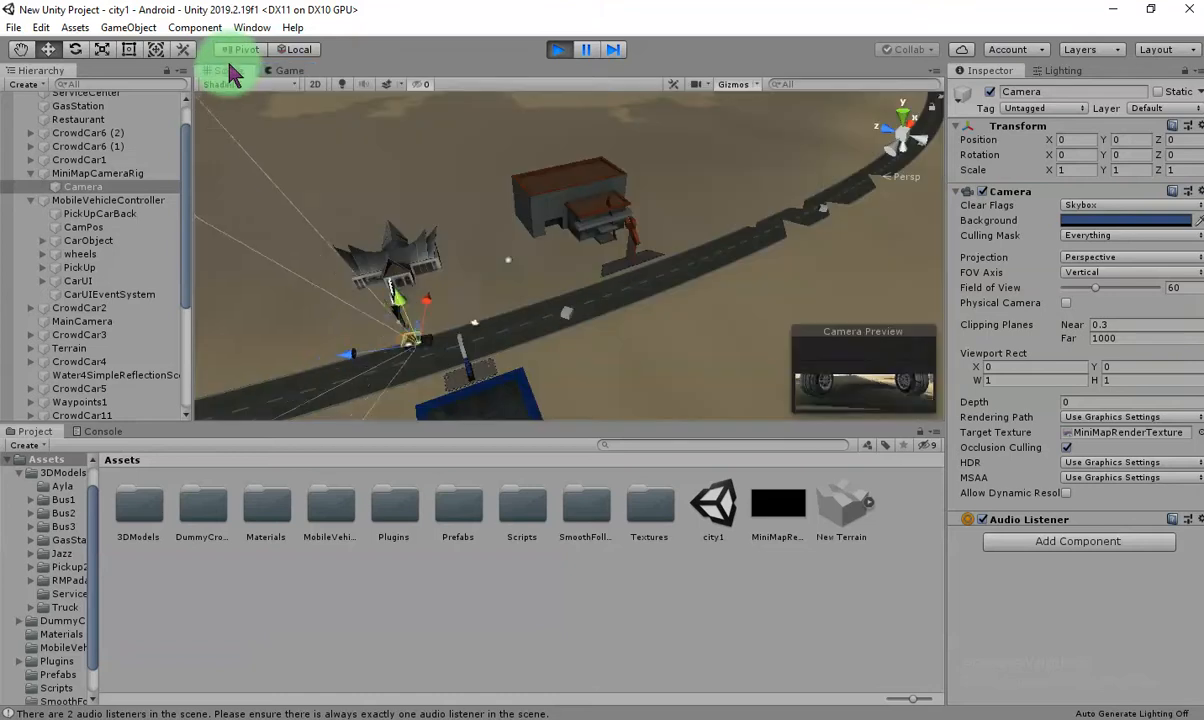
left_click(108, 173)
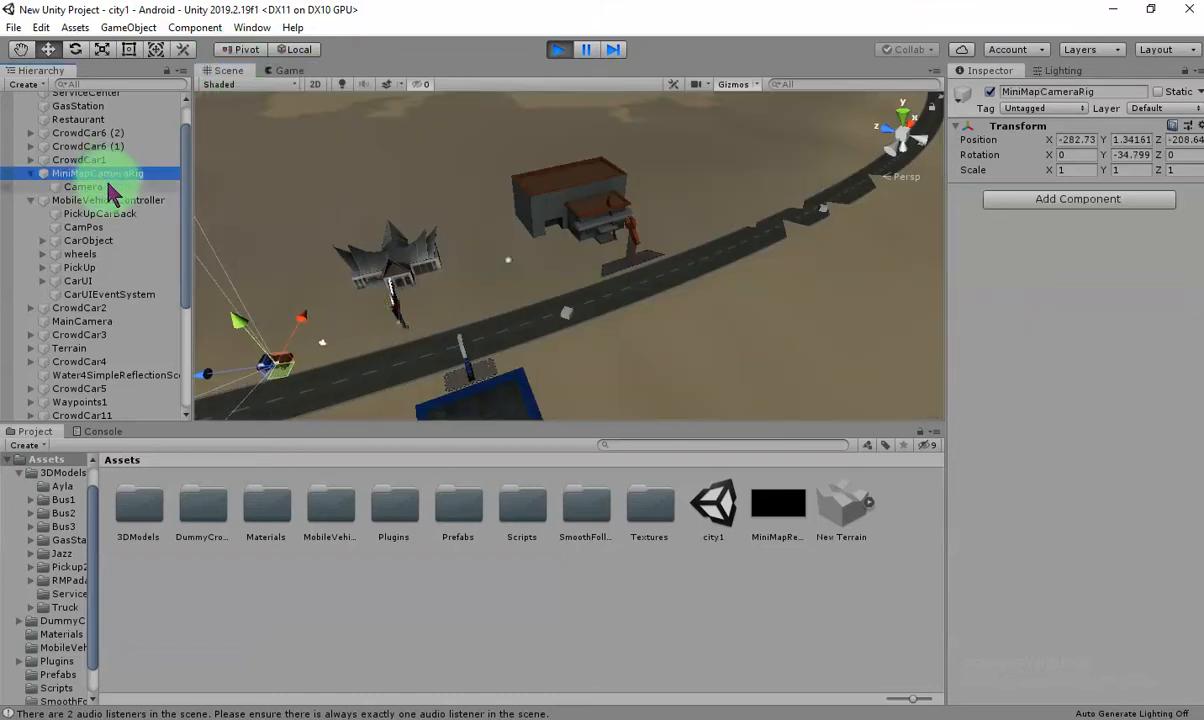
left_click(95, 187)
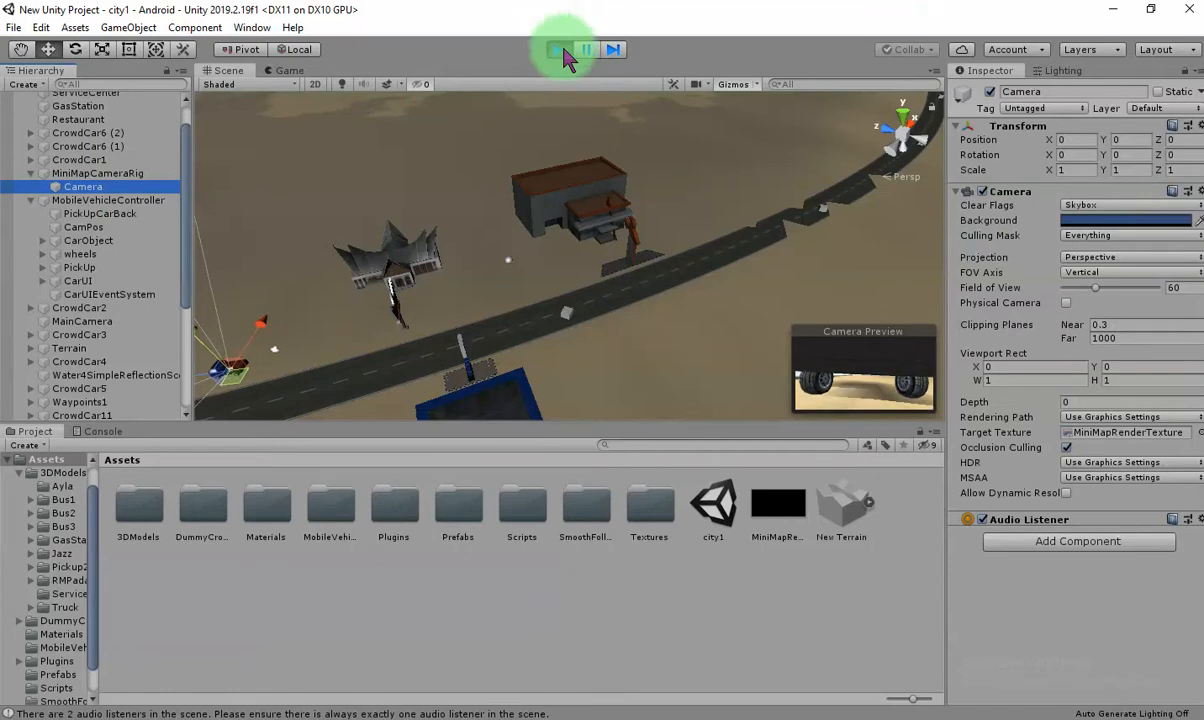
left_click(558, 49)
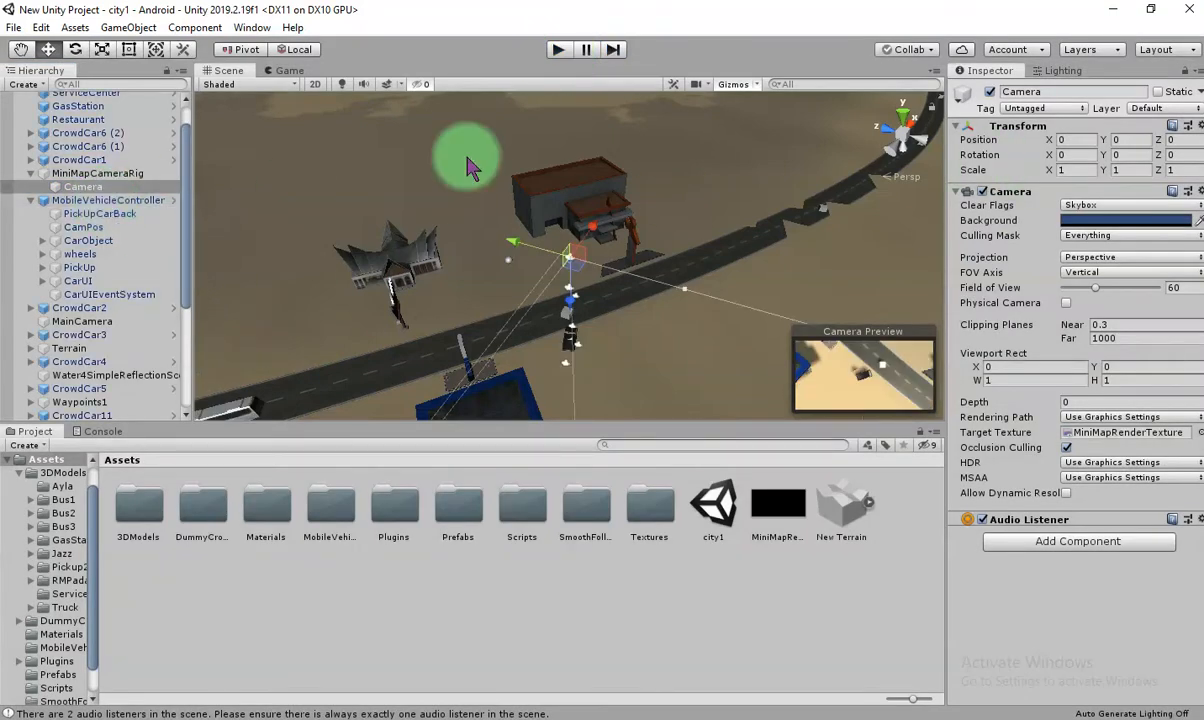
Examine MiniMapCameraRig's rotation and its child Camera's view over the vehicle in edit mode.
left_click(128, 174)
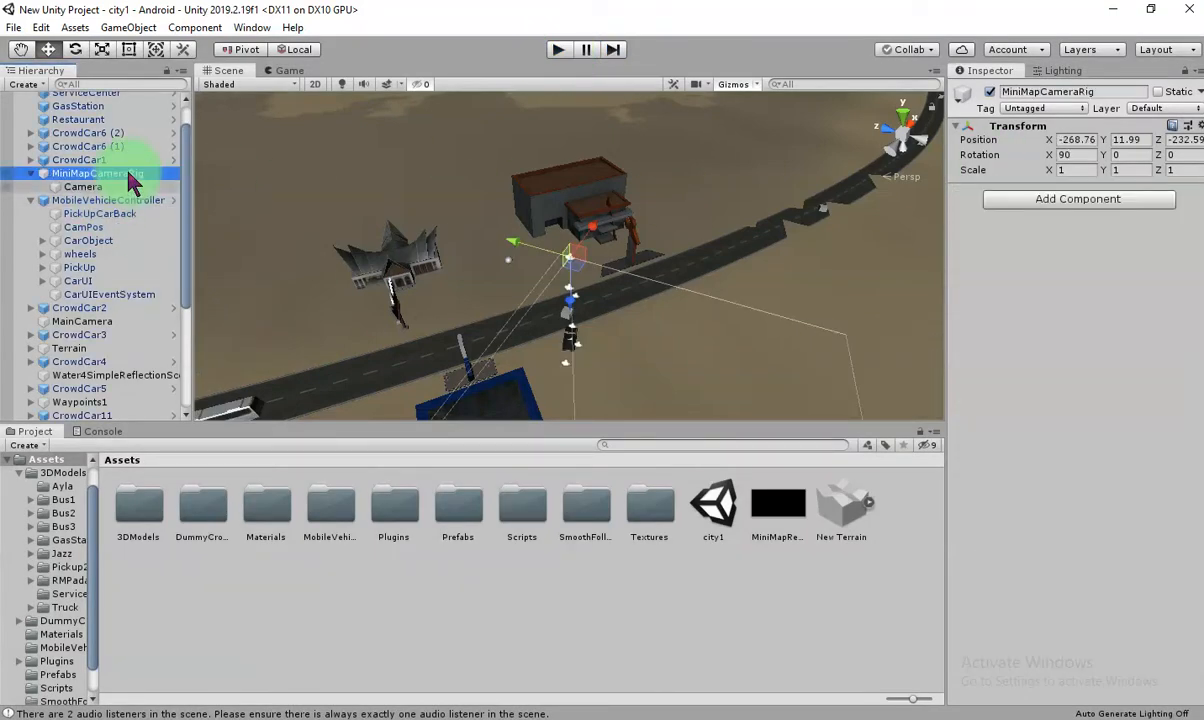
left_click(1048, 156)
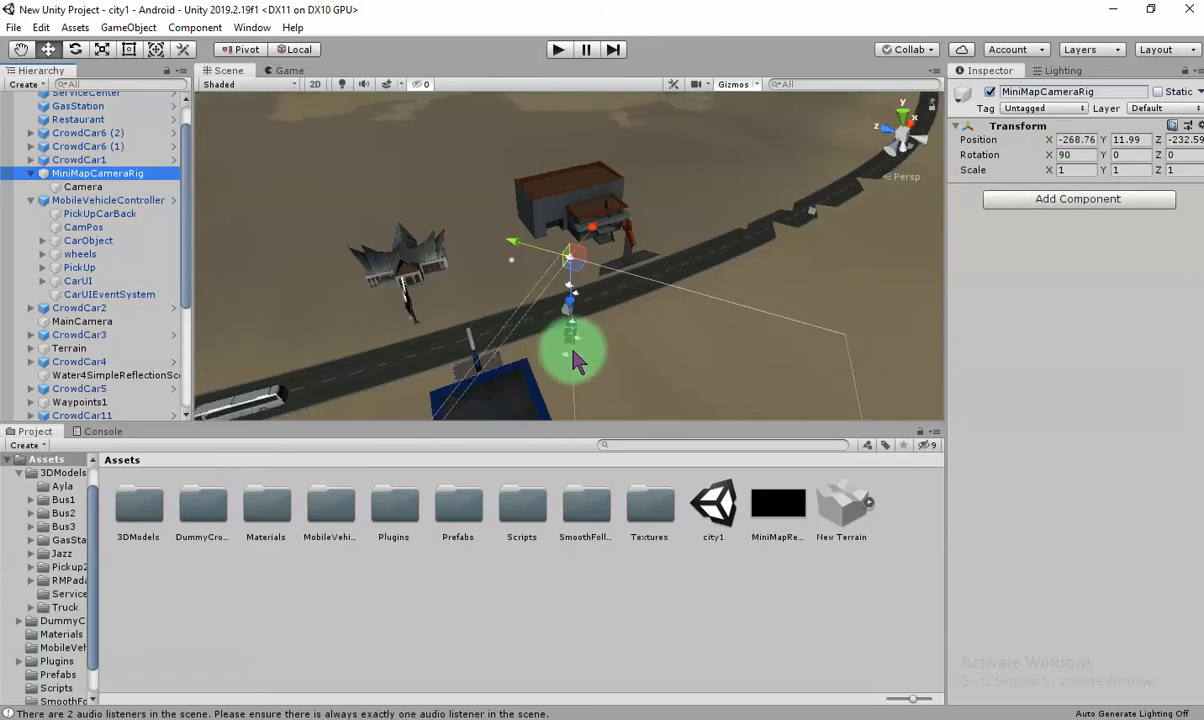
left_click_drag(570, 349, 769, 306, "alt")
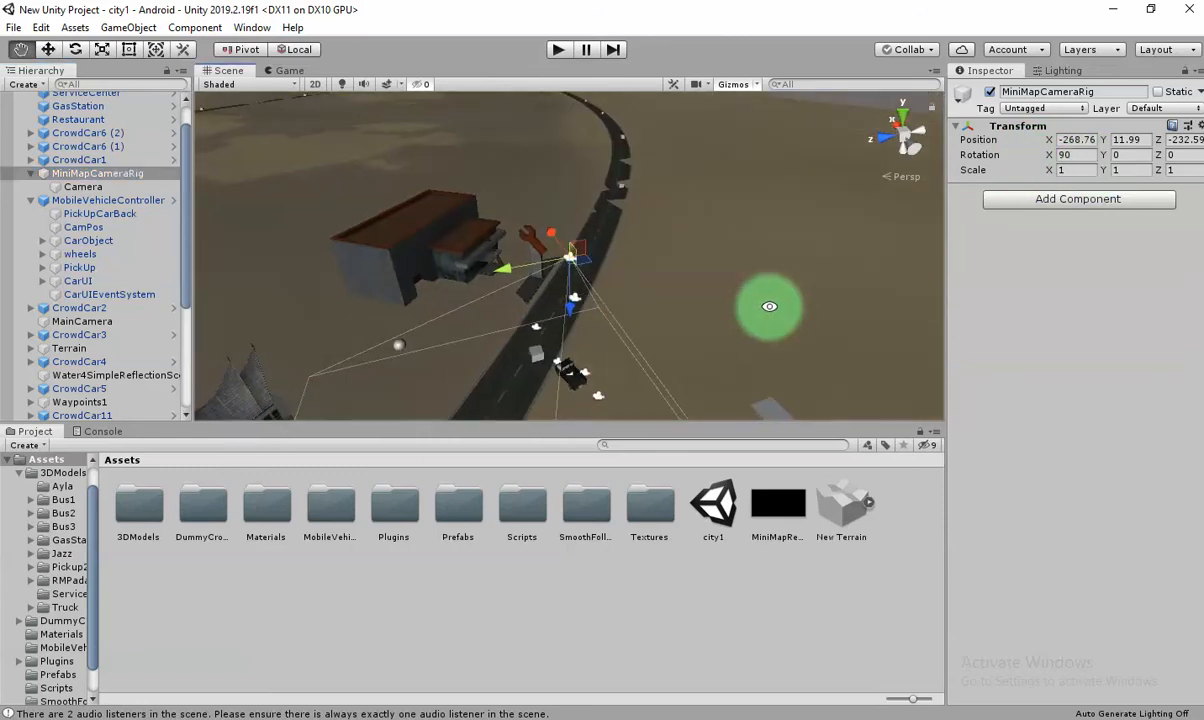
left_click(96, 188)
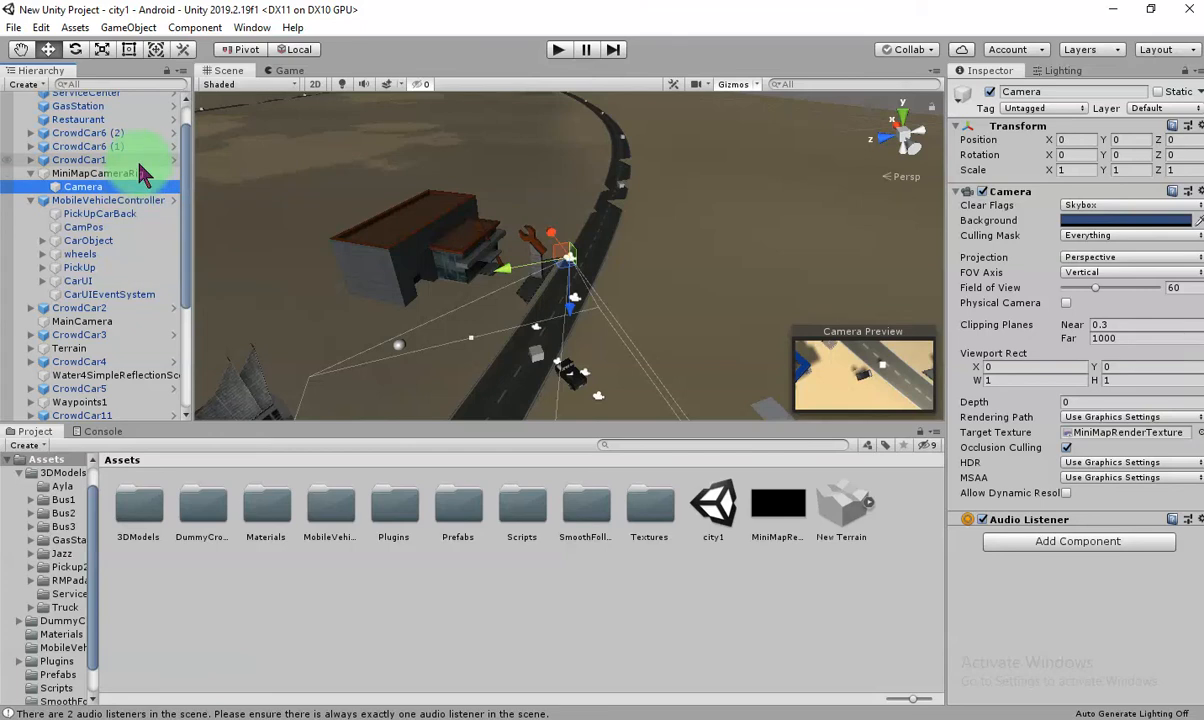
Run play mode and examine up close in the Scene view where MiniMapCameraRig sits relative to the vehicle.
left_click(558, 52)
left_click(718, 294)
left_click(648, 220)
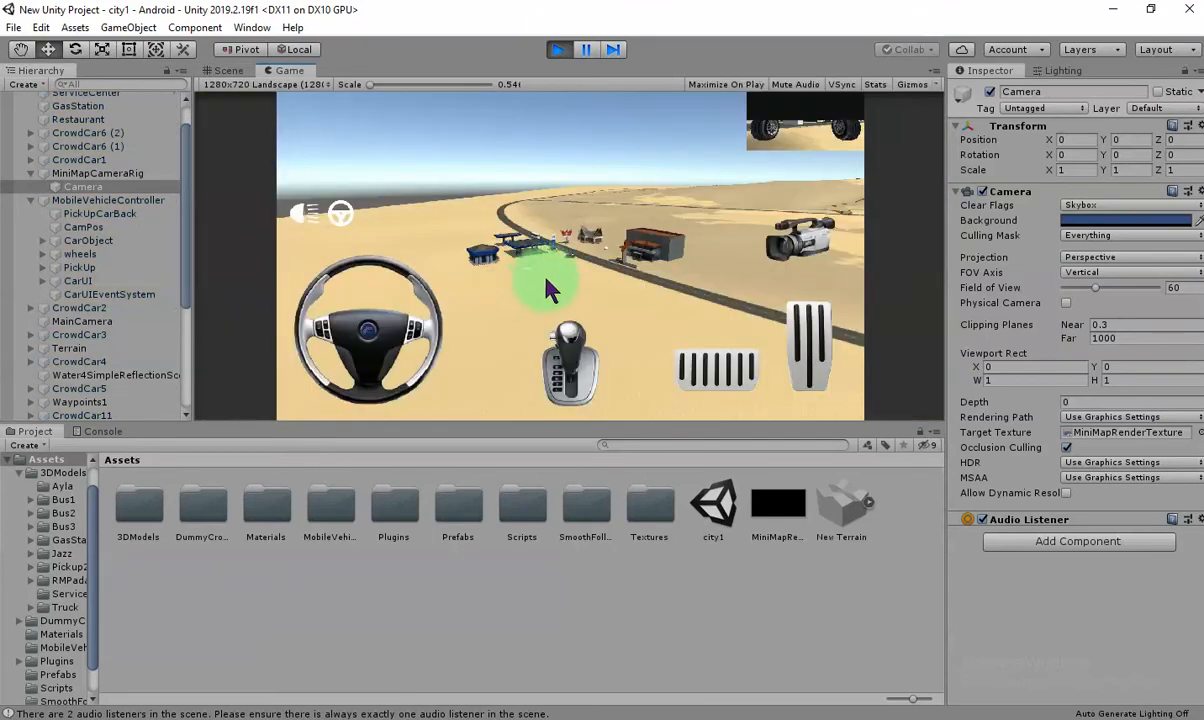
left_click(230, 71)
left_click(100, 174)
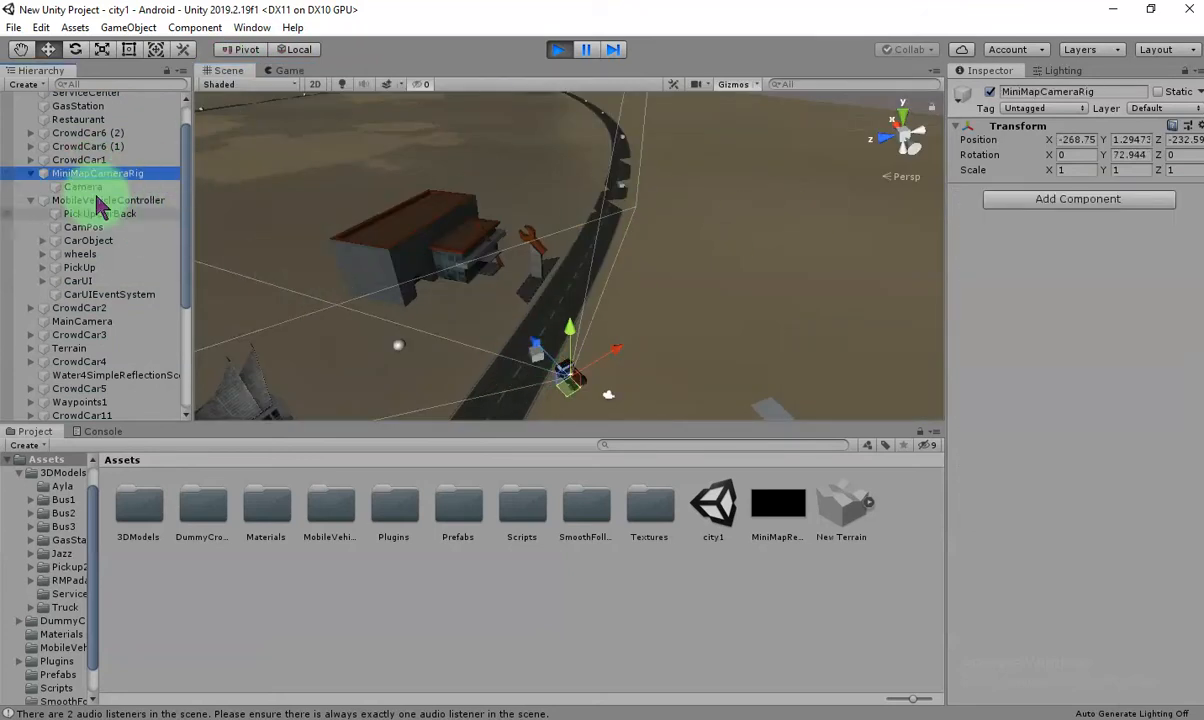
key("f")
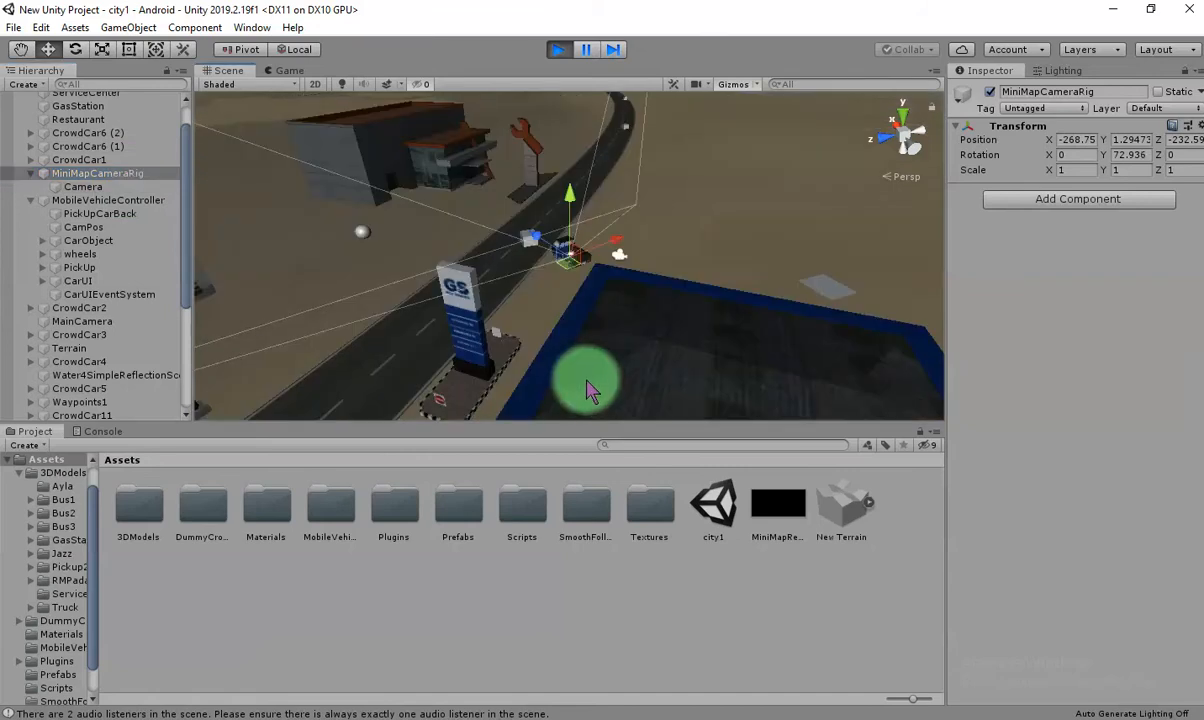
left_click_drag(551, 300, 645, 344, "alt")
scroll(593, 287, "up", 4)
scroll(600, 298, "up", 8)
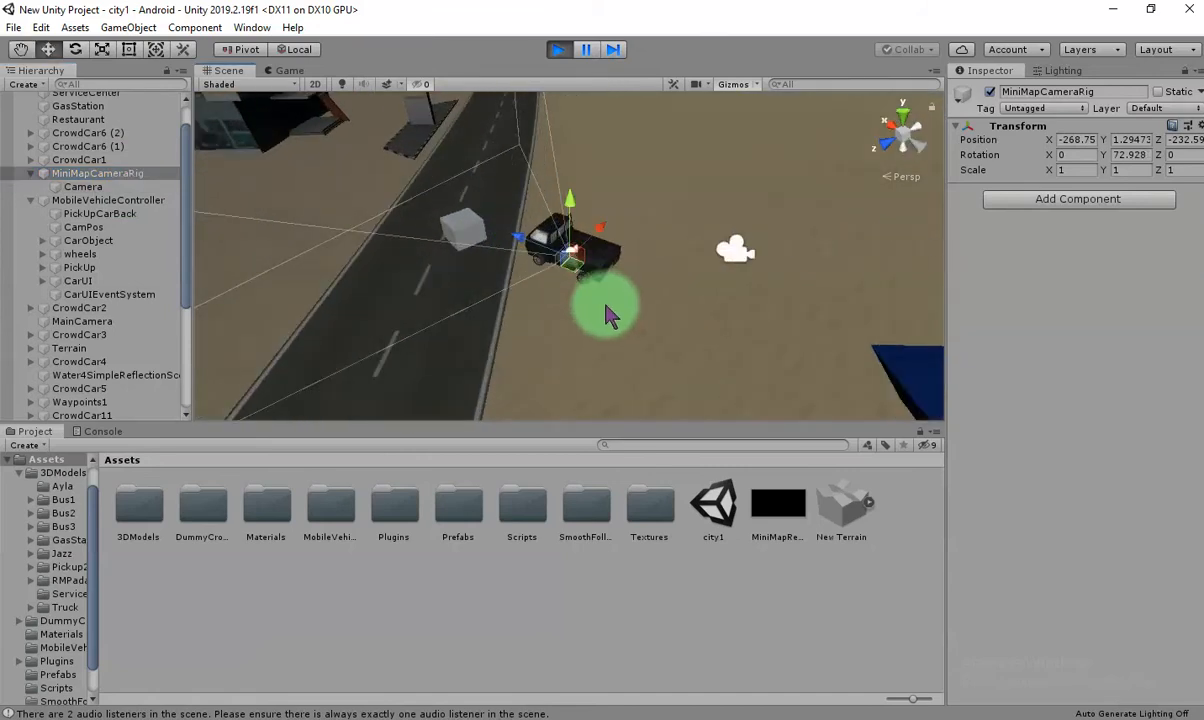
Try raising Offset Y in MobileVehicleController's Stick With It component during play mode and check MiniMapCameraRig's position.
left_click(100, 200)
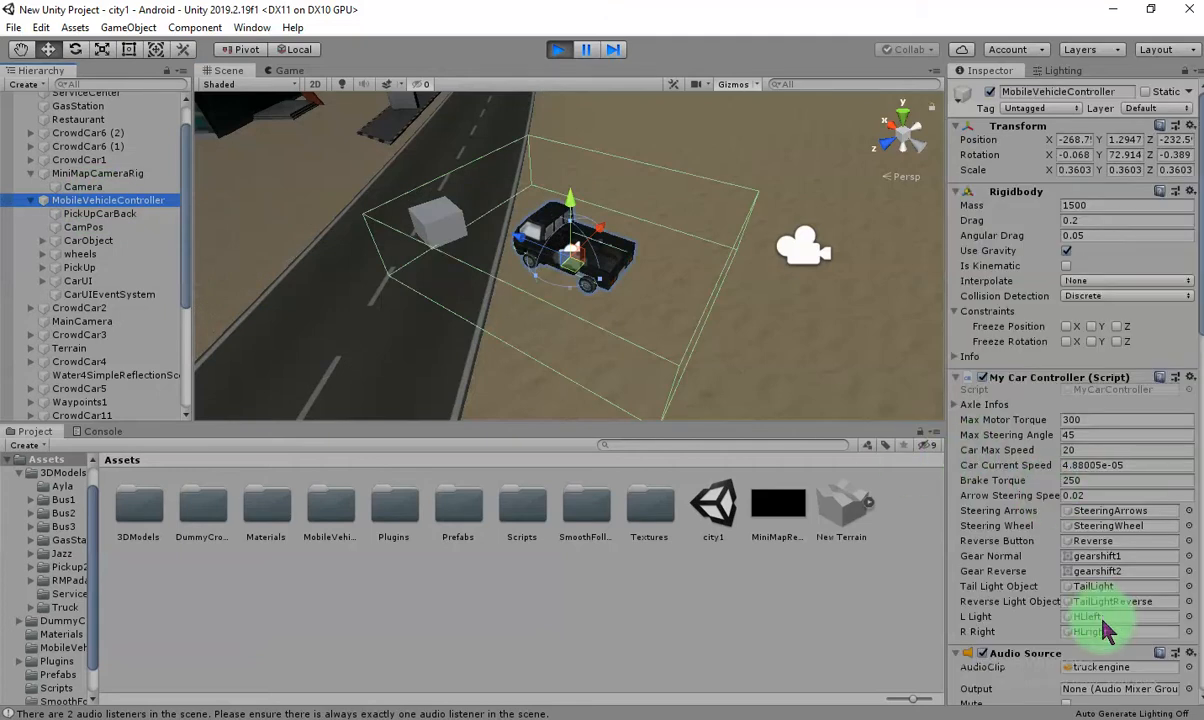
scroll(1035, 640, "down", 10)
scroll(1025, 612, "down", 5)
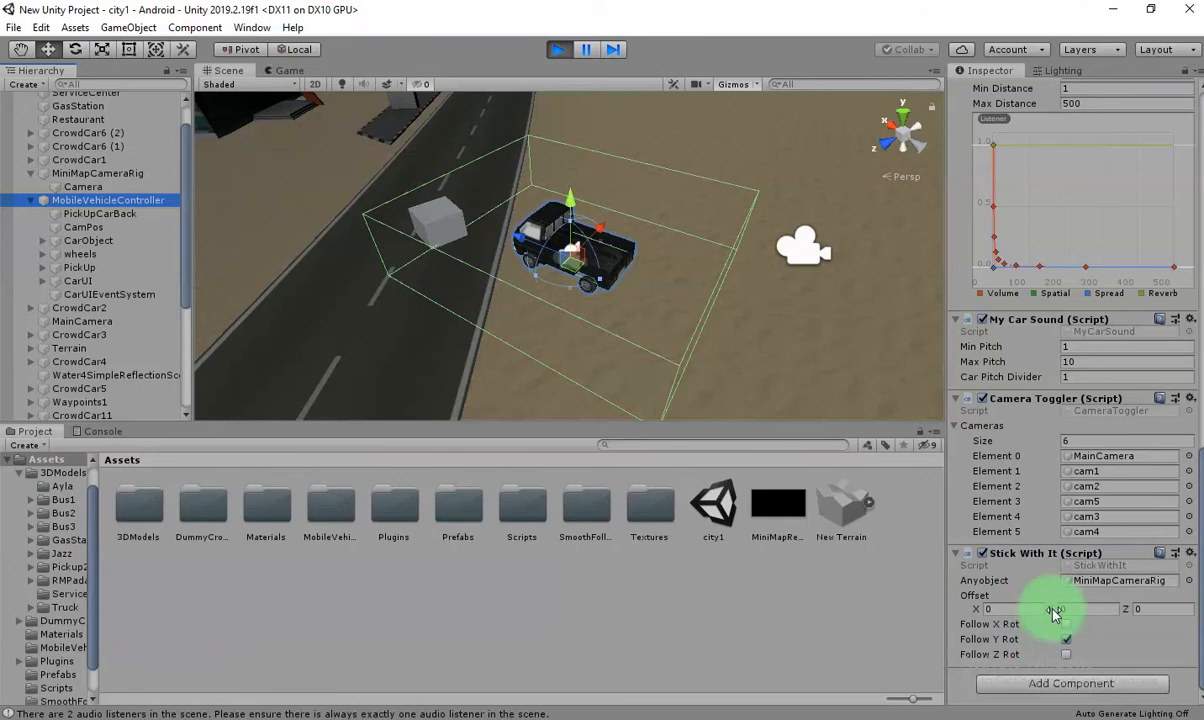
left_click_drag(1054, 612, 1115, 610)
left_click_drag(25, 618, 463, 295)
left_click(105, 174)
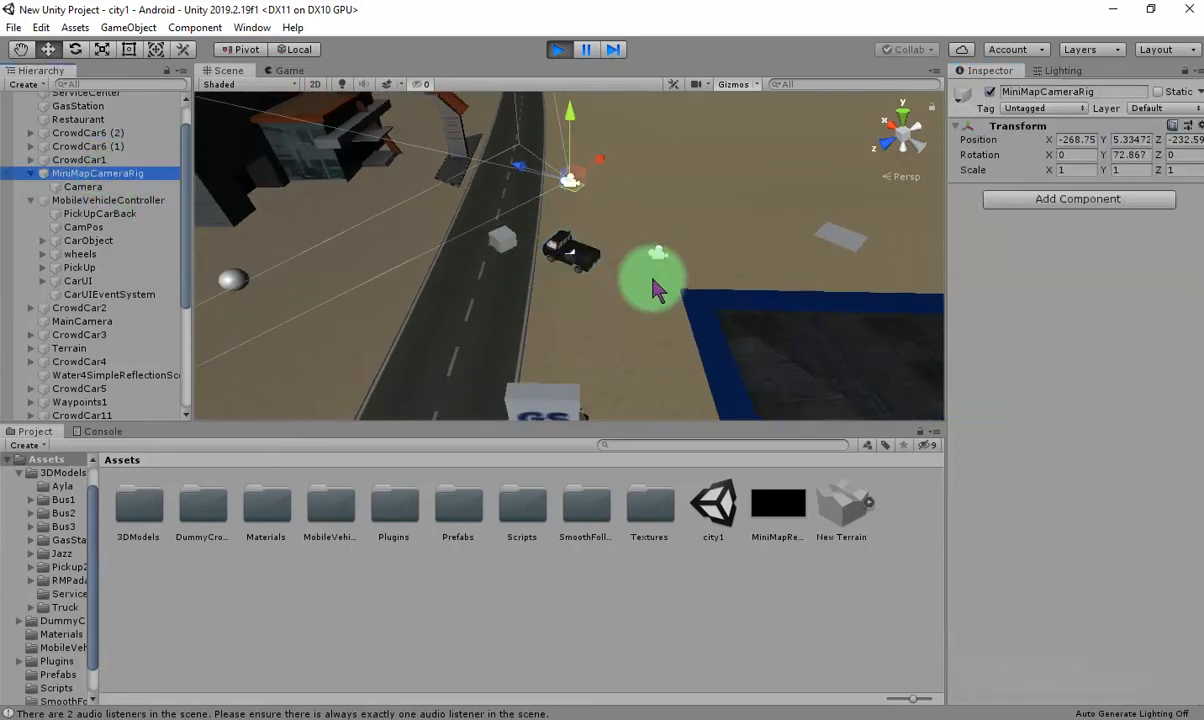
Set the Stick With It Offset Y to 5, check the minimap in play mode, and apply the same offset in edit mode.
left_click(105, 203)
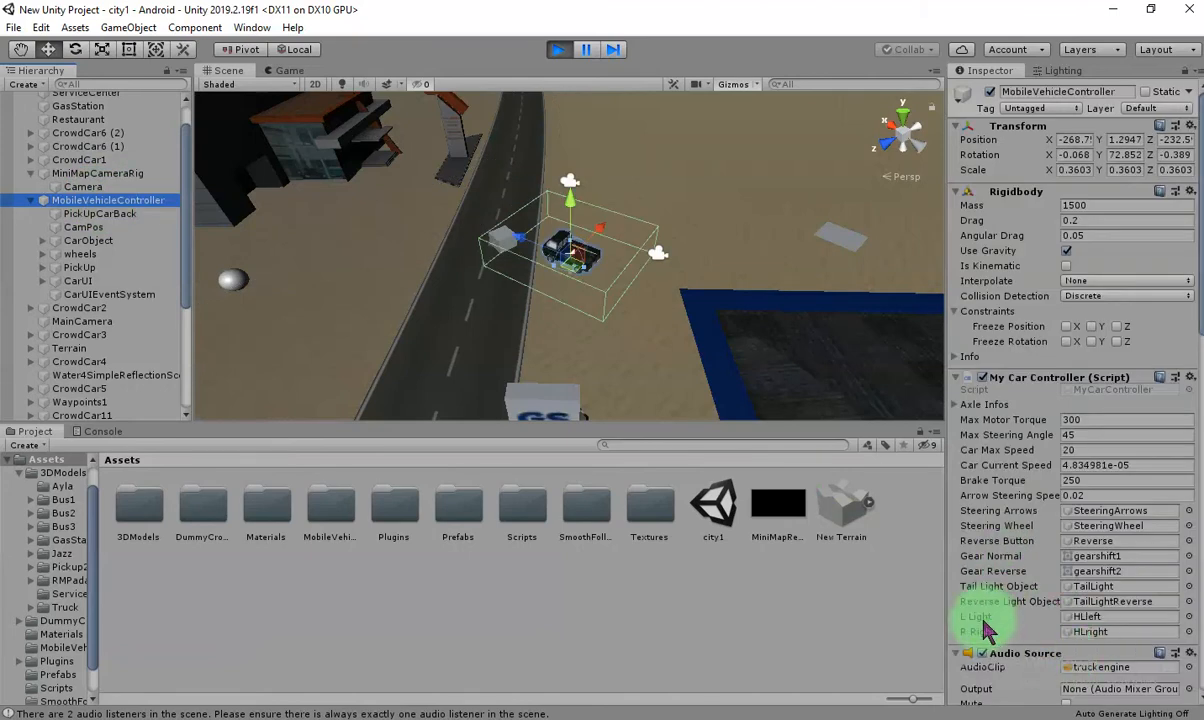
scroll(1048, 650, "down", 10)
left_click(1088, 609)
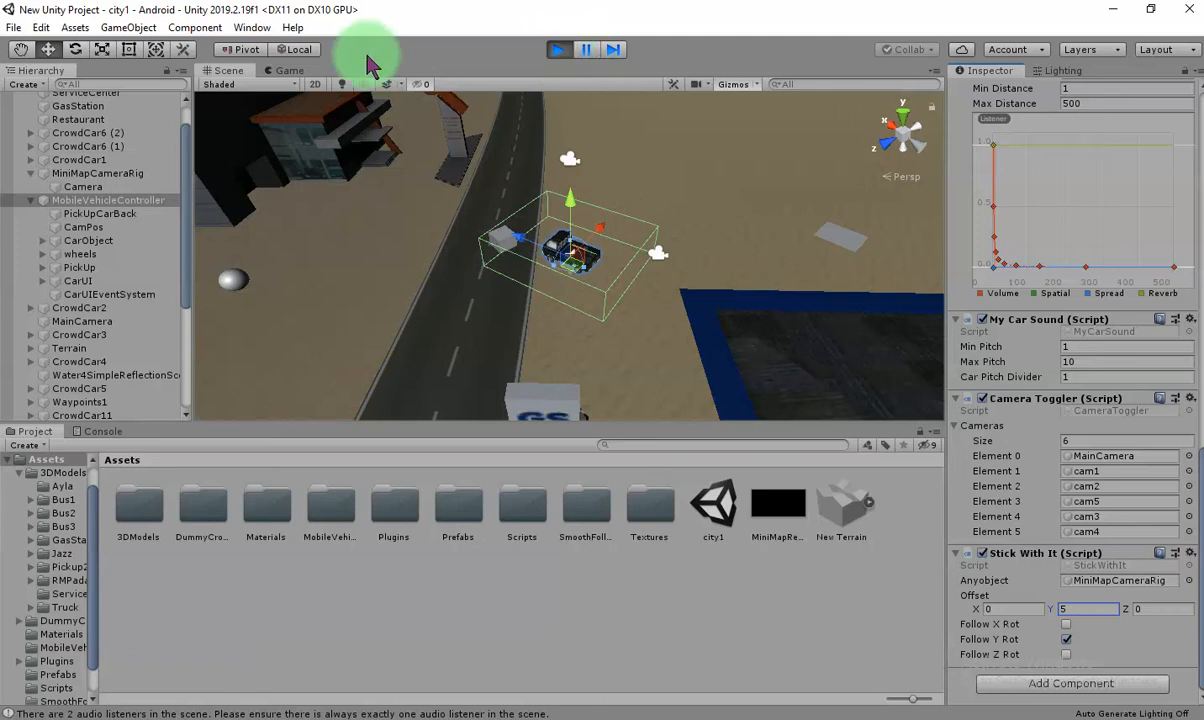
left_click(286, 71)
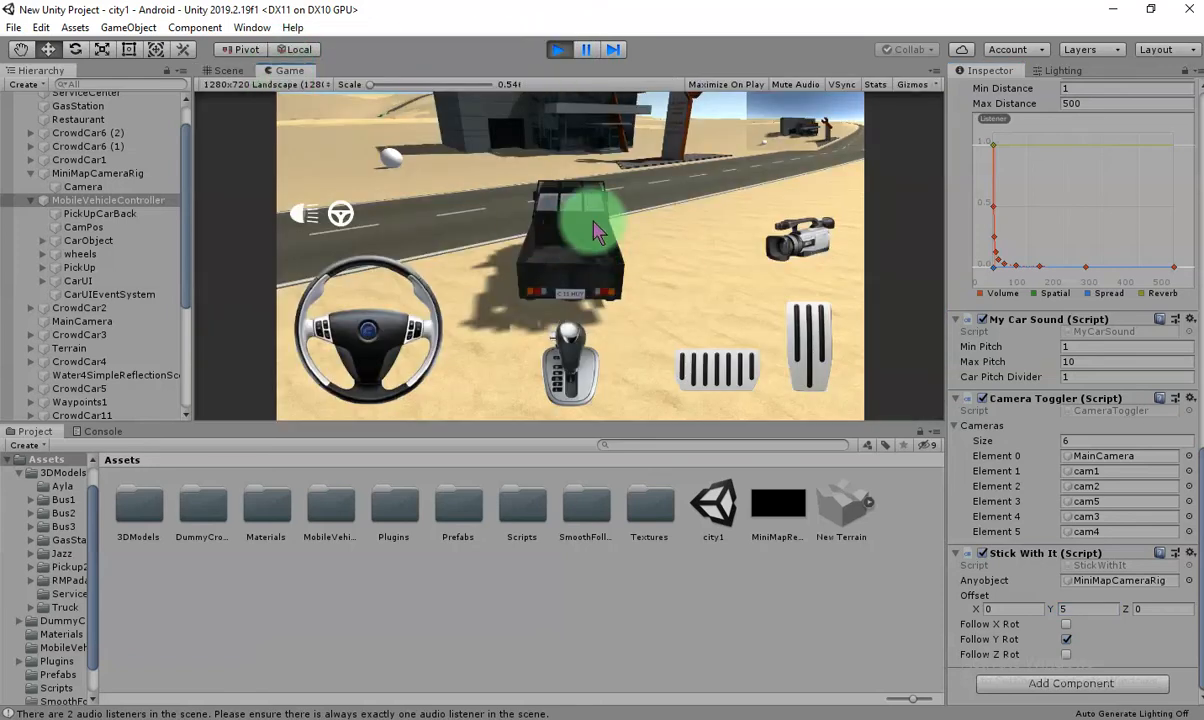
left_click(557, 51)
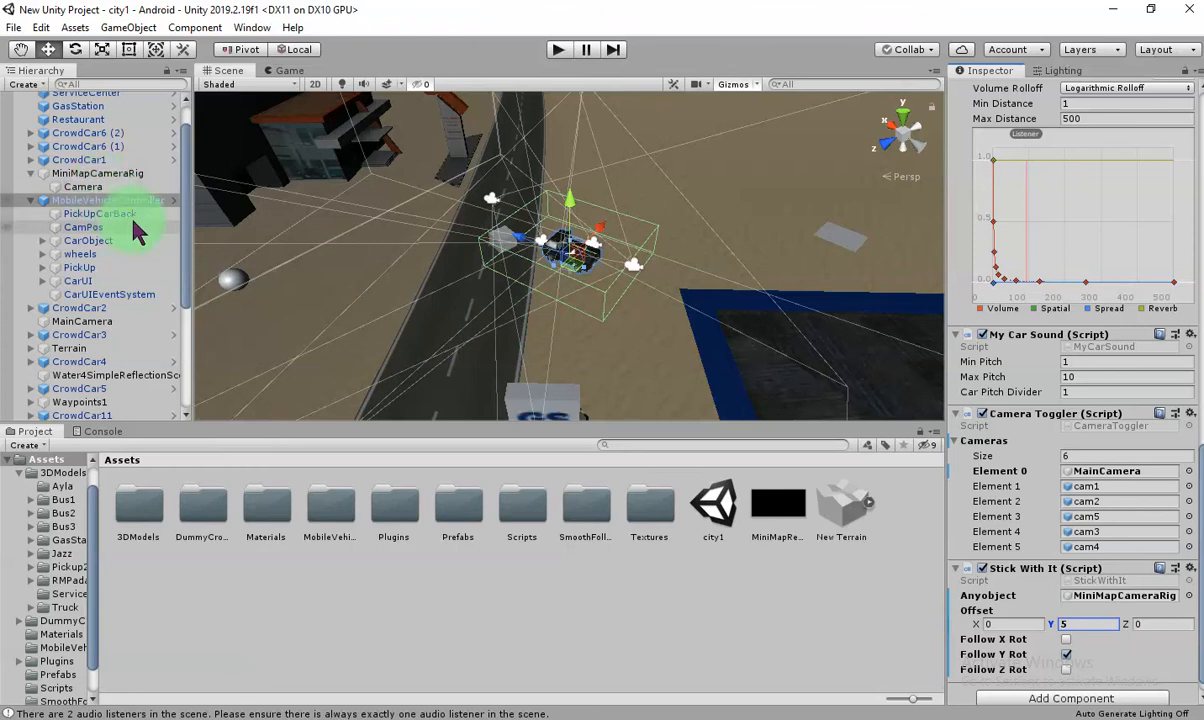
Set MiniMapCameraRig's X rotation to 0 and rotate its child Camera to 90 on X, facing straight down.
left_click(45, 175)
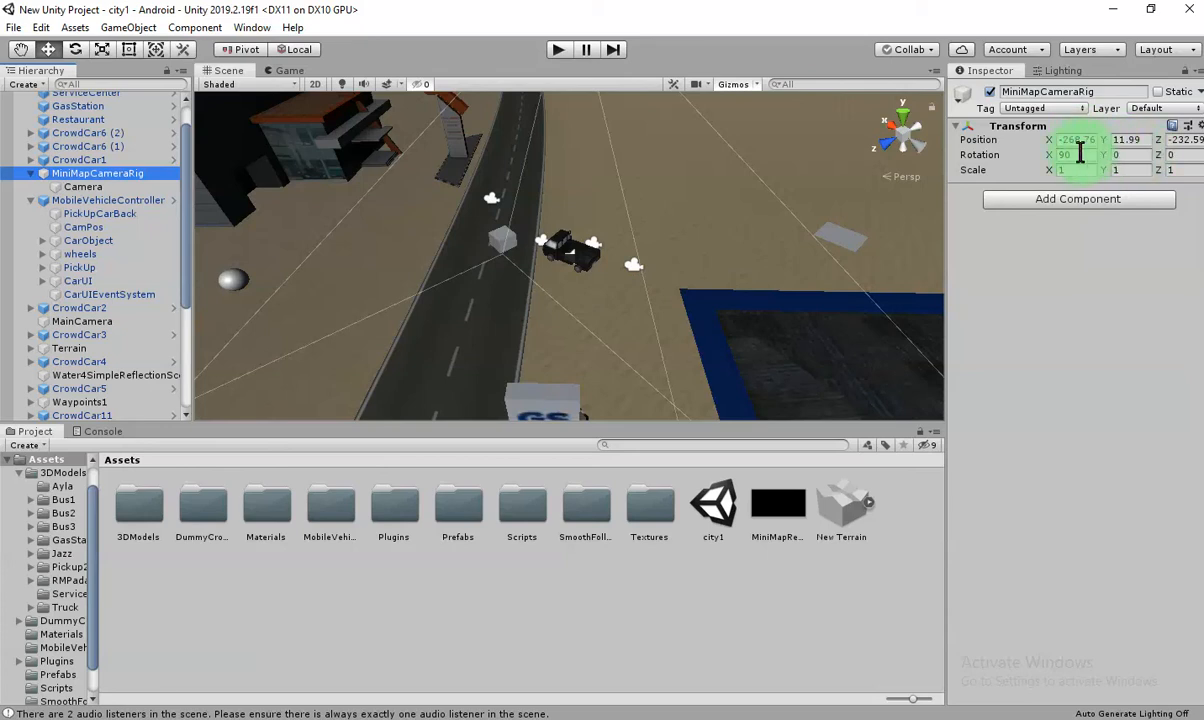
type("0")
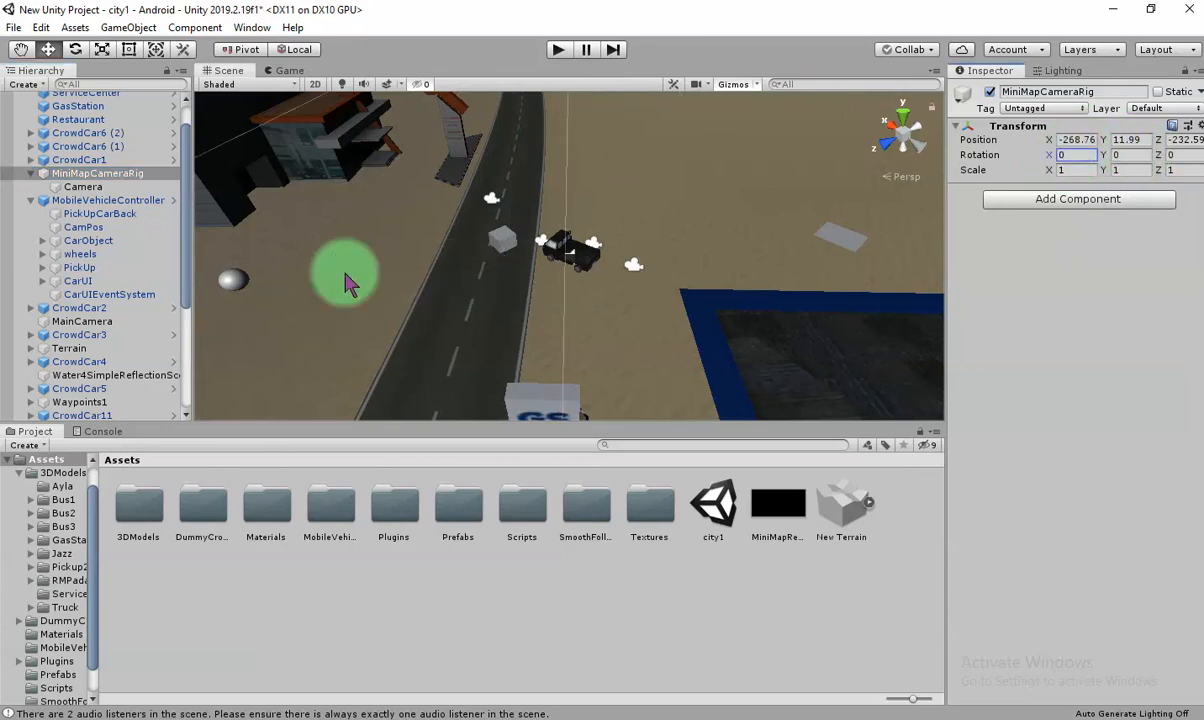
left_click(84, 187)
key("f")
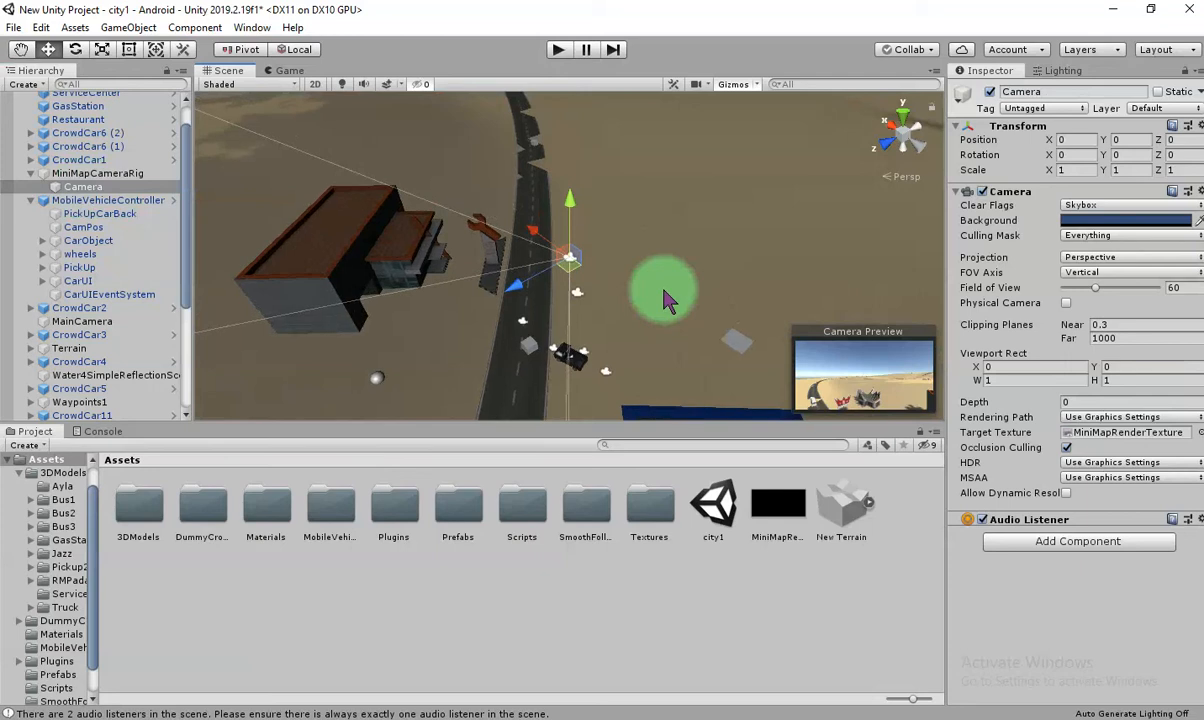
left_click_drag(590, 311, 558, 331, "alt")
left_click(75, 50)
left_click_drag(612, 230, 415, 122)
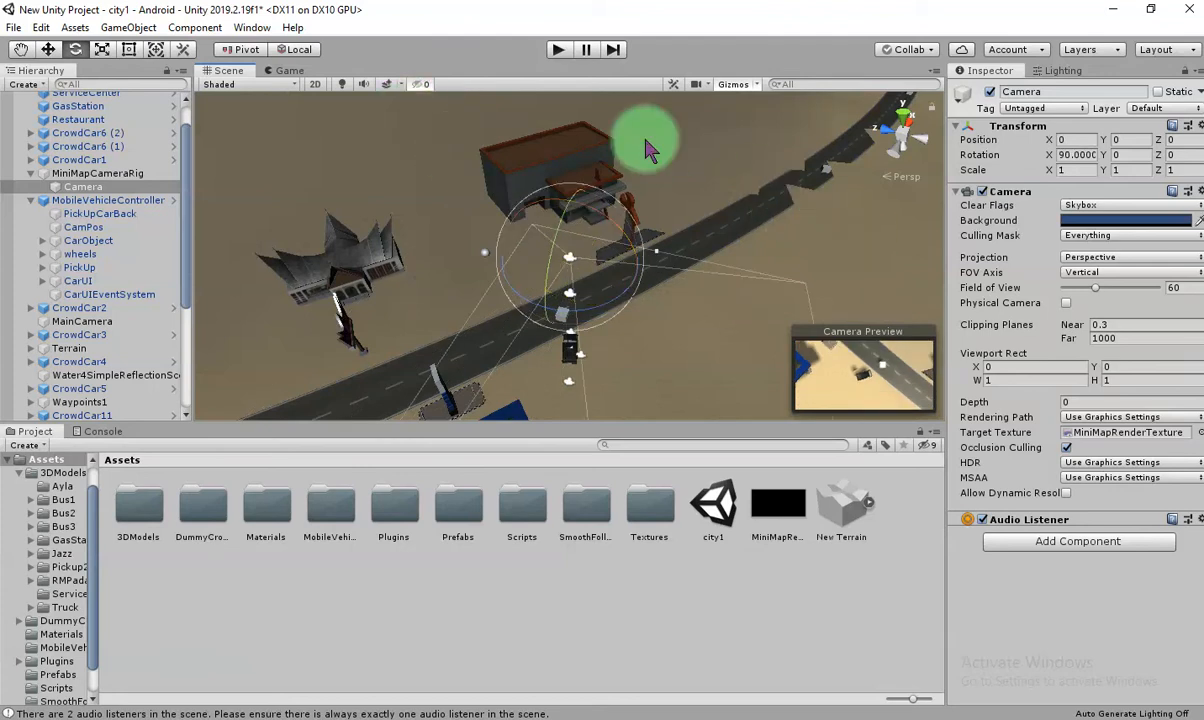
Run play mode, check the minimap in the Game view, and set the minimap Camera's projection to Orthographic.
left_click(557, 52)
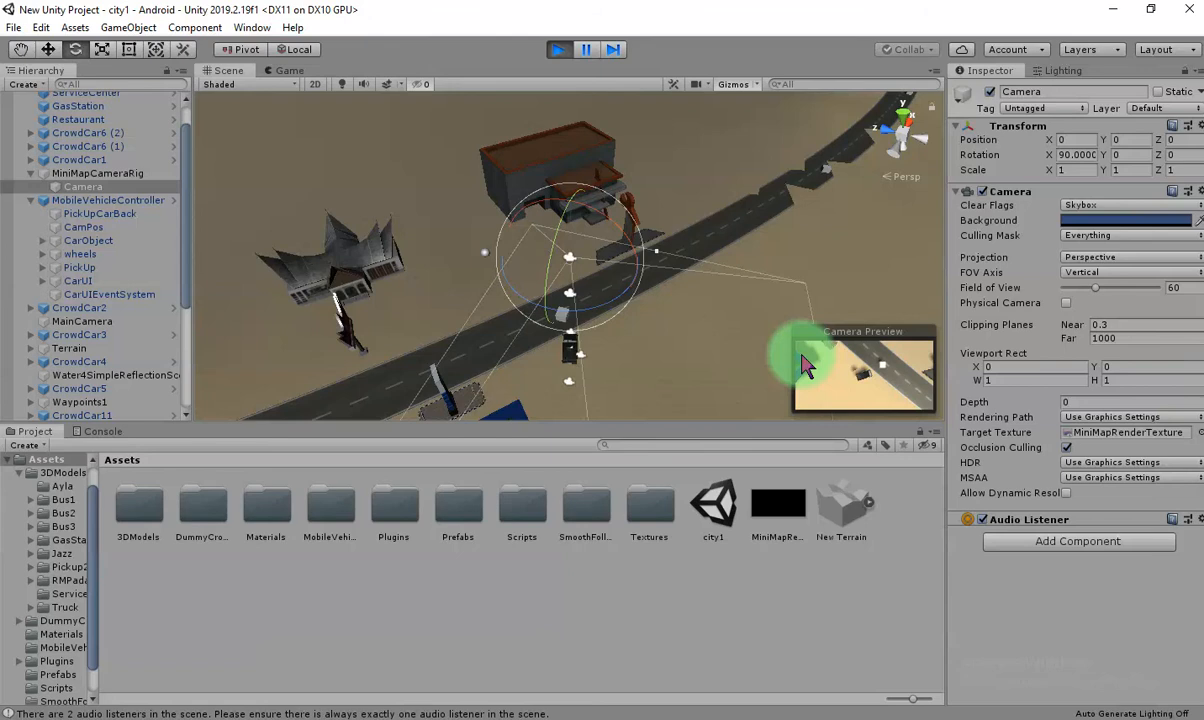
left_click_drag(806, 367, 605, 268)
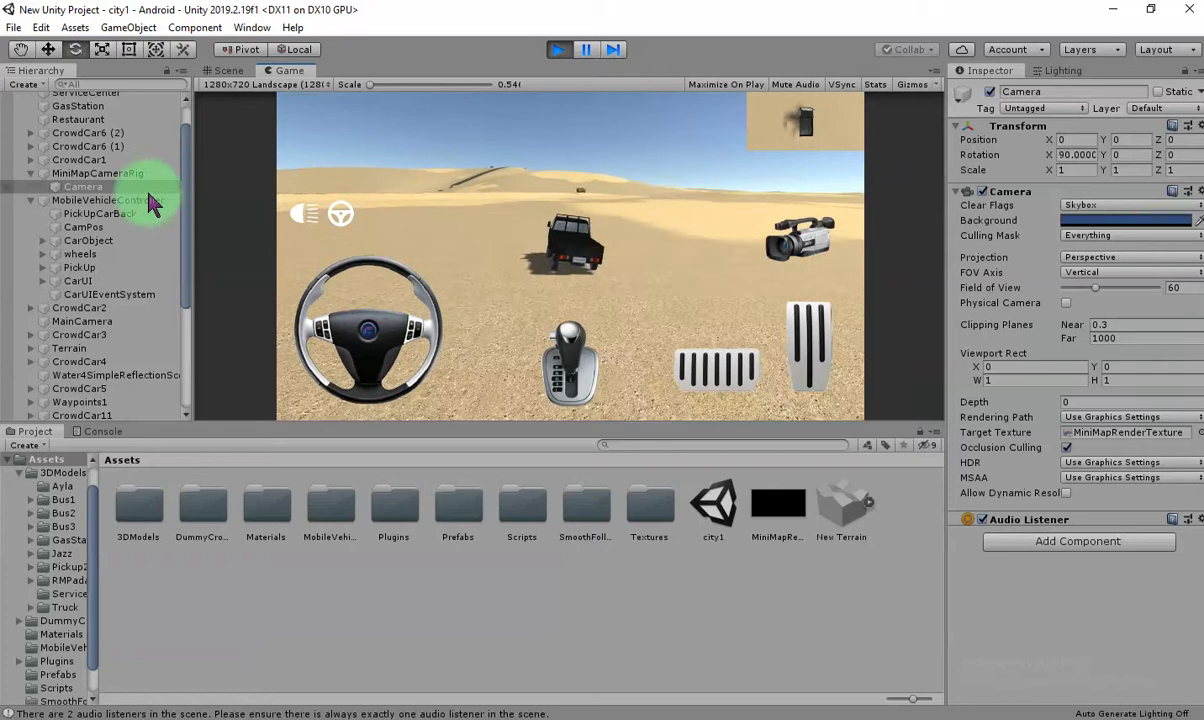
left_click(82, 187)
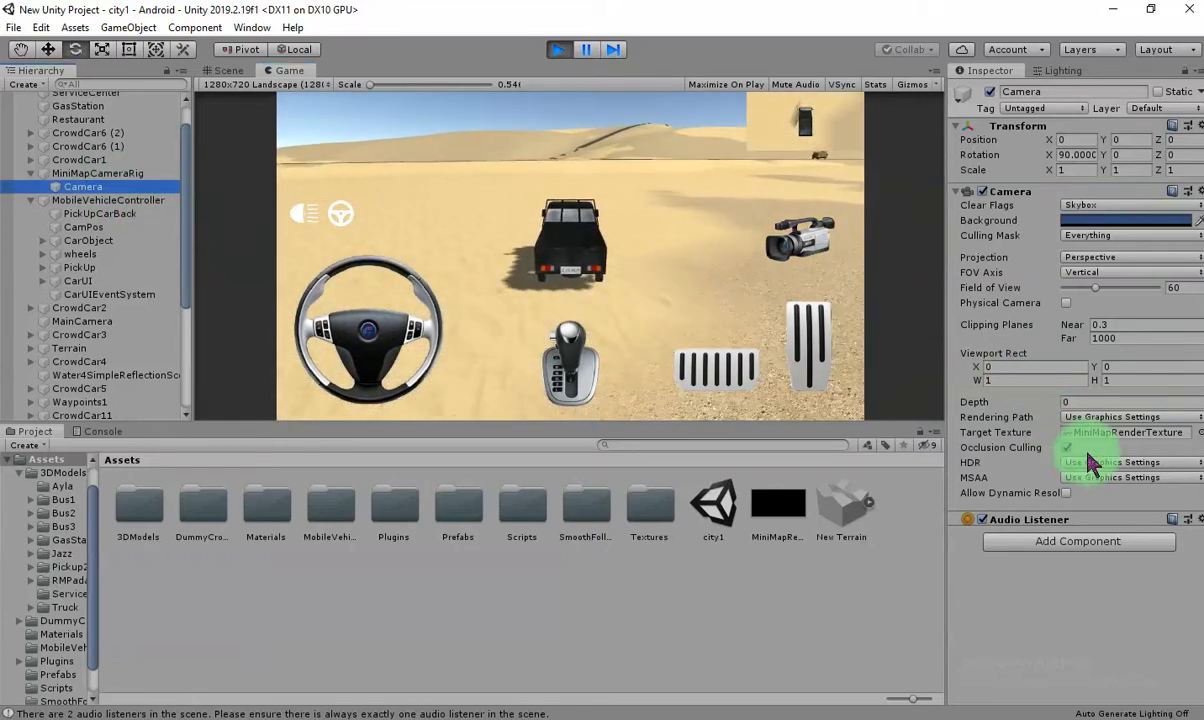
left_click(1097, 260)
left_click(1110, 296)
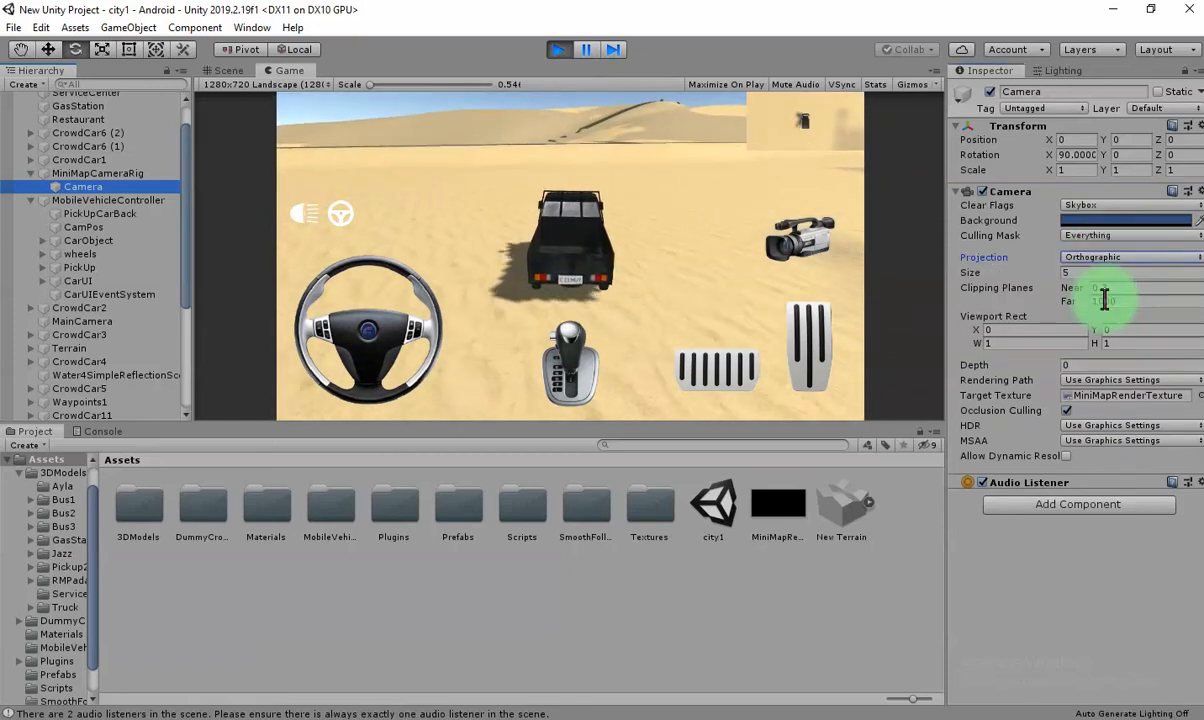
Set the minimap Camera's orthographic size to 50 and drive the vehicle to check the map coverage.
left_click_drag(1013, 278, 590, 357)
left_click_drag(445, 358, 555, 220)
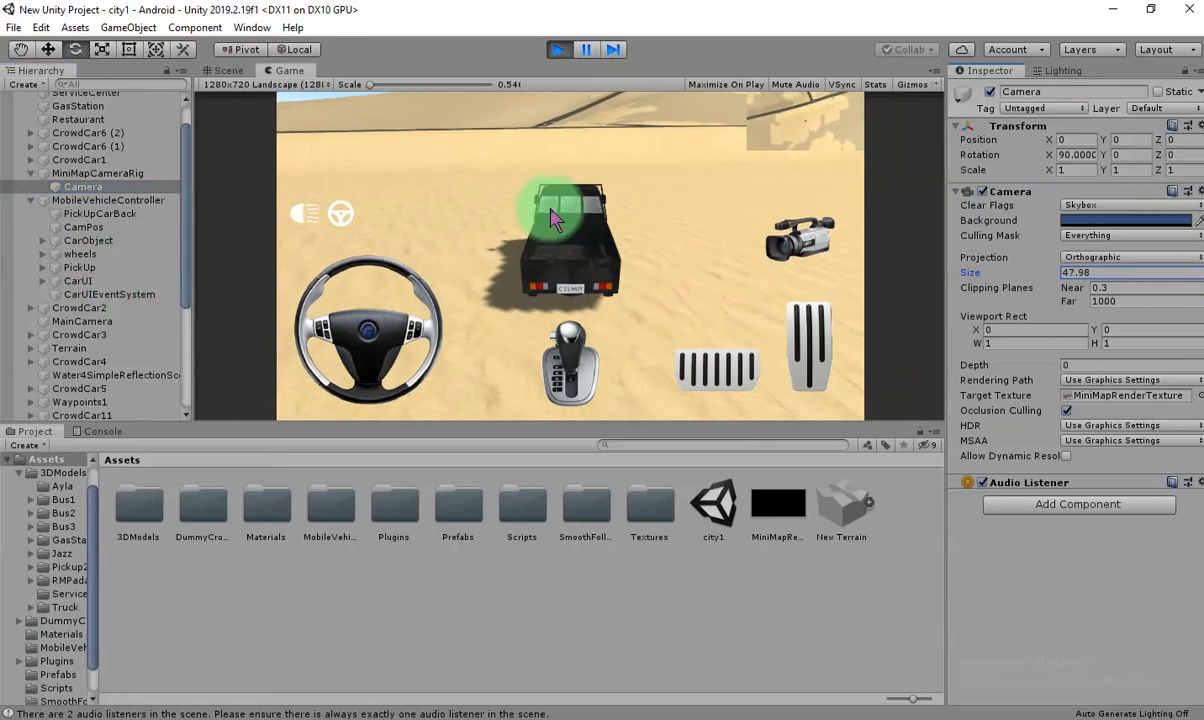
left_click_drag(650, 260, 1122, 285)
type("50")
left_click(763, 282)
left_click_drag(905, 250, 627, 220)
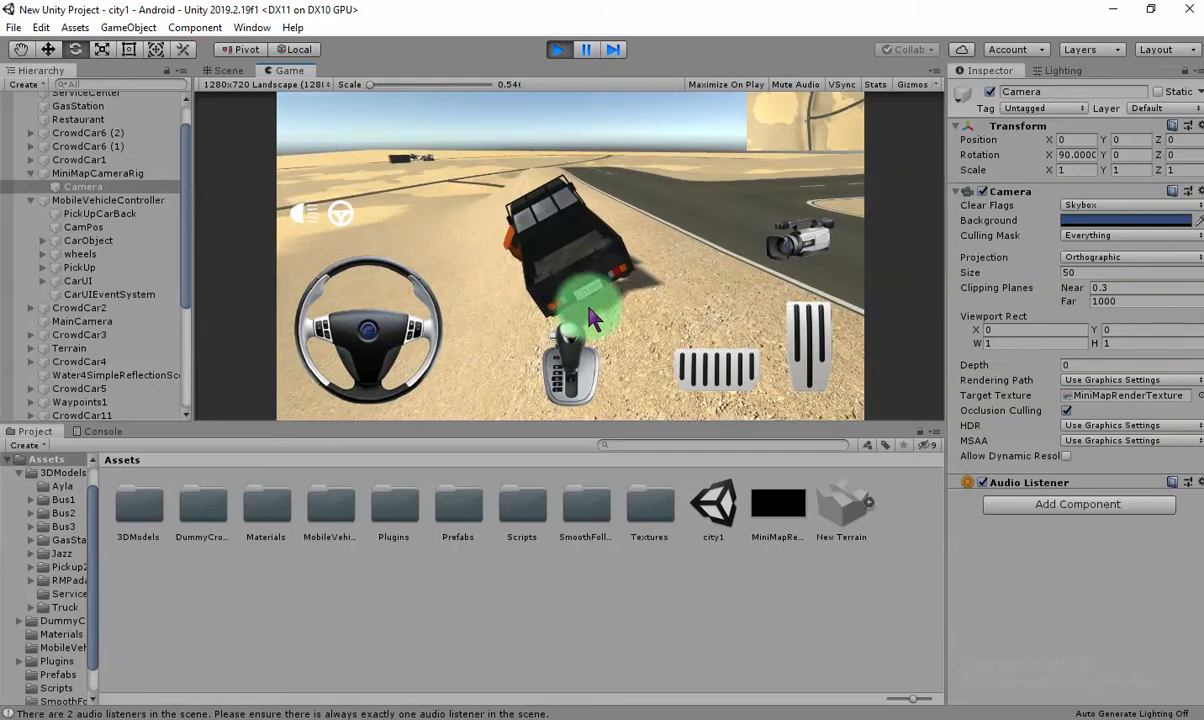
left_click(578, 382)
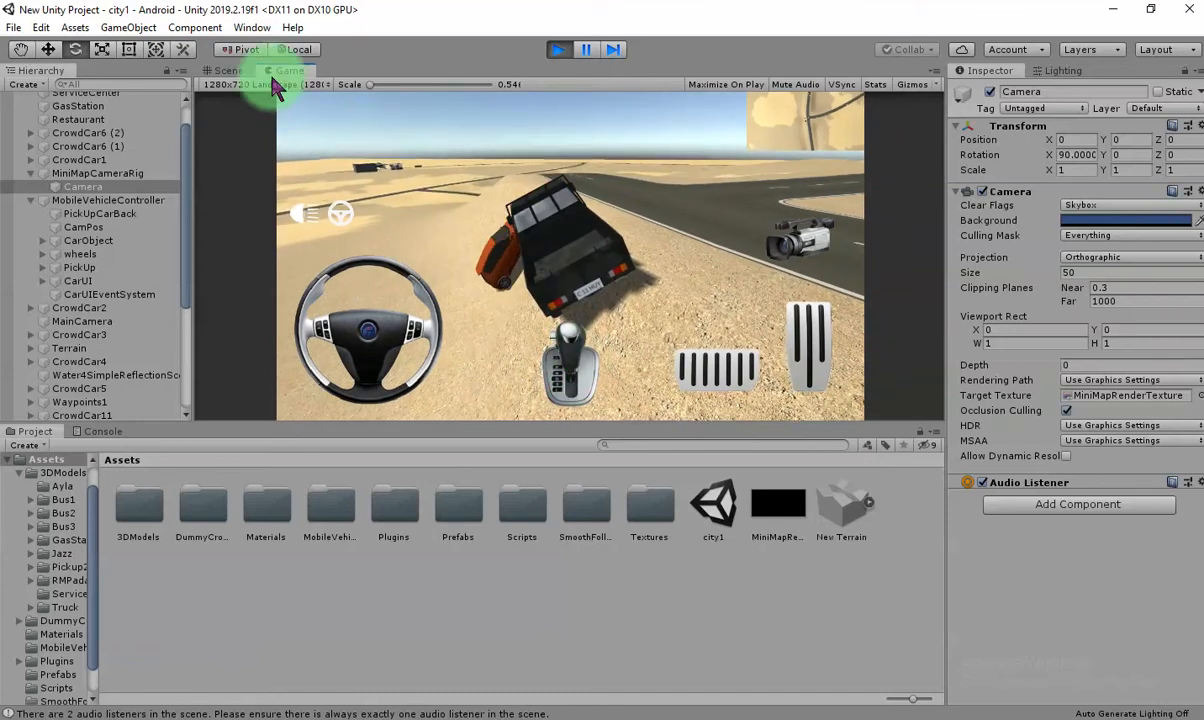
Locate the stuck vehicle in the Scene view by framing its CarObject.
left_click(226, 70)
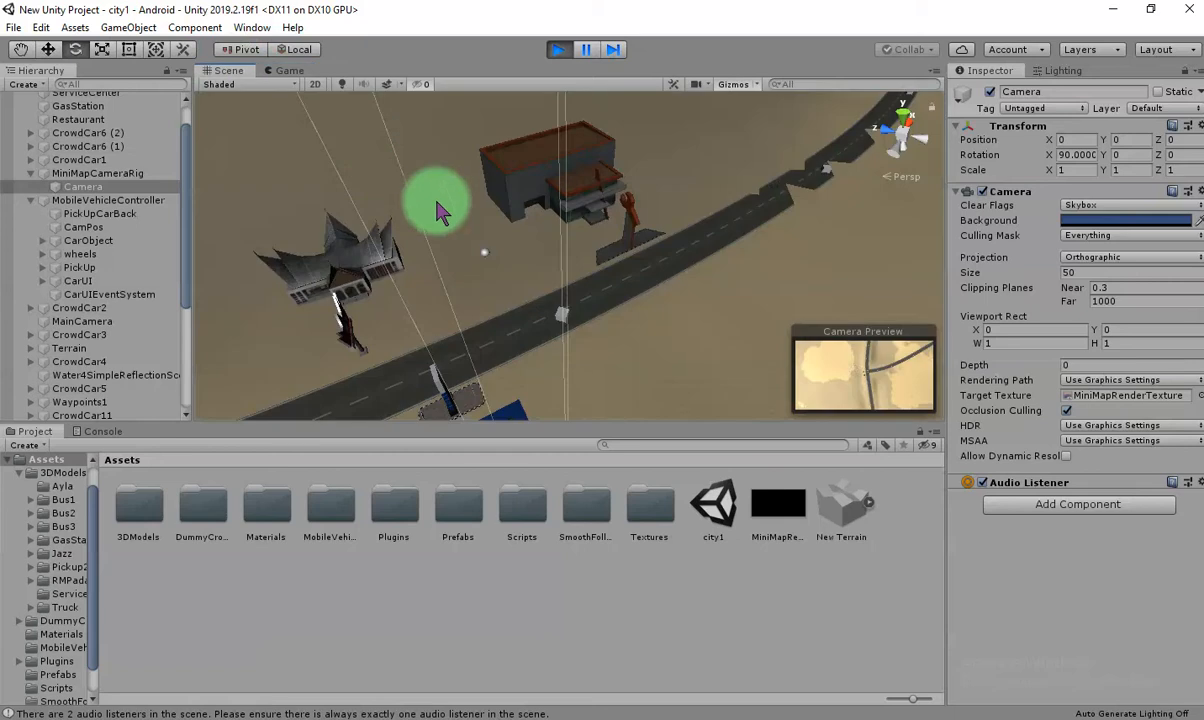
left_click(112, 201)
key("f")
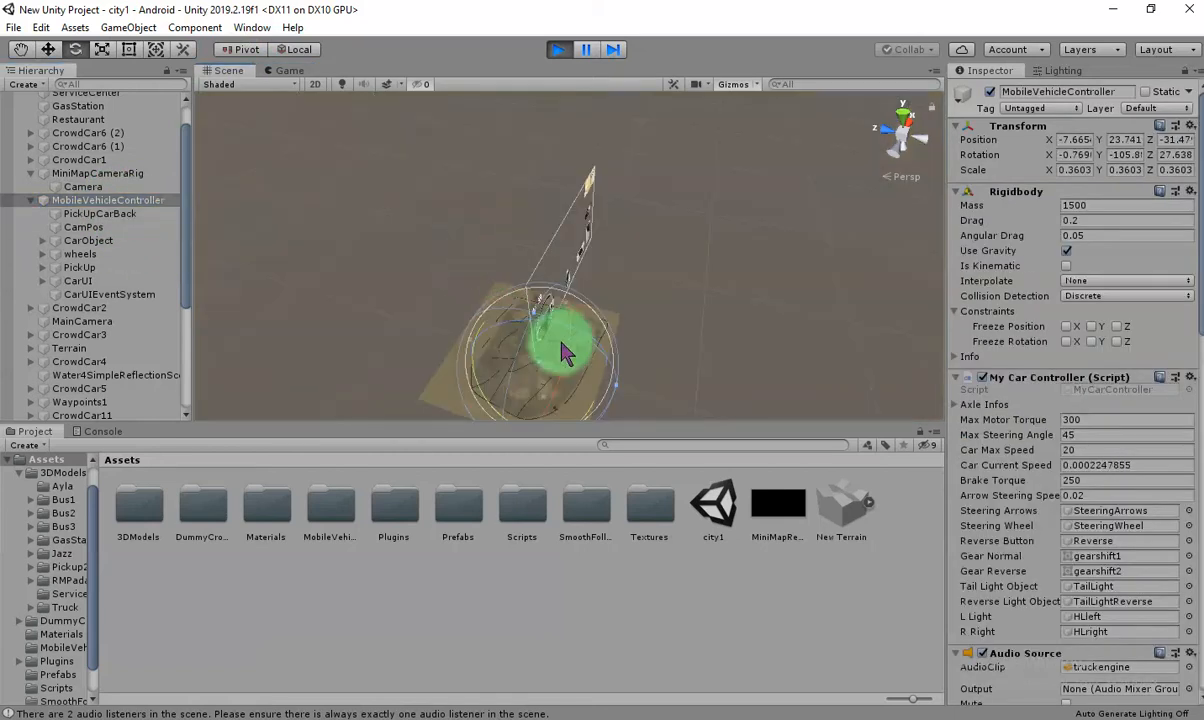
left_click(563, 323)
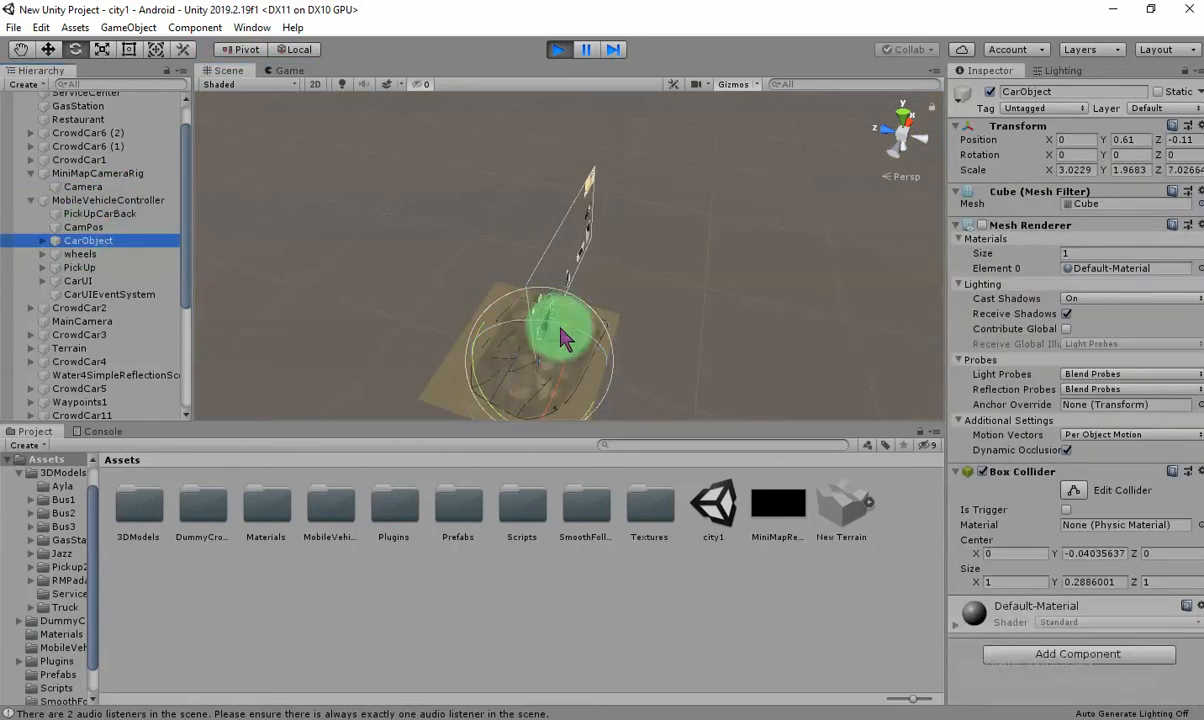
key("f")
scroll(463, 313, "down", 8)
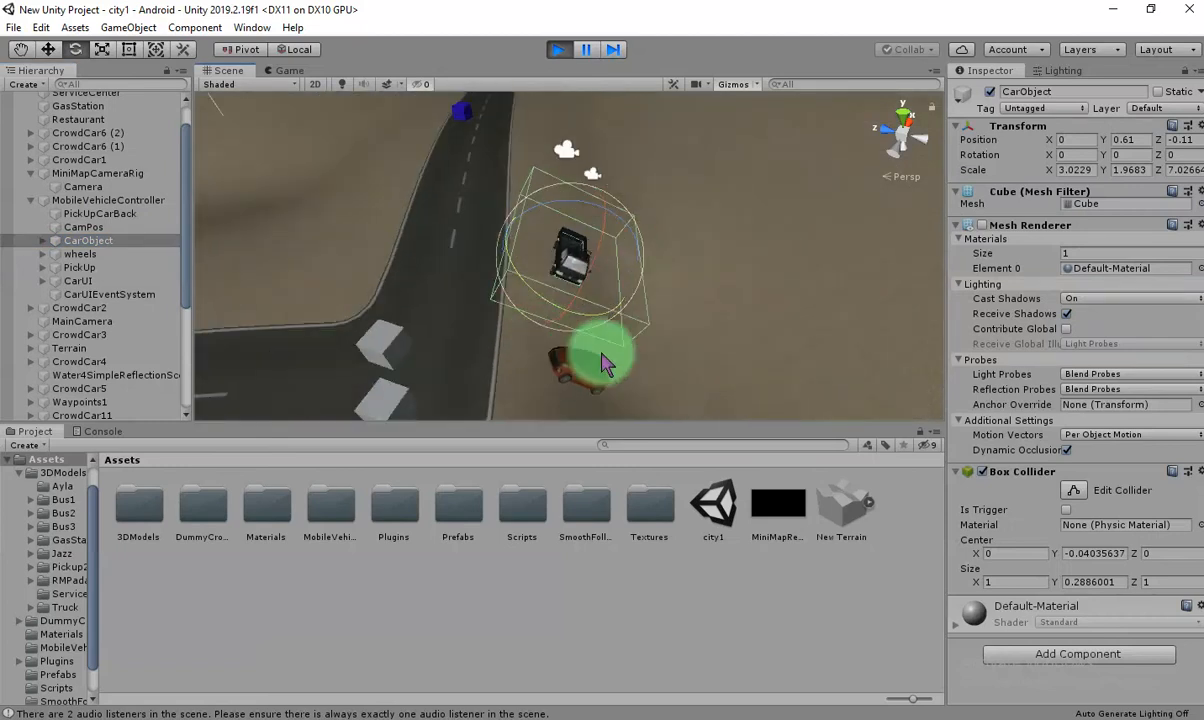
Move the orange Ayla car model away from the pickup onto the road.
left_click(573, 381)
left_click(48, 49)
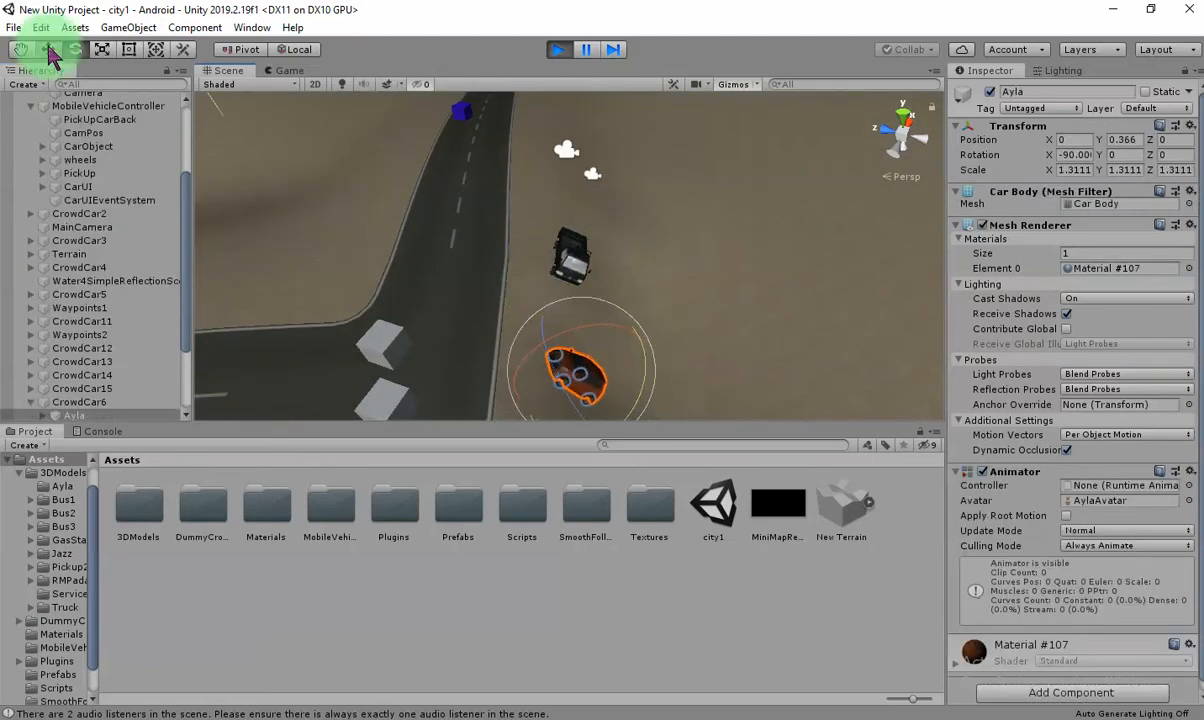
left_click_drag(590, 372, 370, 348)
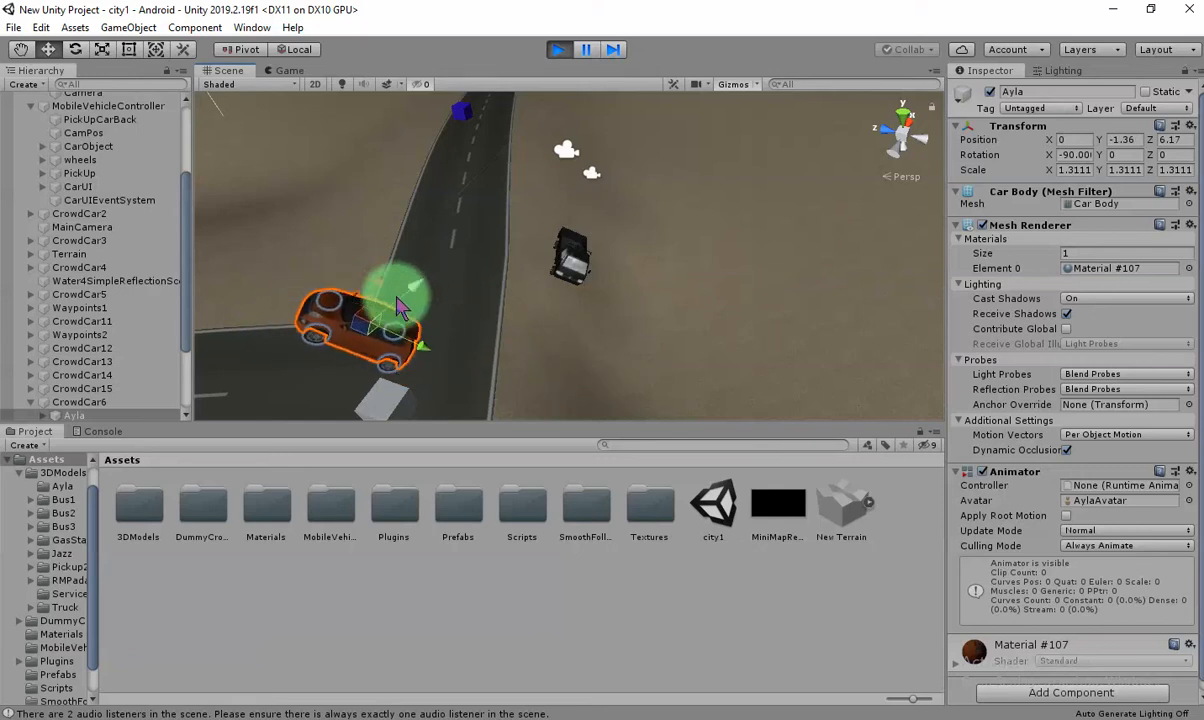
left_click(366, 340)
left_click(369, 342)
left_click(360, 343)
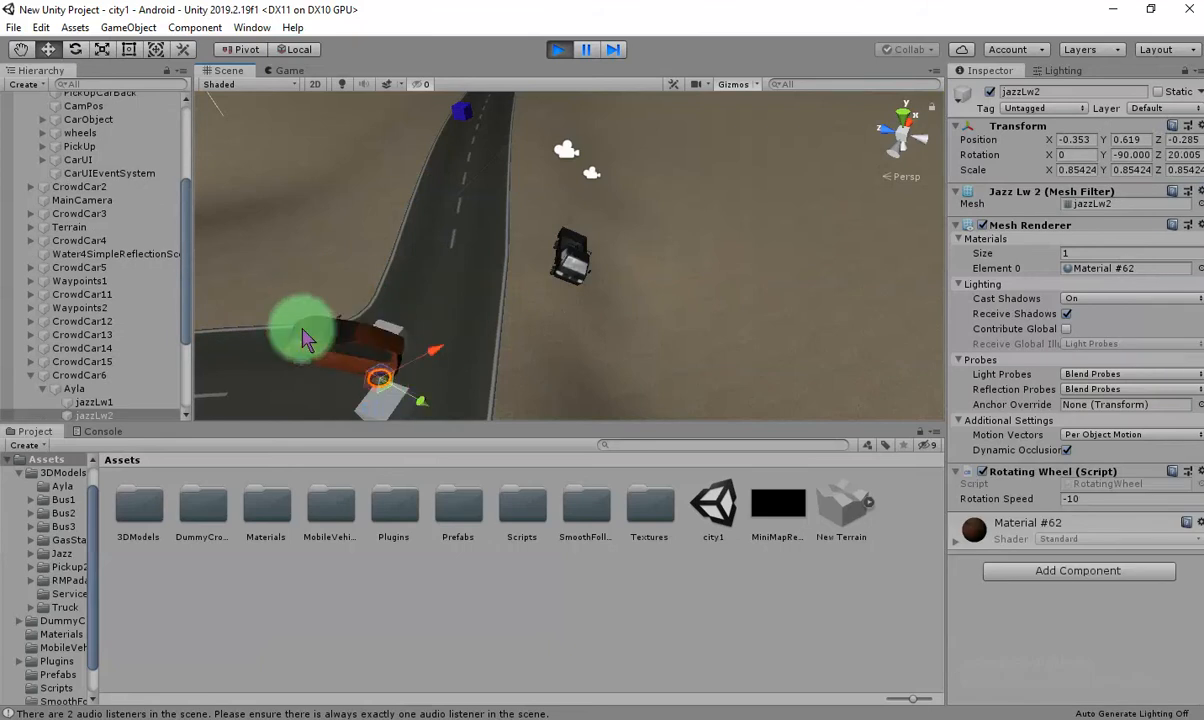
left_click(358, 333)
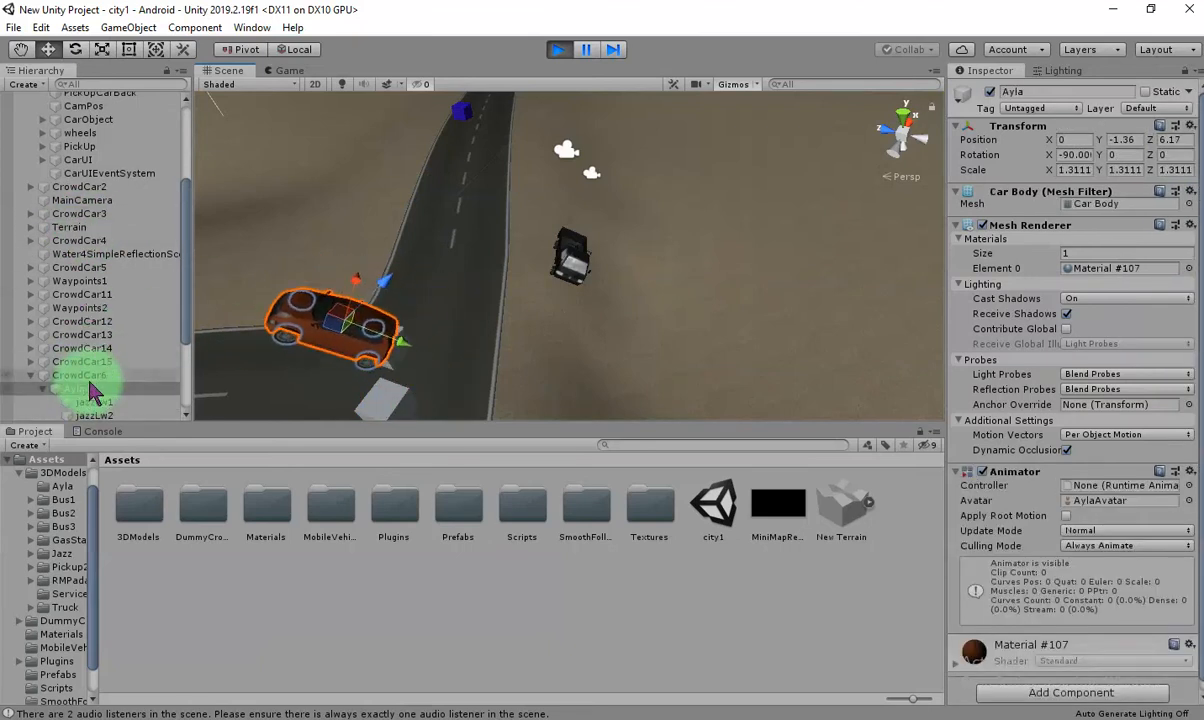
Set Ayla's Y position to 0 and move its parent CrowdCar6 onto the road.
left_click(86, 377)
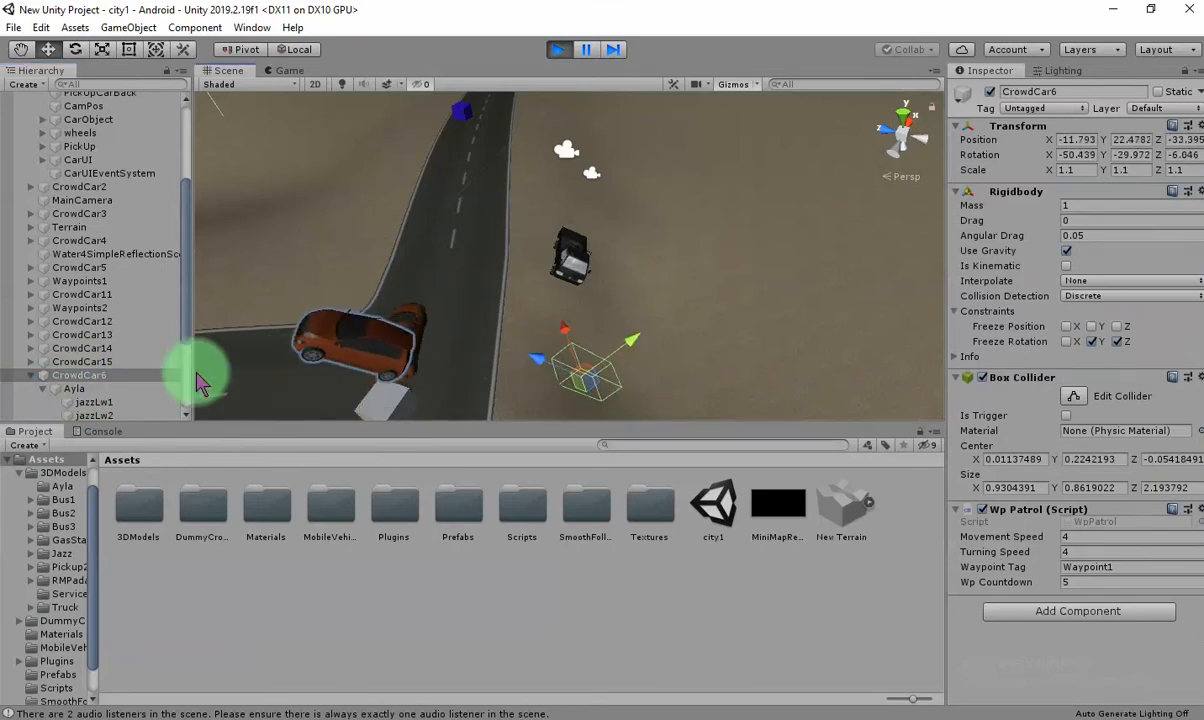
left_click(95, 392)
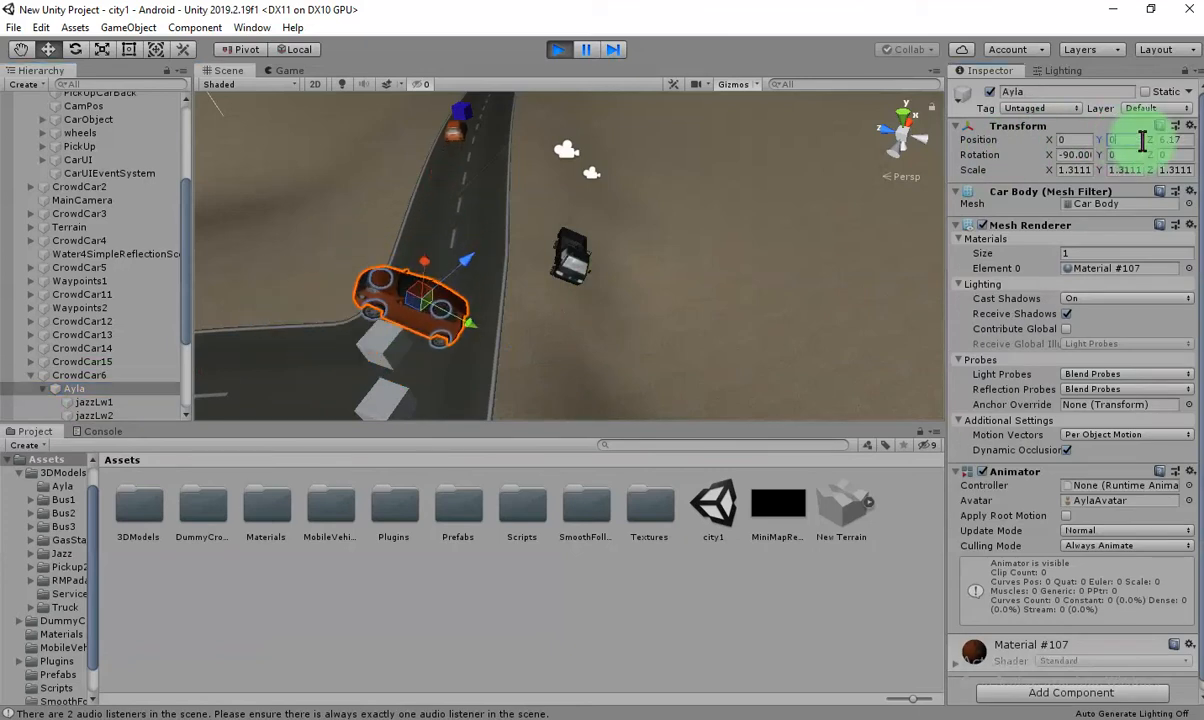
left_click(100, 375)
left_click_drag(585, 377, 482, 353)
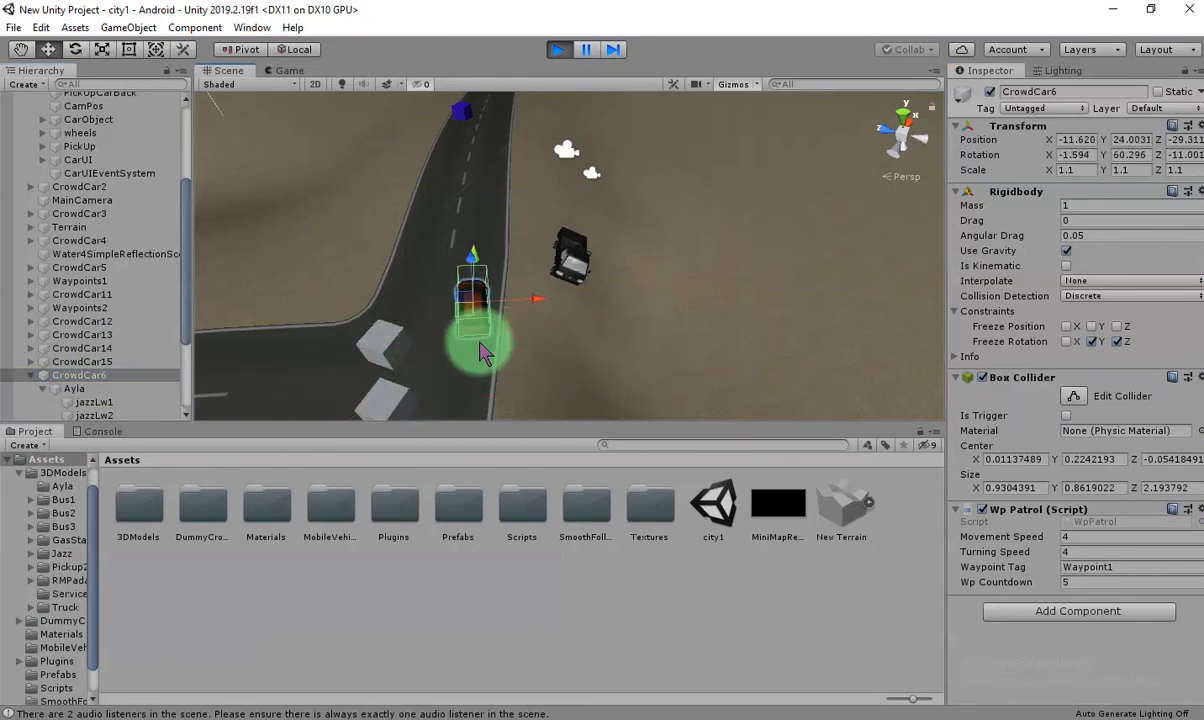
Select MobileVehicleController, move the vehicle to open ground away from the road, and resume driving in the Game view.
left_click(570, 250)
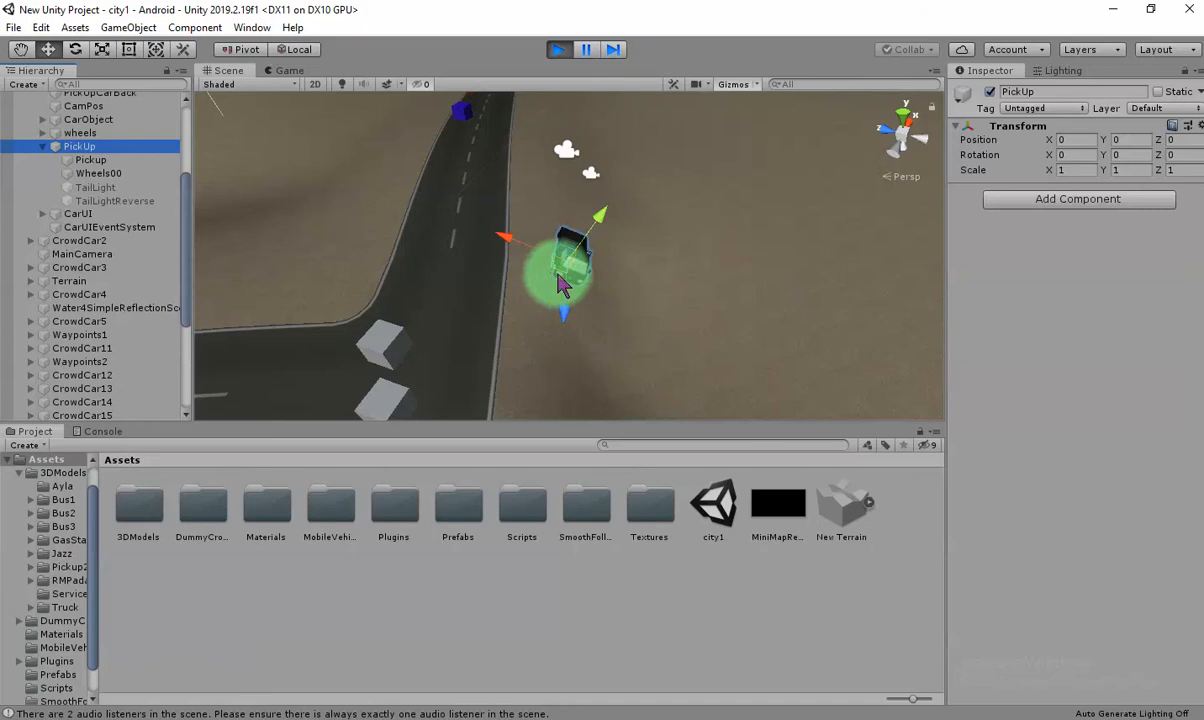
key("ctrl+z")
scroll(130, 213, "up", 3)
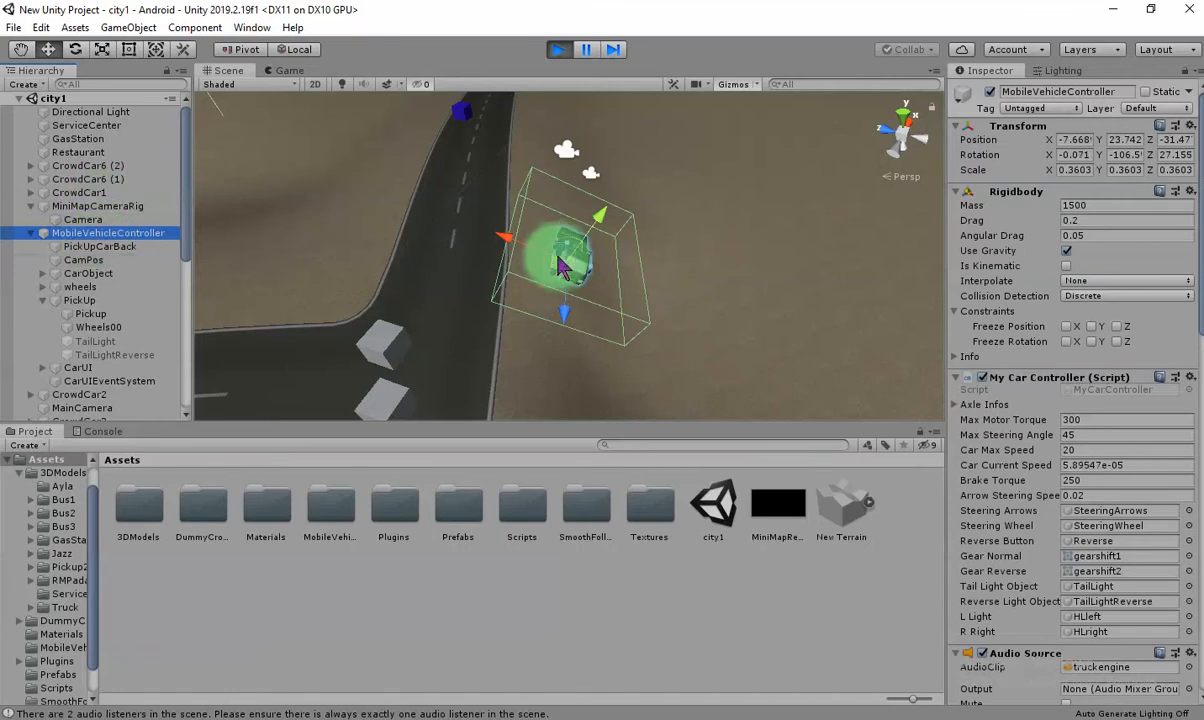
left_click_drag(558, 254, 566, 257)
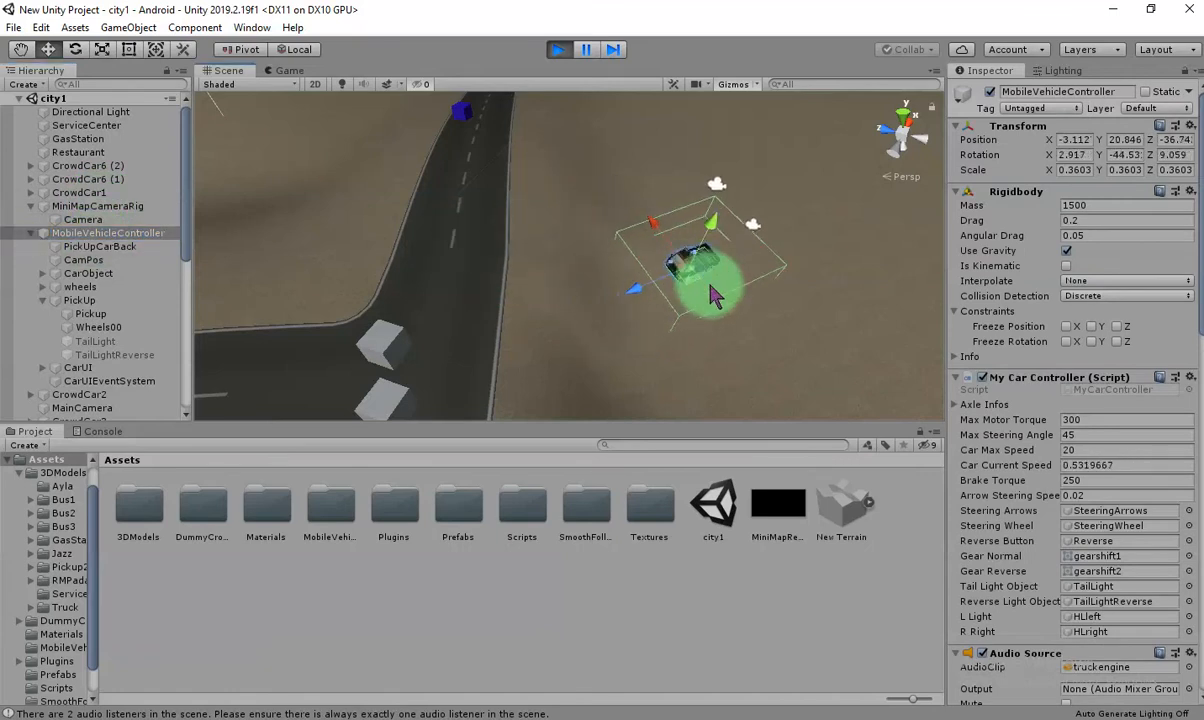
left_click(289, 71)
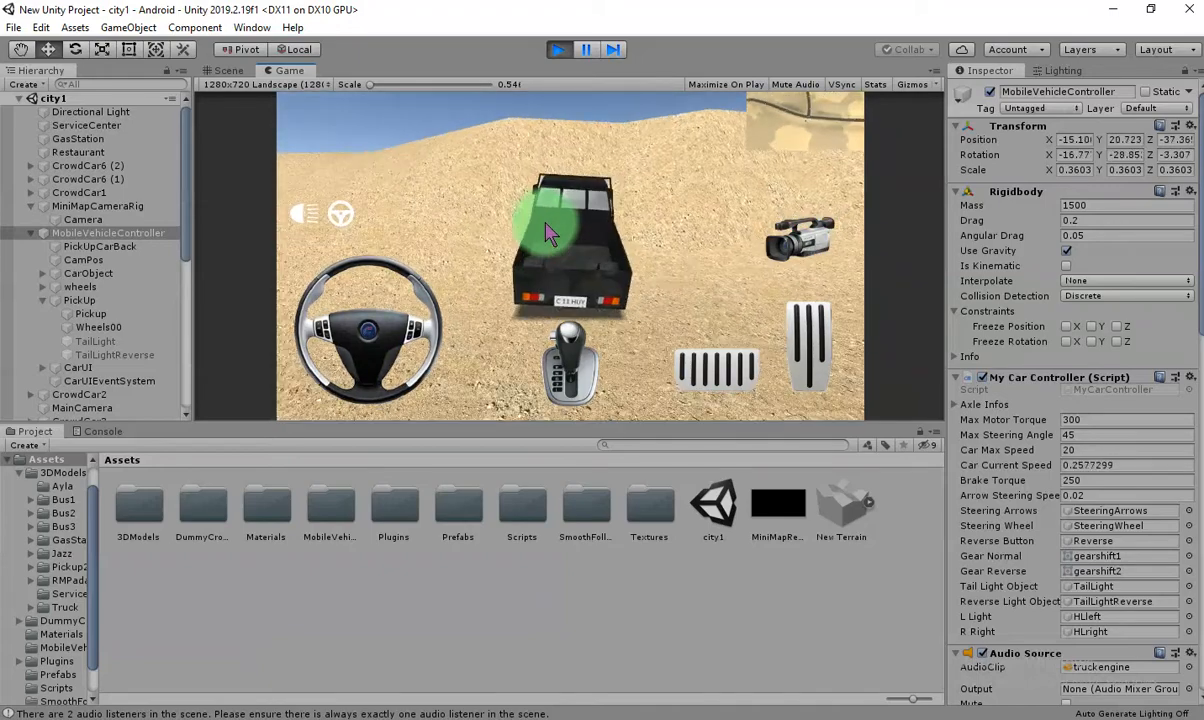
Reposition MobileVehicleController in the Scene view to get it back to the road and continue driving.
left_click(238, 72)
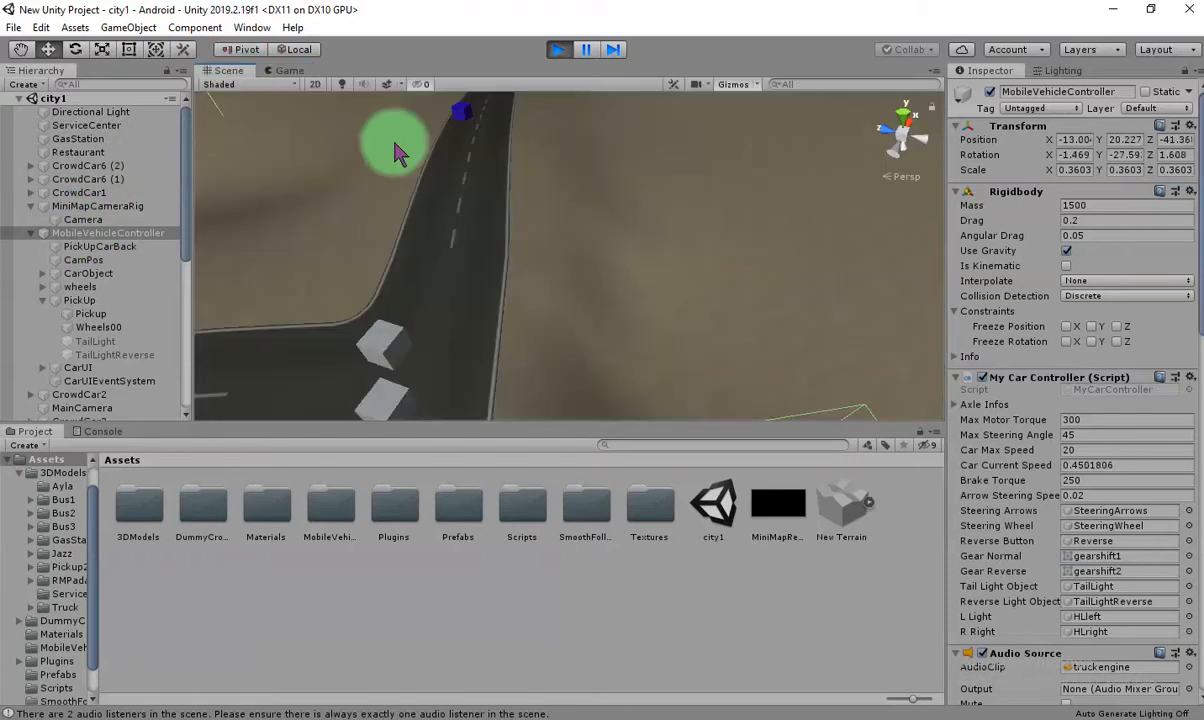
key("f")
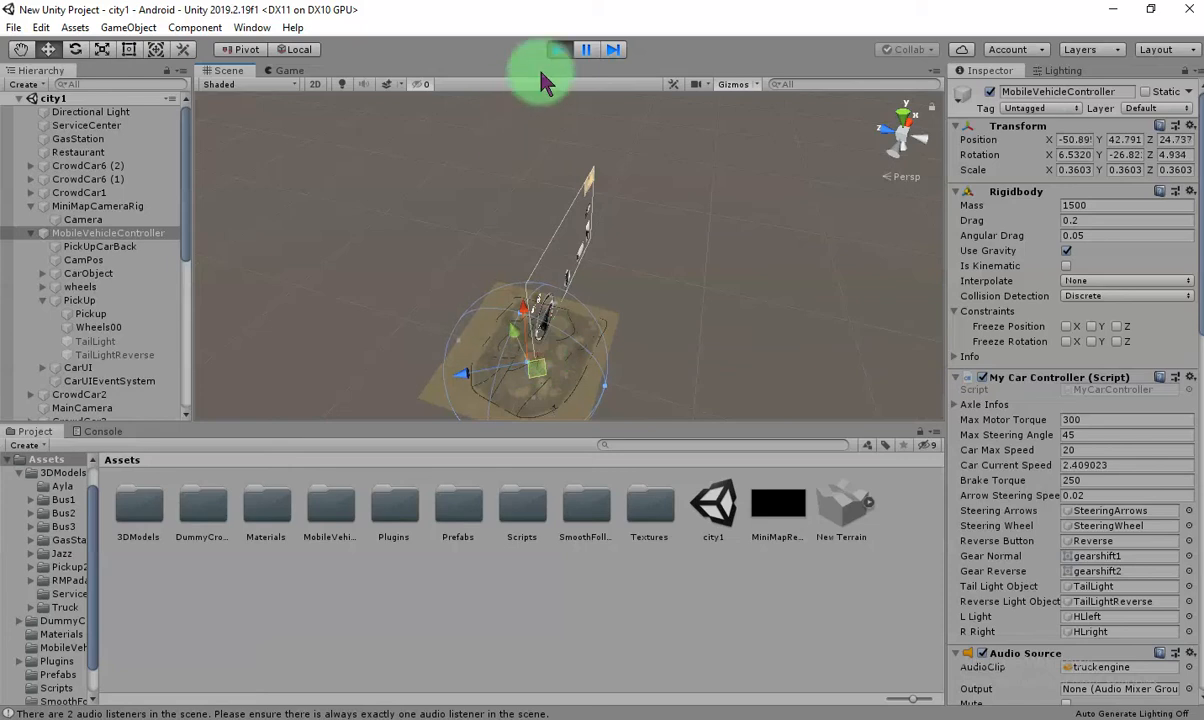
left_click(289, 70)
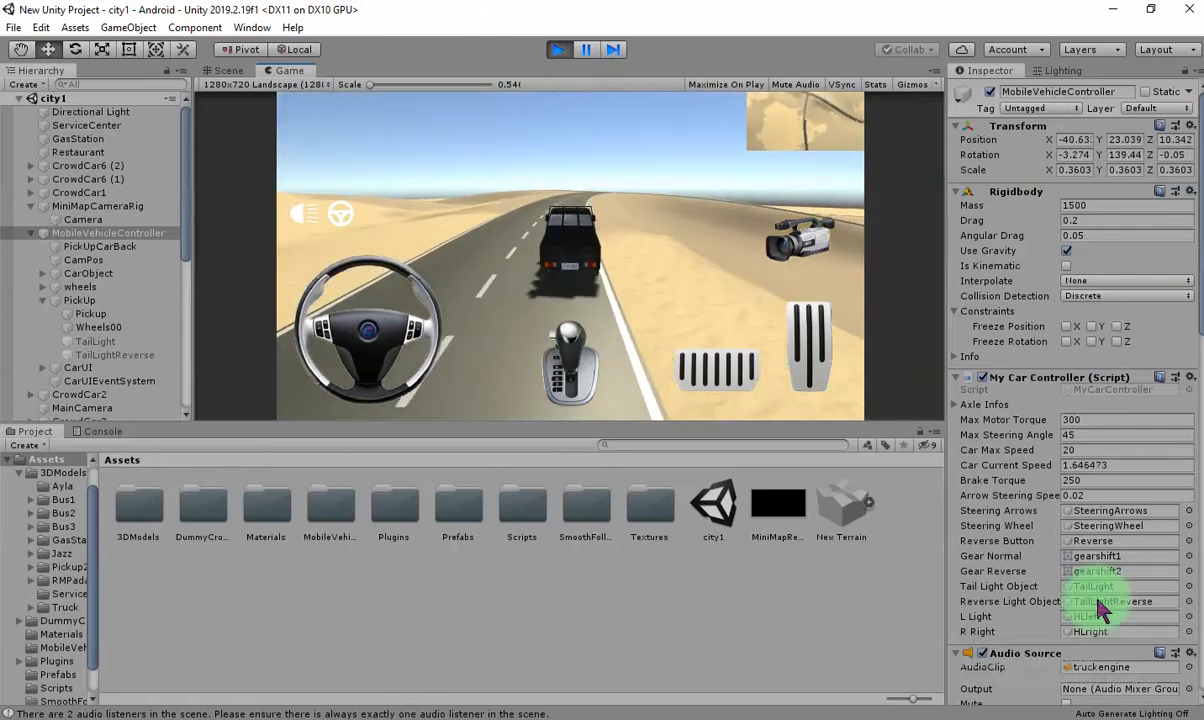
Turn off Follow X Rot, Follow Y Rot and Follow Z Rot in Stick With It and test the minimap while driving.
scroll(1052, 537, "down", 15)
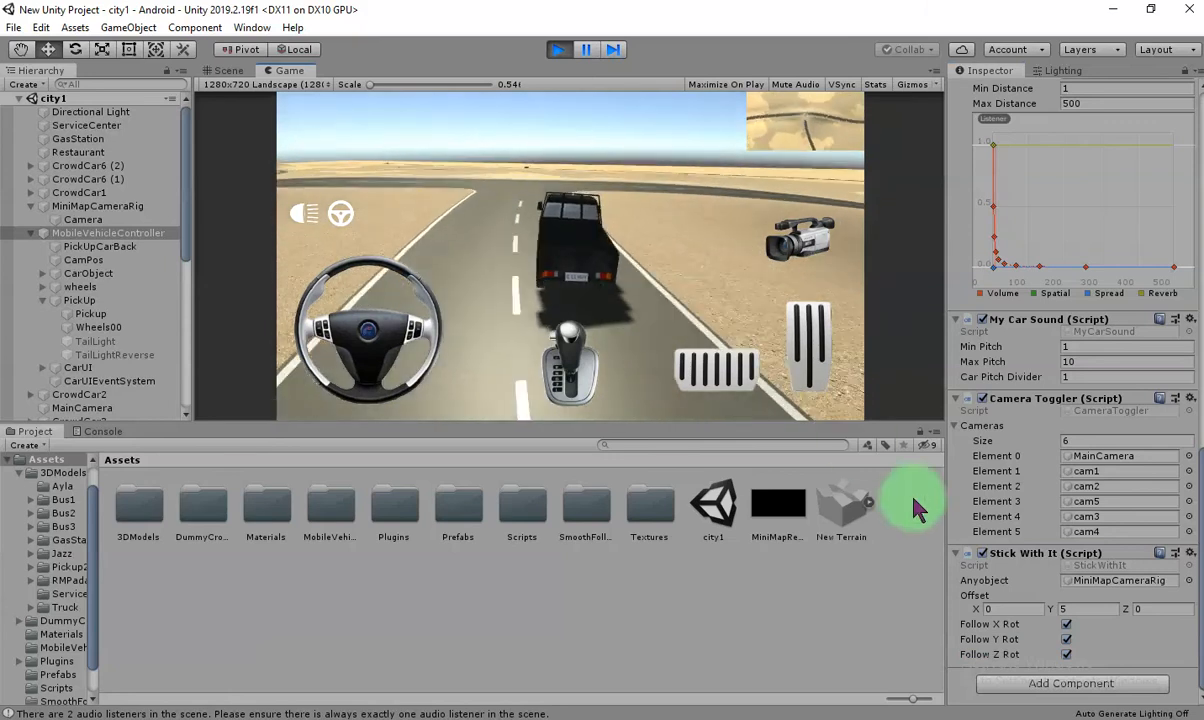
left_click(1066, 624)
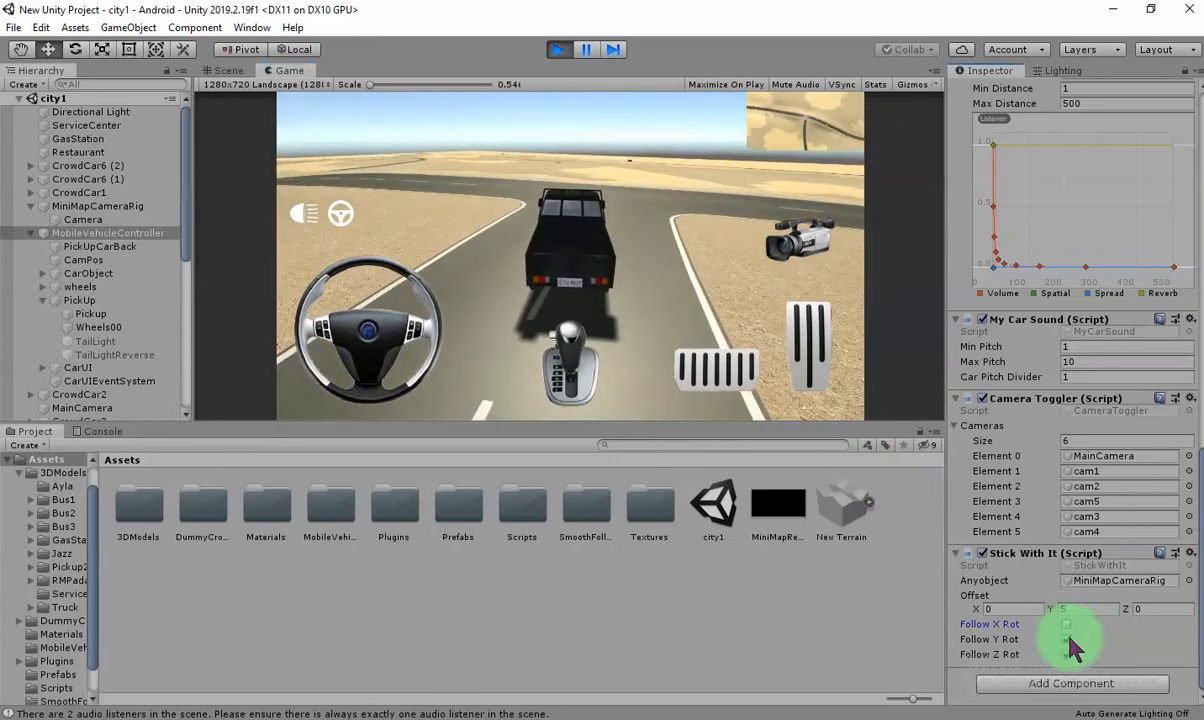
left_click(1066, 654)
left_click(654, 188)
key("Left")
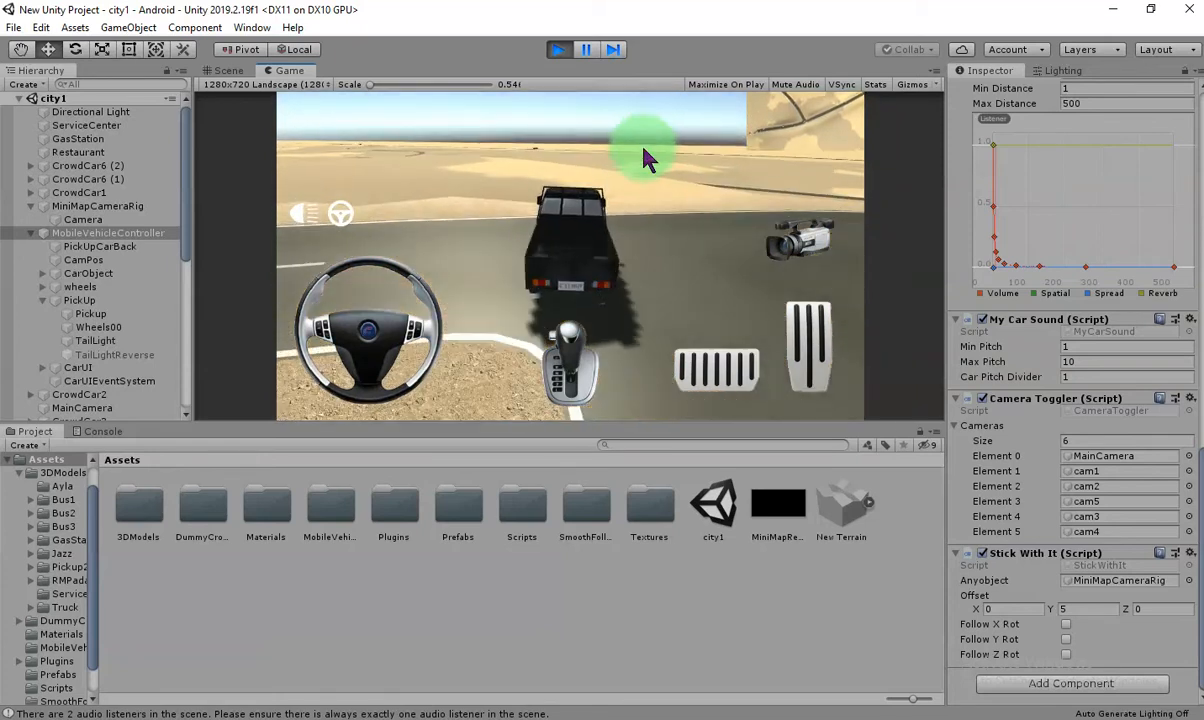
Turn Follow Y Rot back on in MobileVehicleController's Stick With It, leaving Follow X Rot and Follow Z Rot off.
left_click(1066, 639)
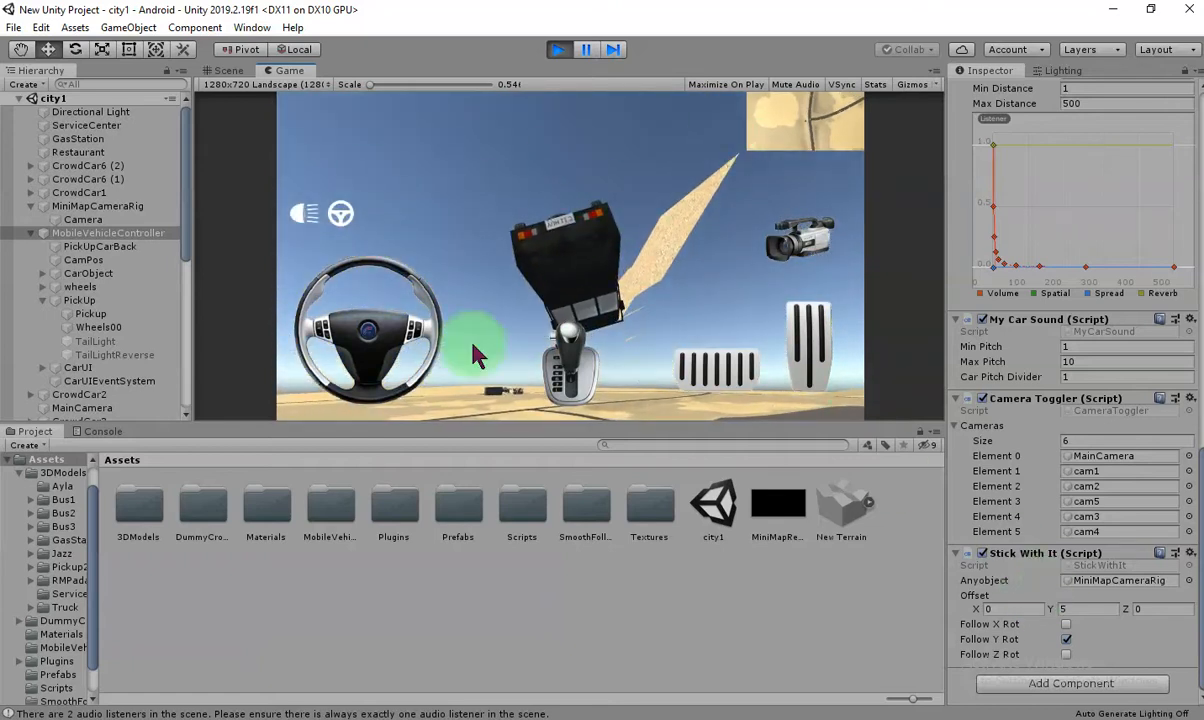
left_click(117, 235)
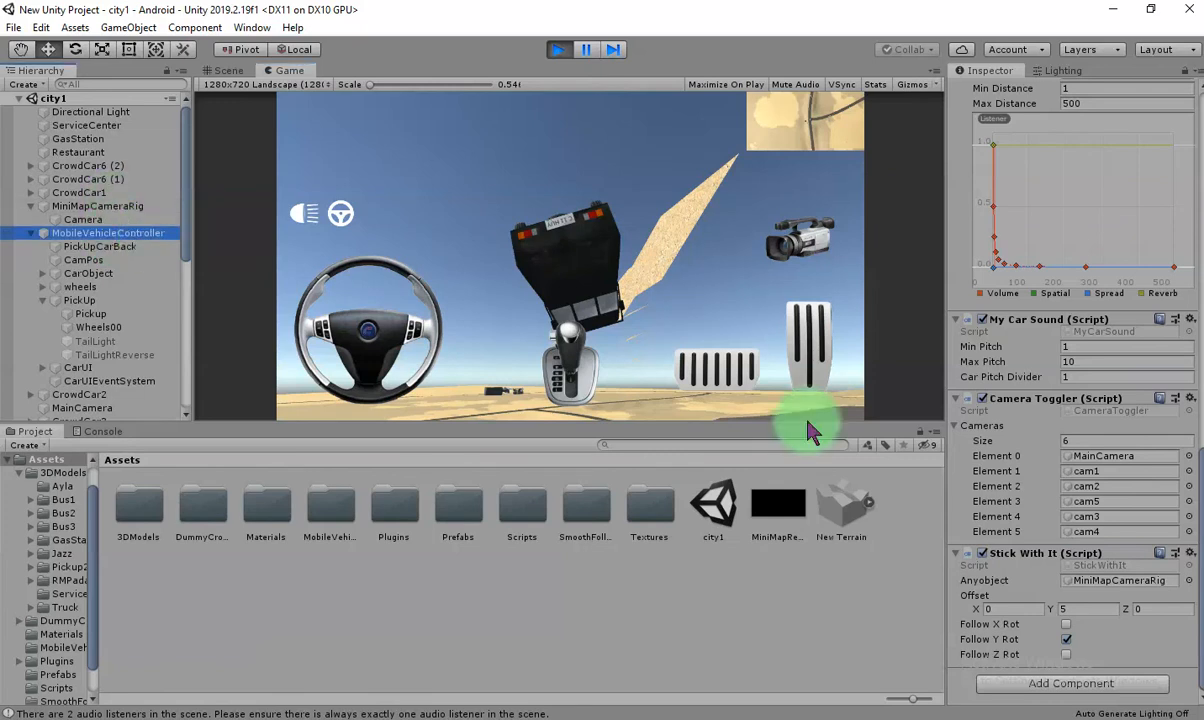
left_click(1066, 655)
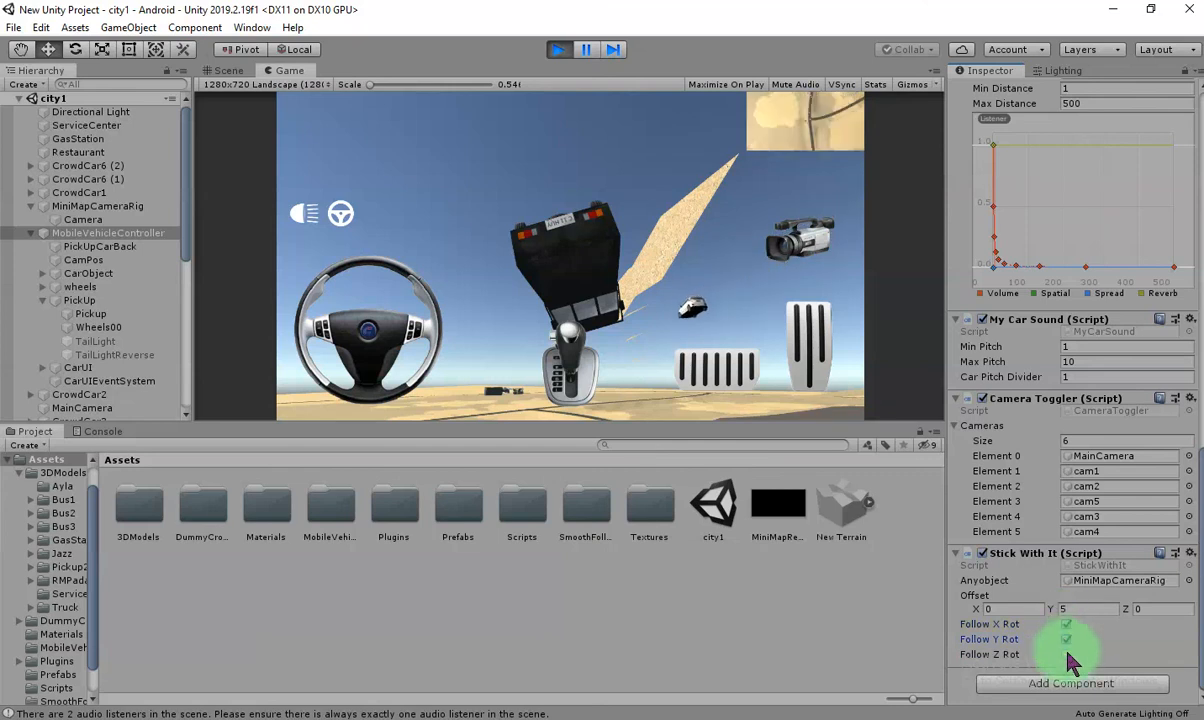
left_click(1066, 655)
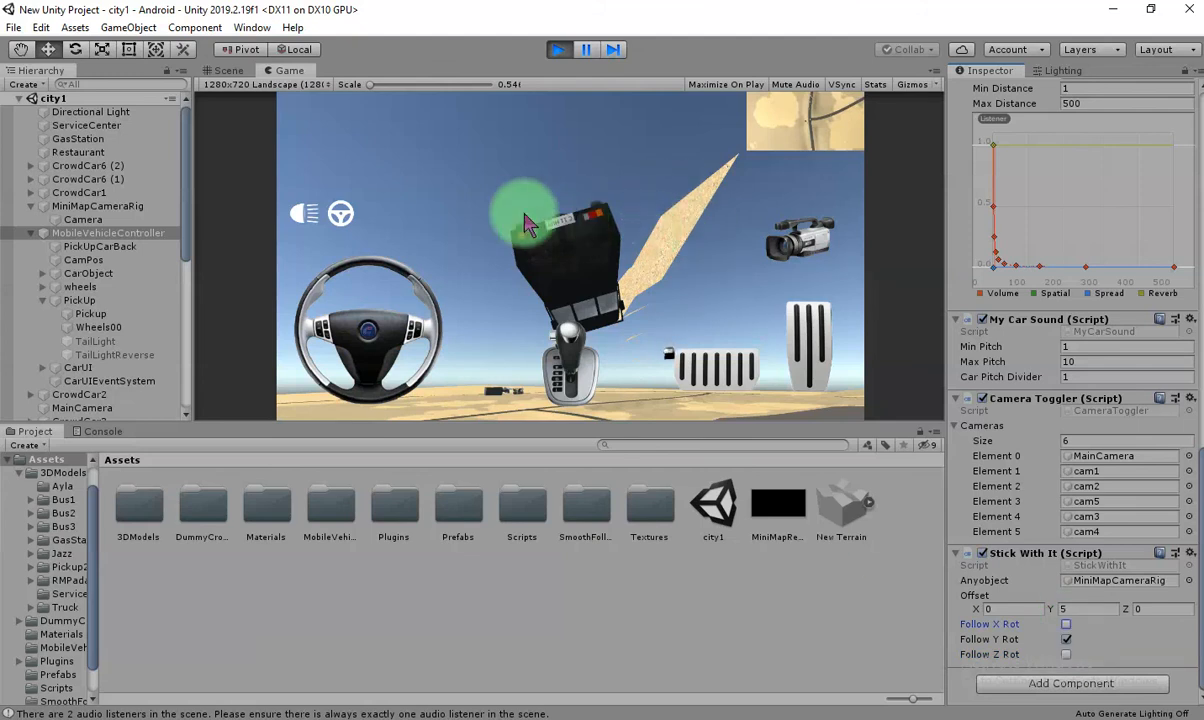
Try to right the overturned vehicle by moving MobileVehicleController in the scene and adjusting its X rotation.
left_click(228, 70)
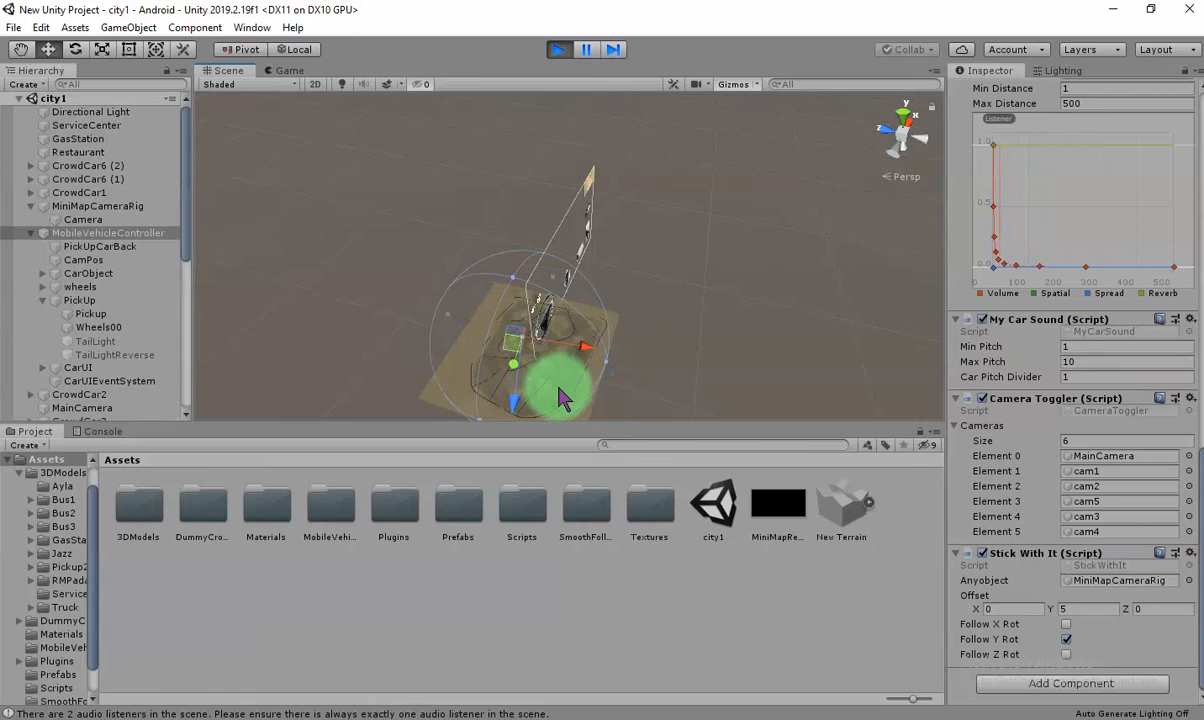
left_click(291, 74)
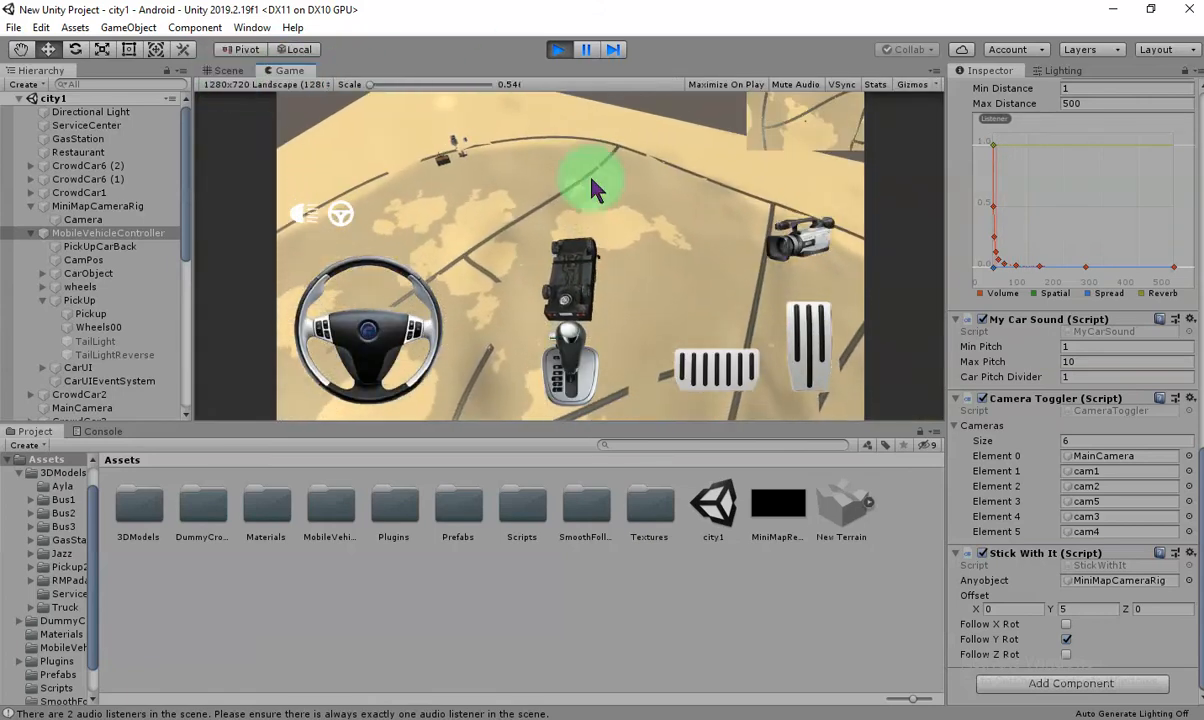
scroll(1090, 280, "up", 10)
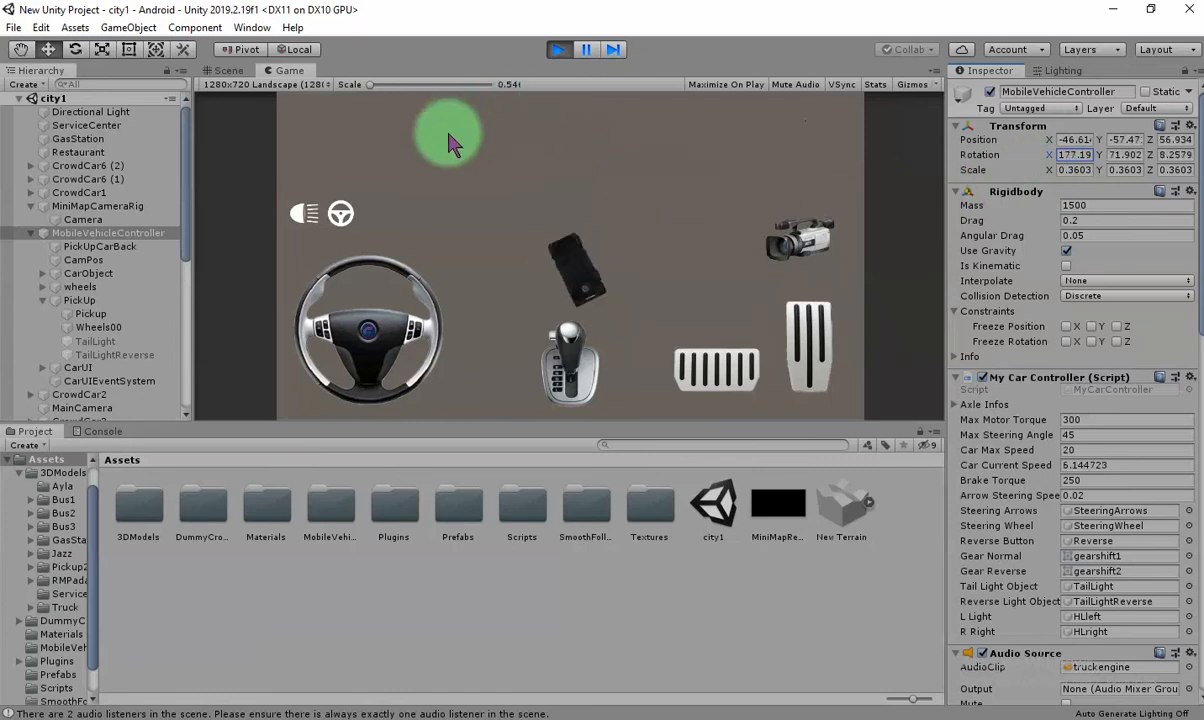
Stop play mode and set the Camera under MiniMapCameraRig to Orthographic projection with a size of 20.
left_click(560, 52)
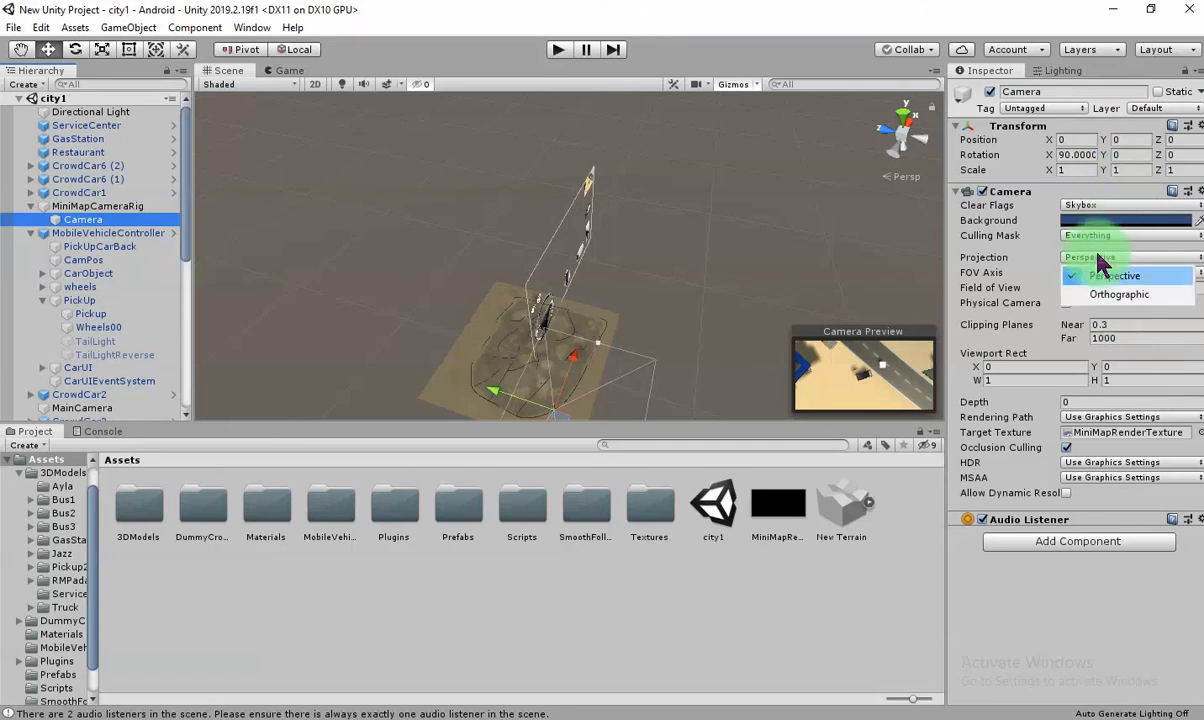
left_click(1097, 295)
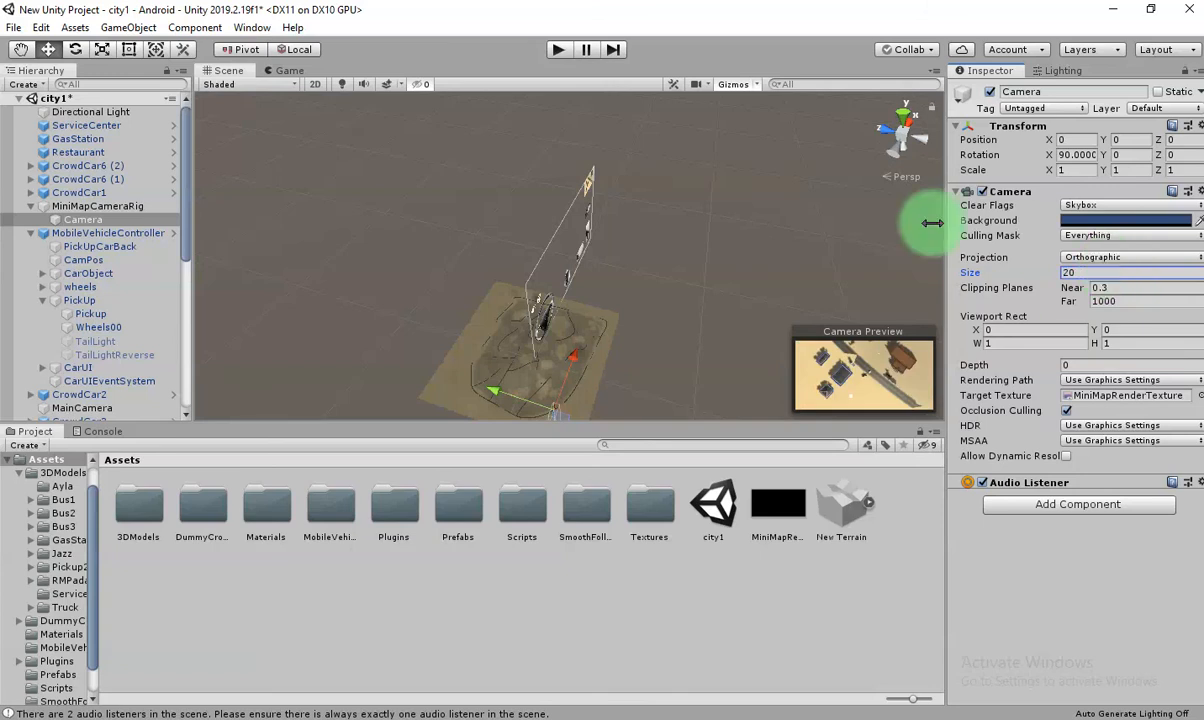
Run the game and drive the vehicle along the road and onto the sand to test the orthographic minimap.
left_click(562, 48)
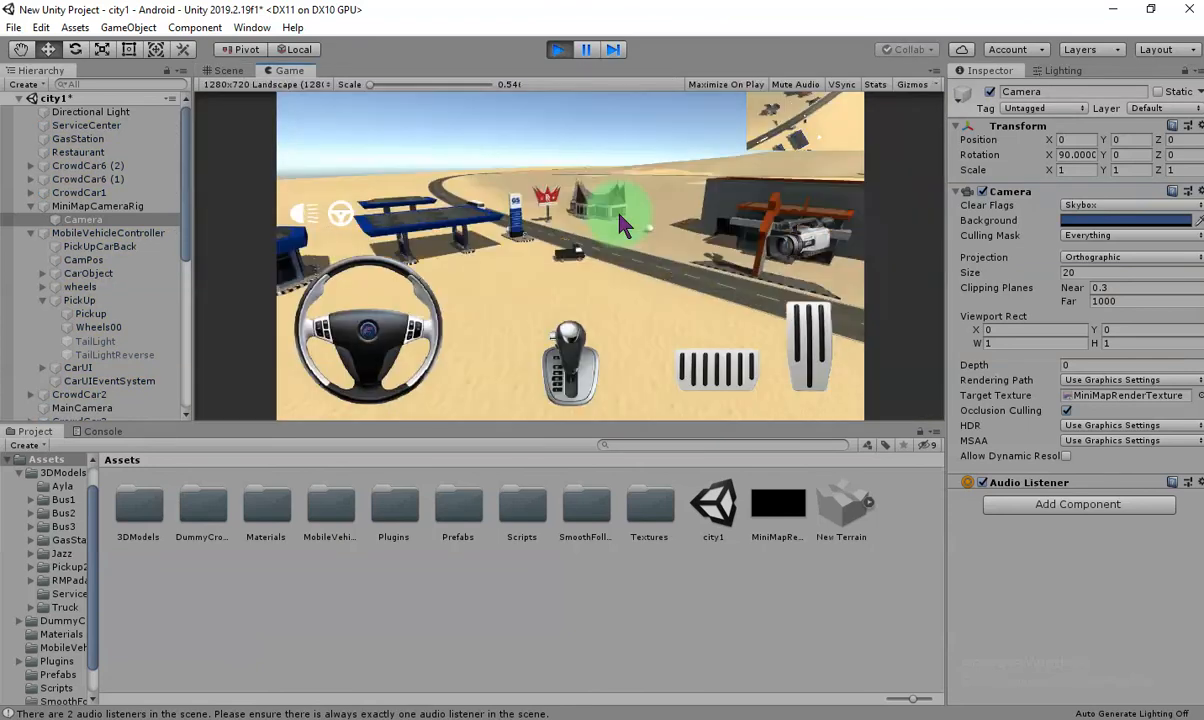
key("Up")
key("Right")
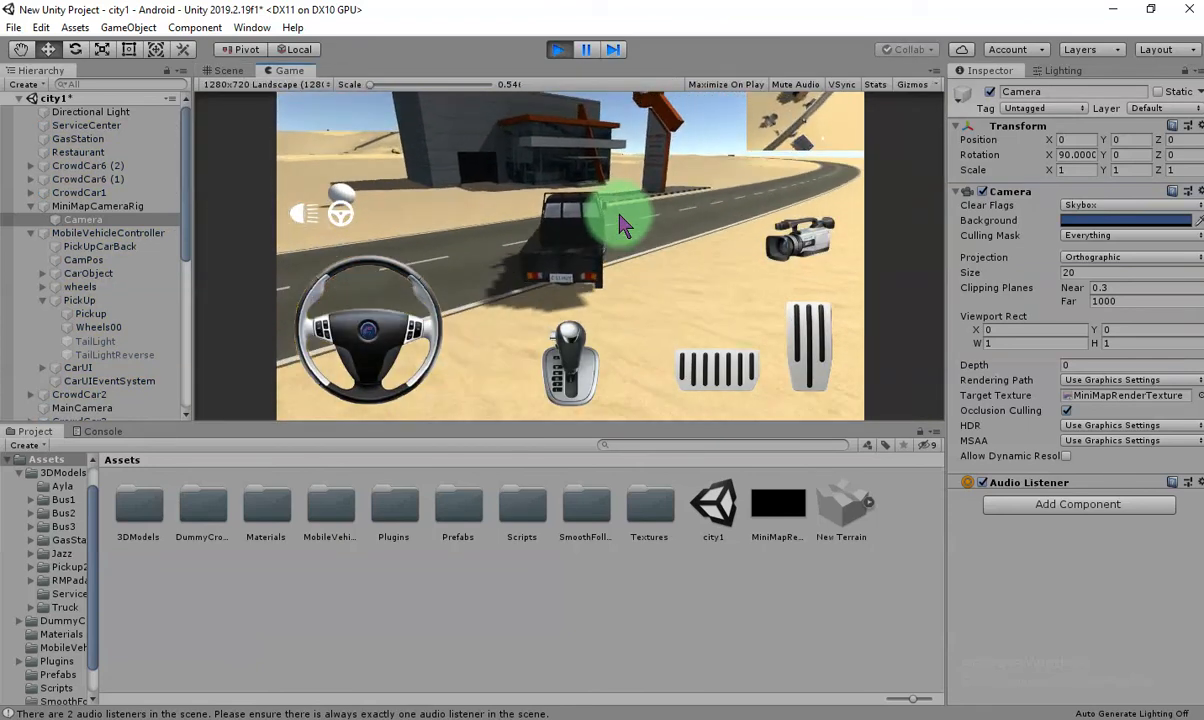
key("Right")
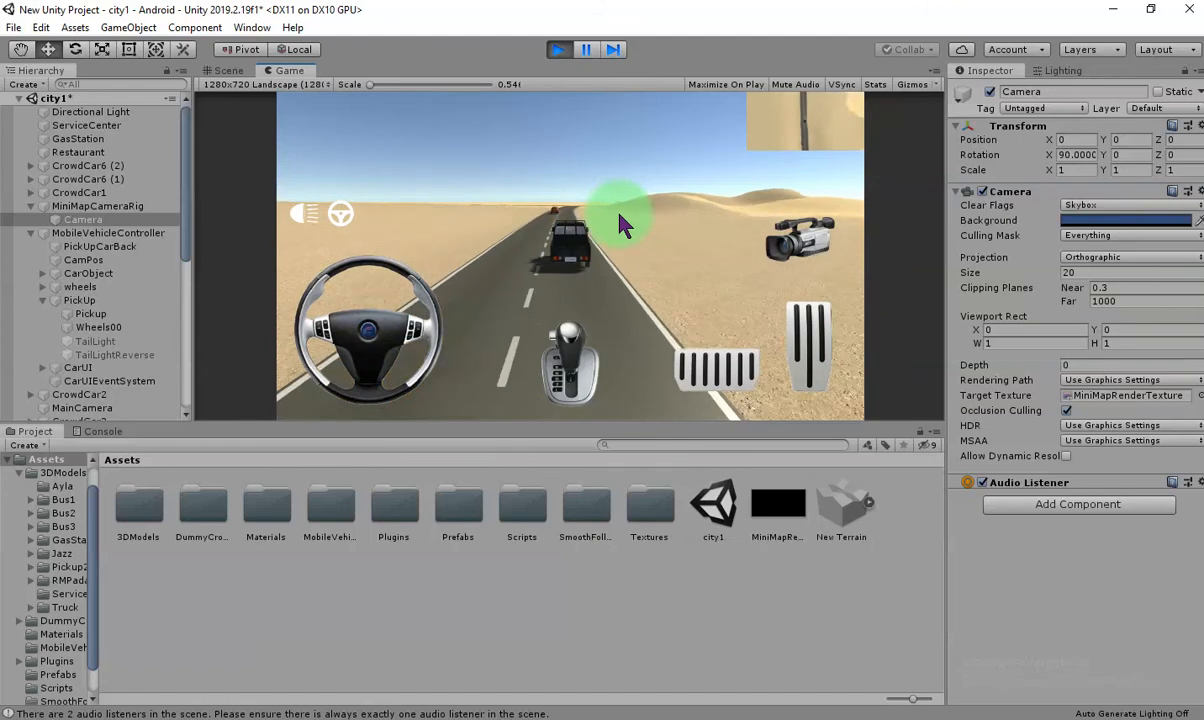
key("Right")
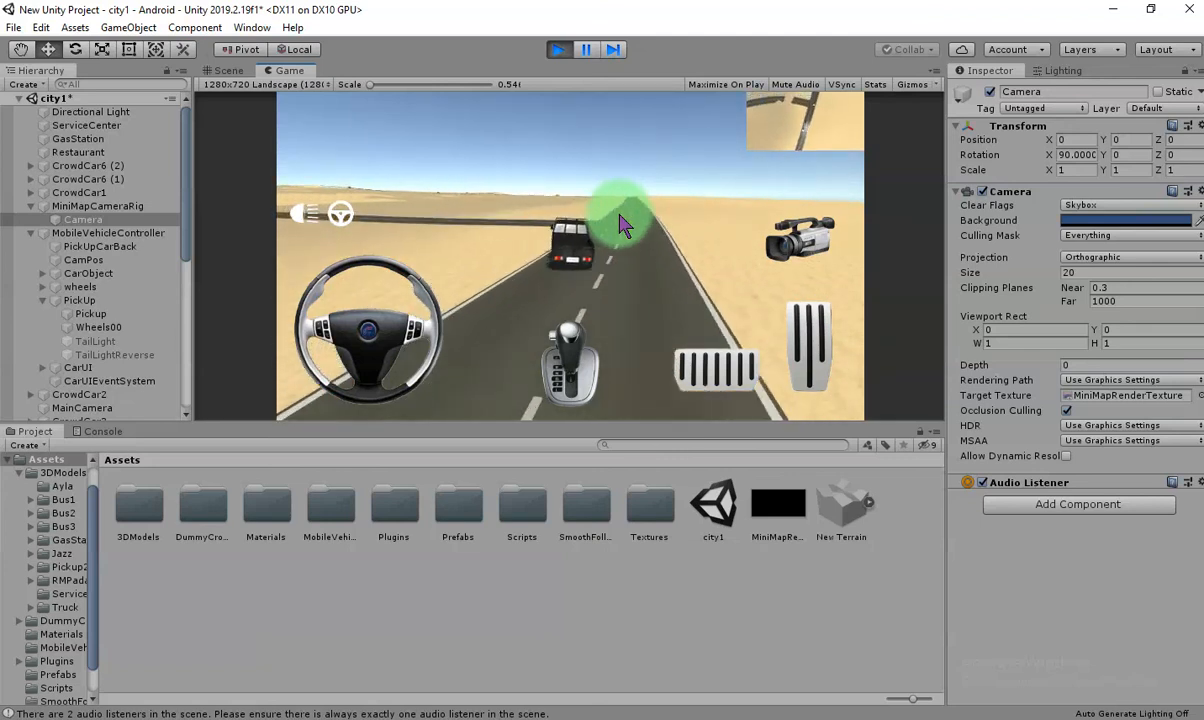
key("Left")
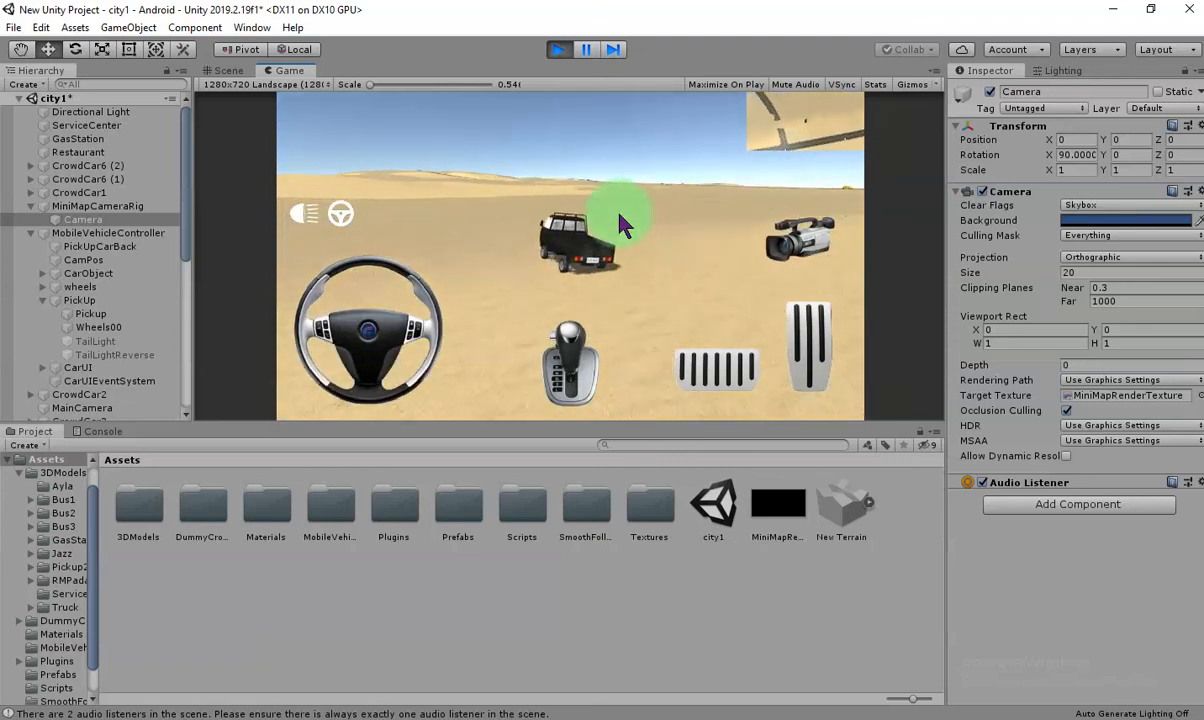